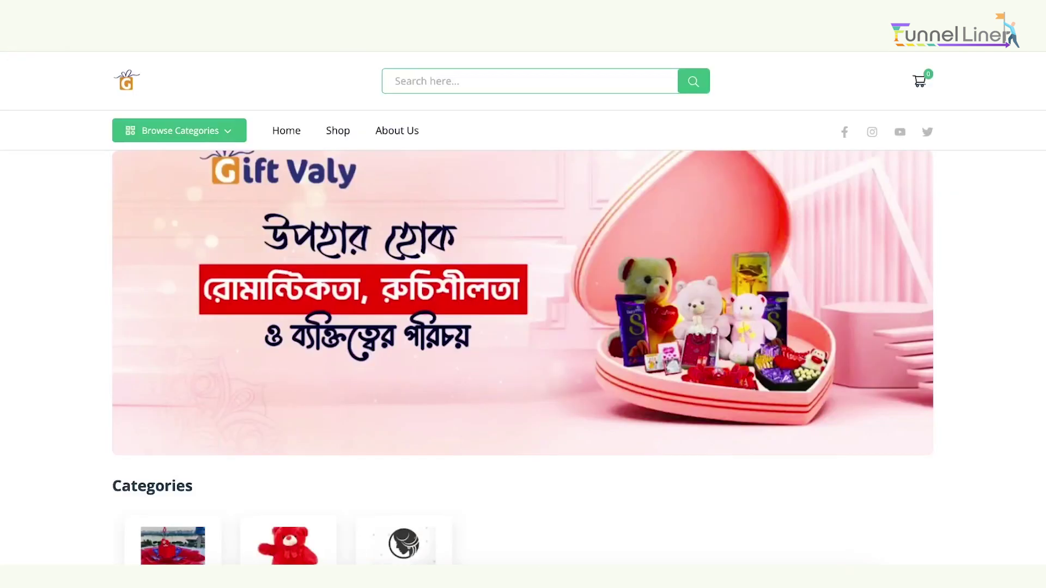
Browse the Gift Valy storefront, open the dress product page and check which Meta Pixel events fire there
scroll(327, 447, down, 3)
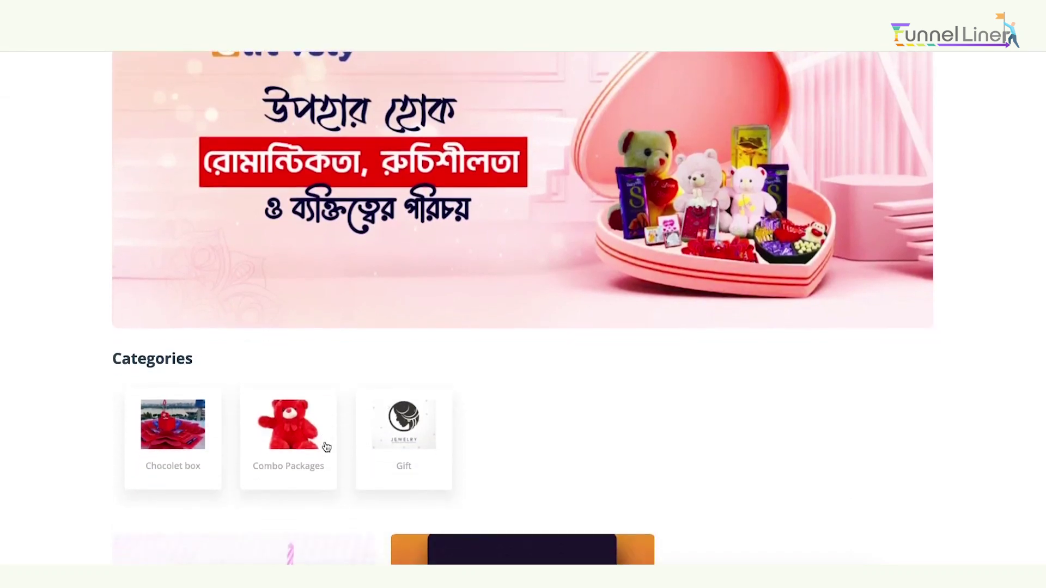
scroll(326, 447, up, 3)
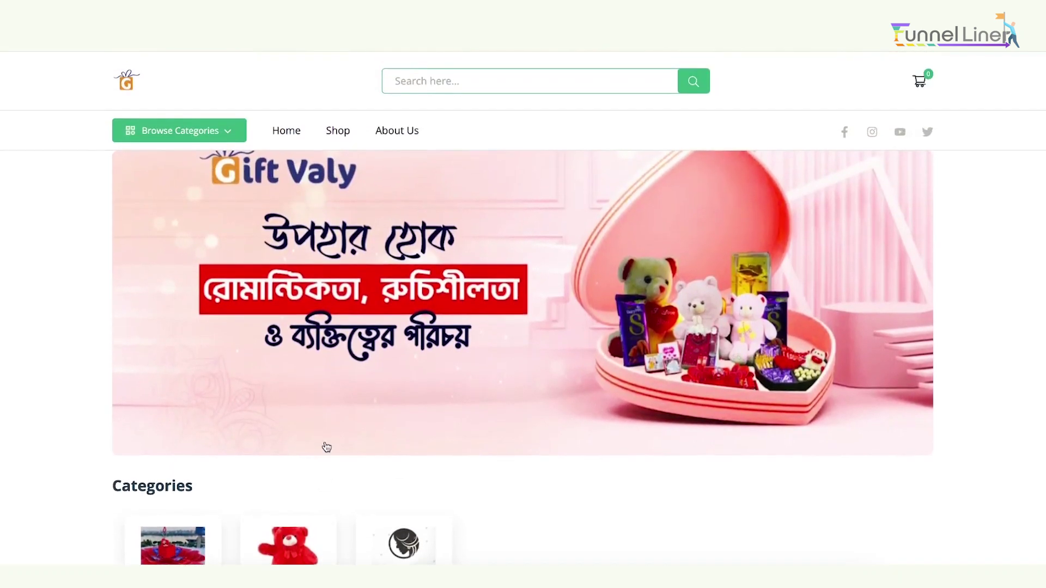
scroll(327, 447, down, 2)
scroll(327, 447, down, 7)
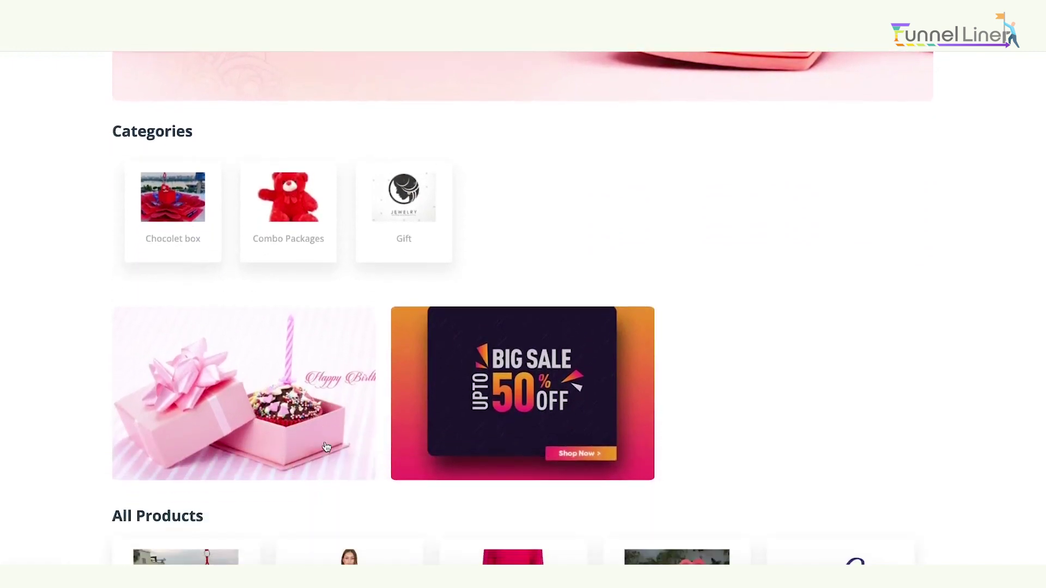
scroll(324, 446, down, 3)
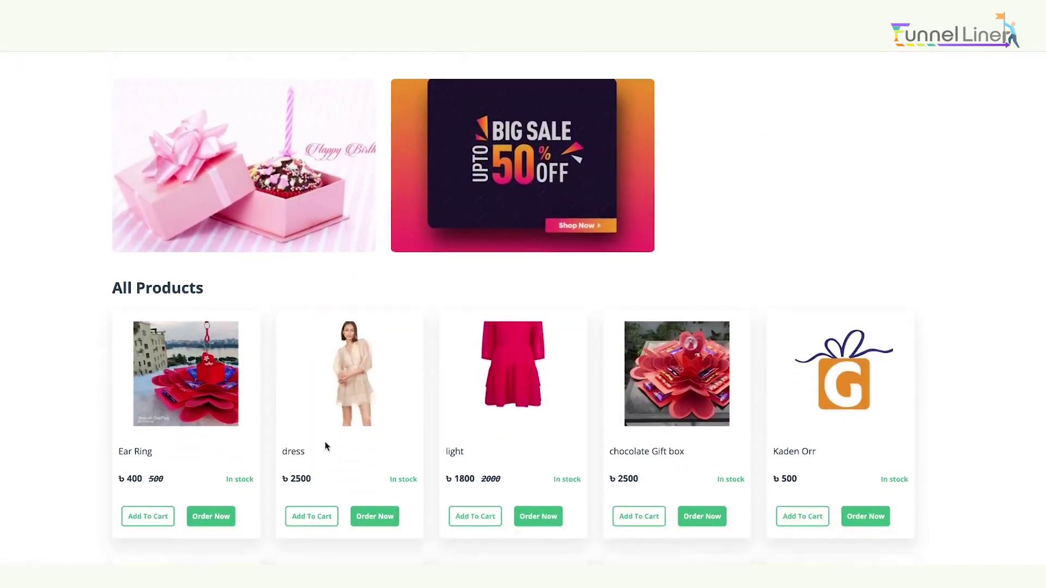
click(374, 360)
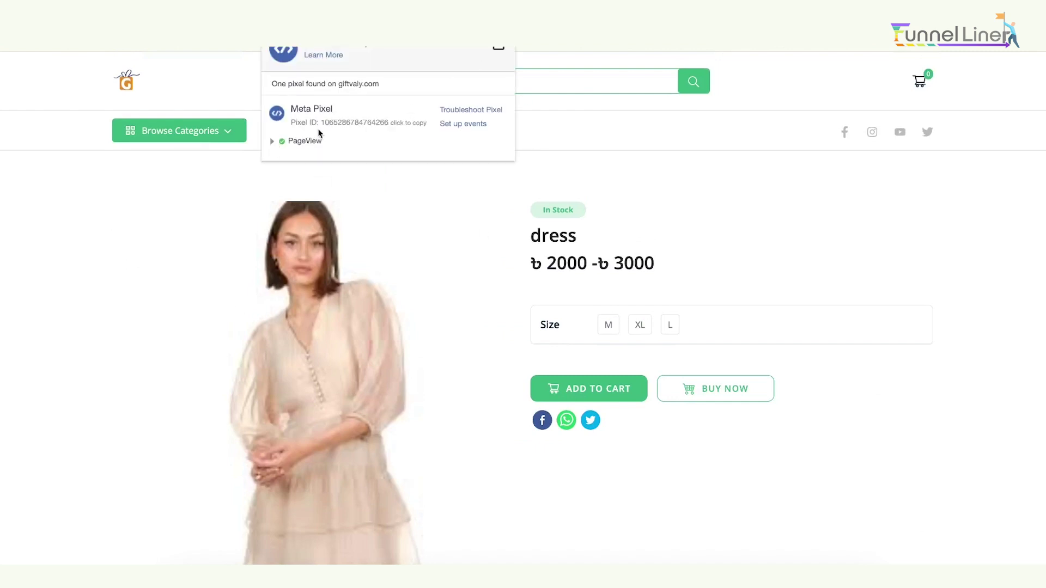
click(578, 191)
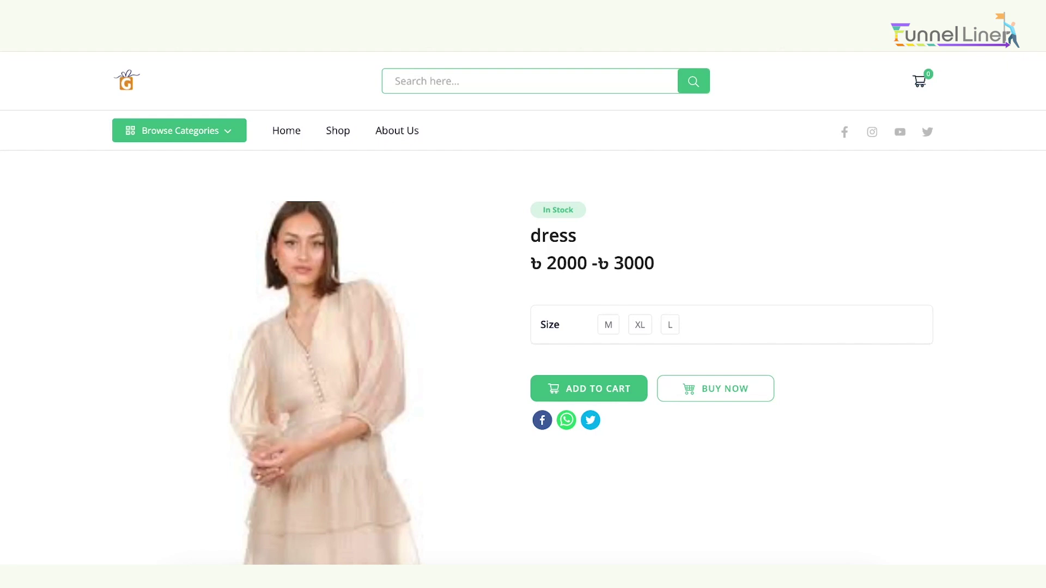
Switch to Word and review the ViewContent event notes covering the tag, trigger, cookie variables, parameters and data layer variables
key(ctrl+Tab)
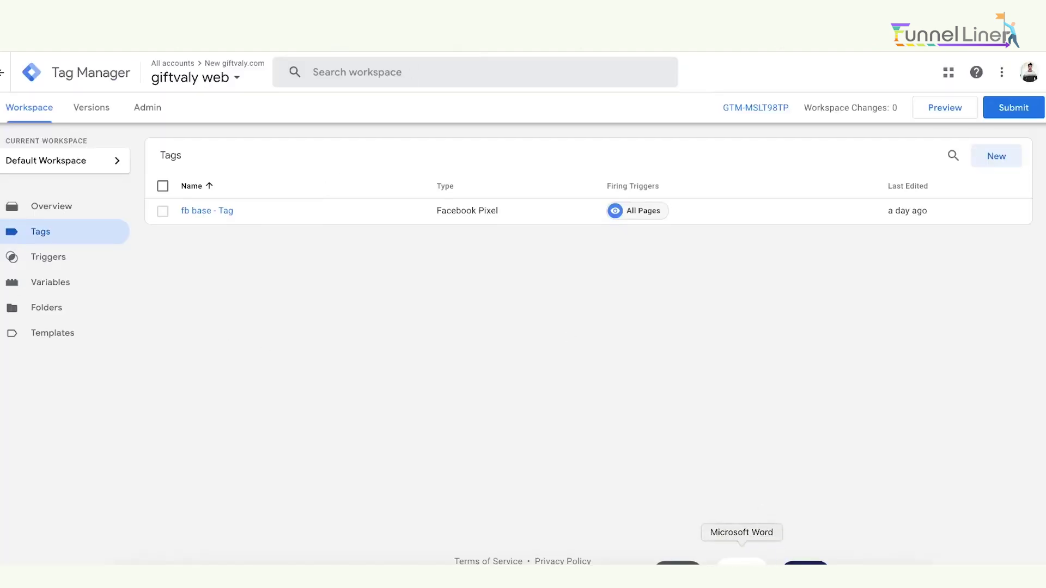
click(743, 575)
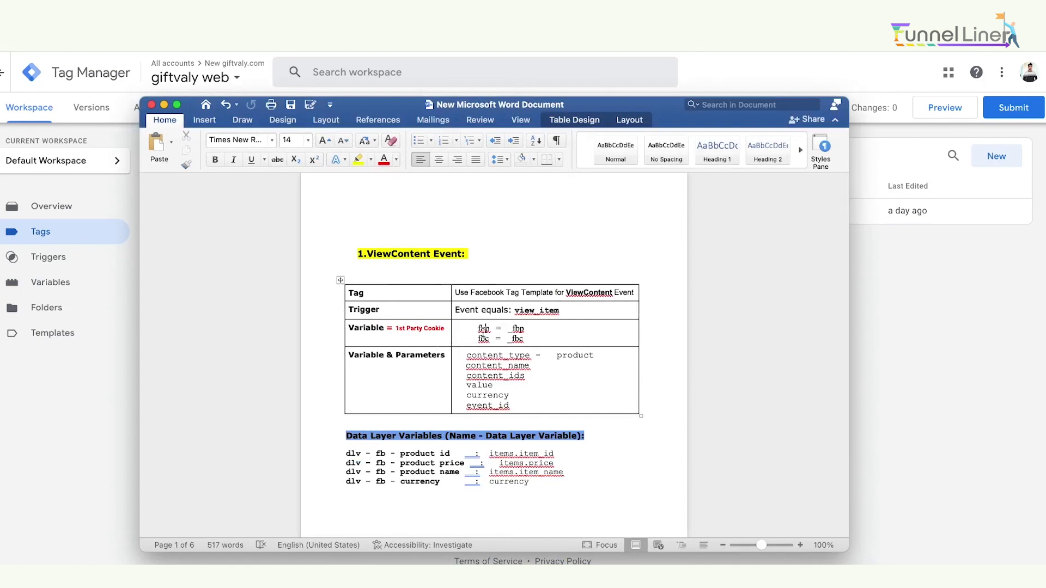
click(482, 408)
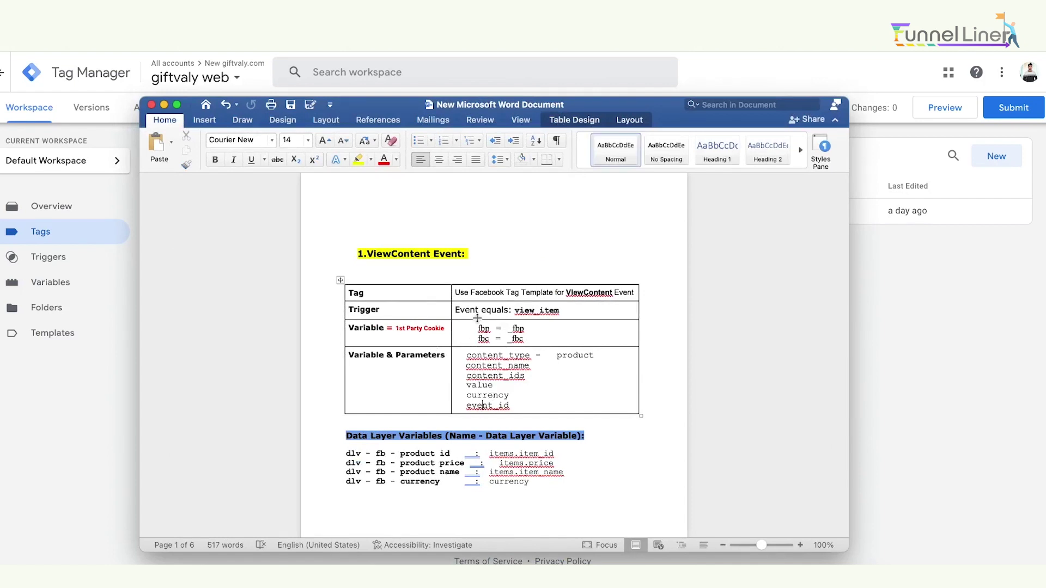
click(398, 263)
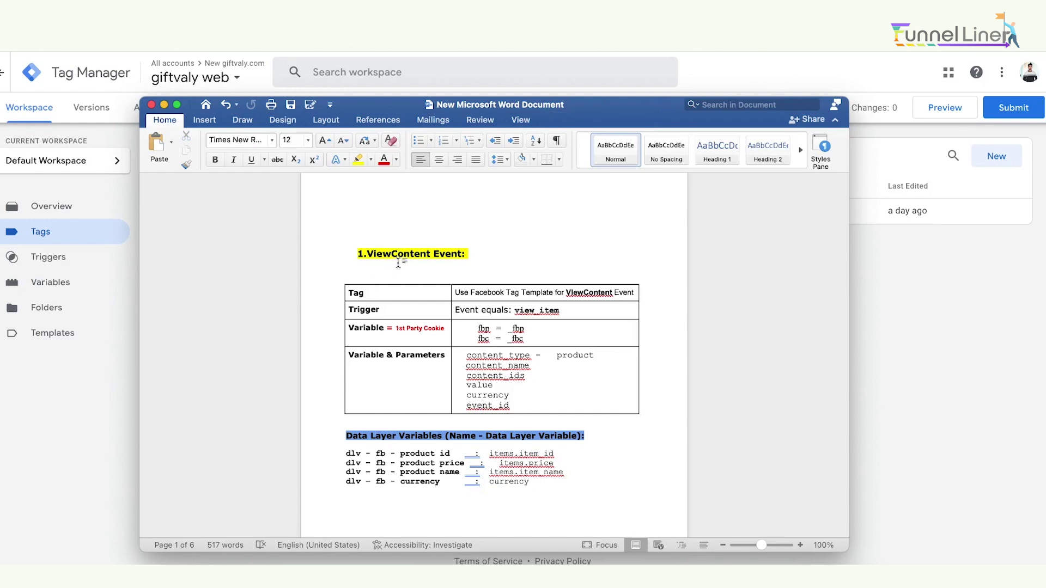
key(Down)
key(Down)
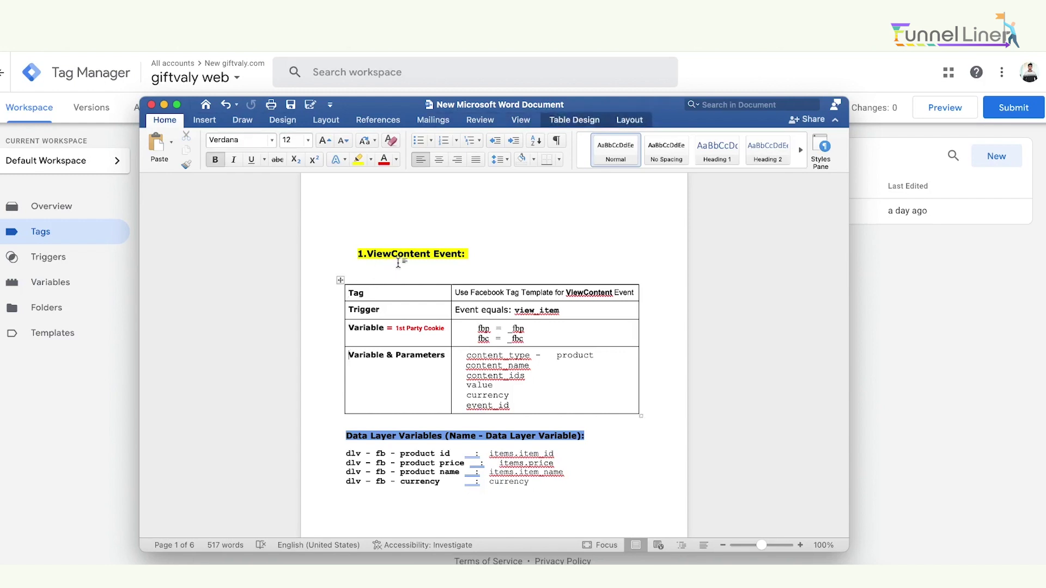
key(Down)
key(Down)
key(Down)
key(Down)
key(Down)
key(Down)
key(Down)
key(Down)
key(Down)
key(Down)
key(Down)
key(Down)
key(Down)
key(Down)
key(Down)
key(Down)
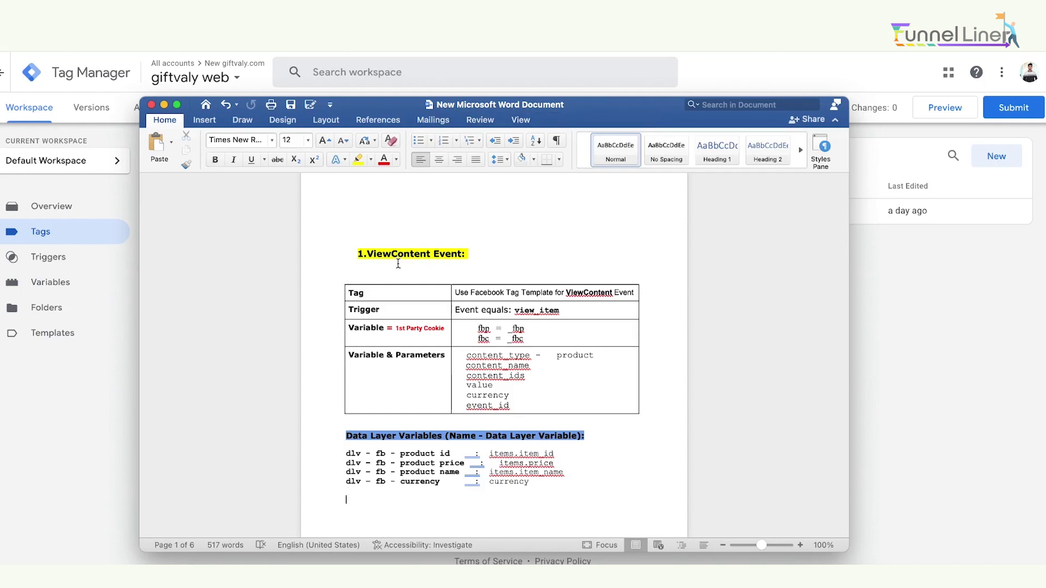
click(382, 464)
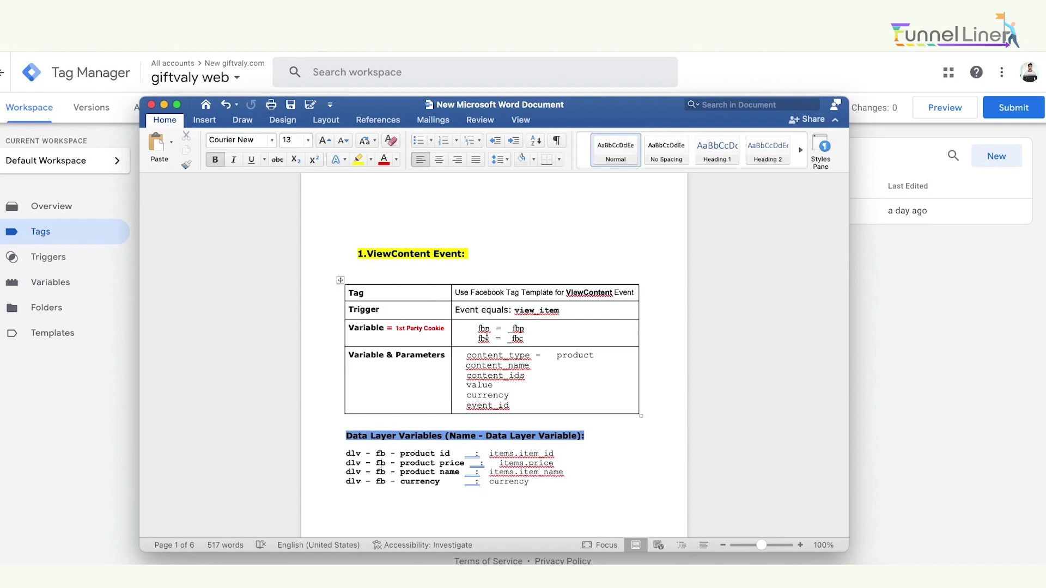
click(484, 338)
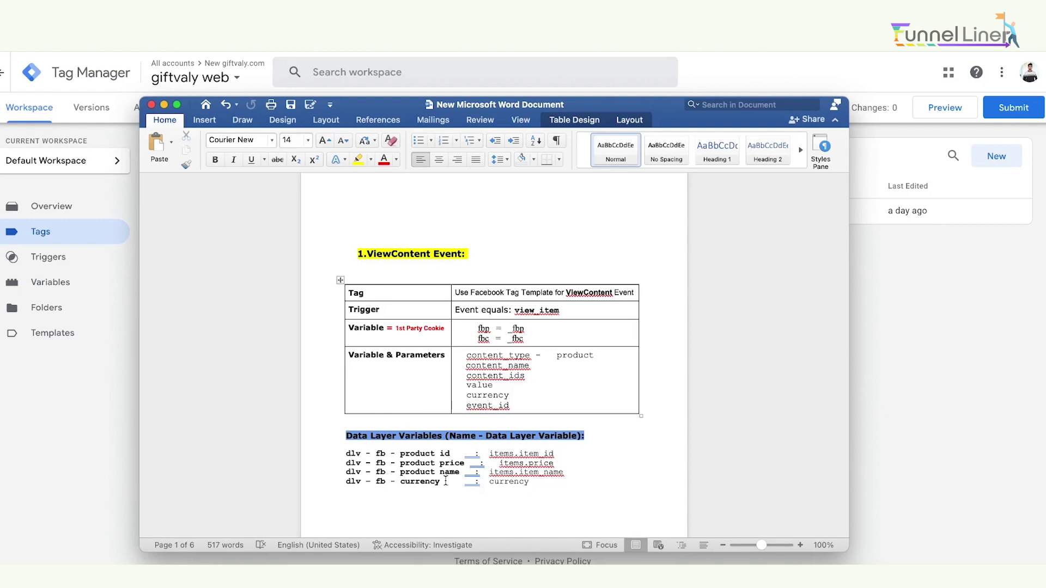
Copy the variable name "dlv - fb - product id" from the Word notes and return to Tag Manager
click(447, 452)
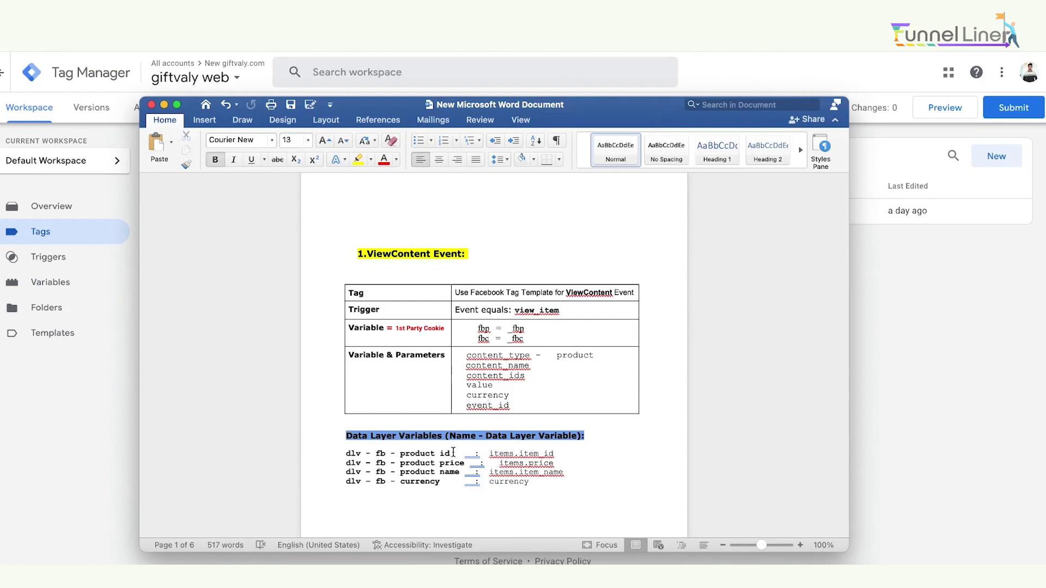
drag(440, 453, 346, 459)
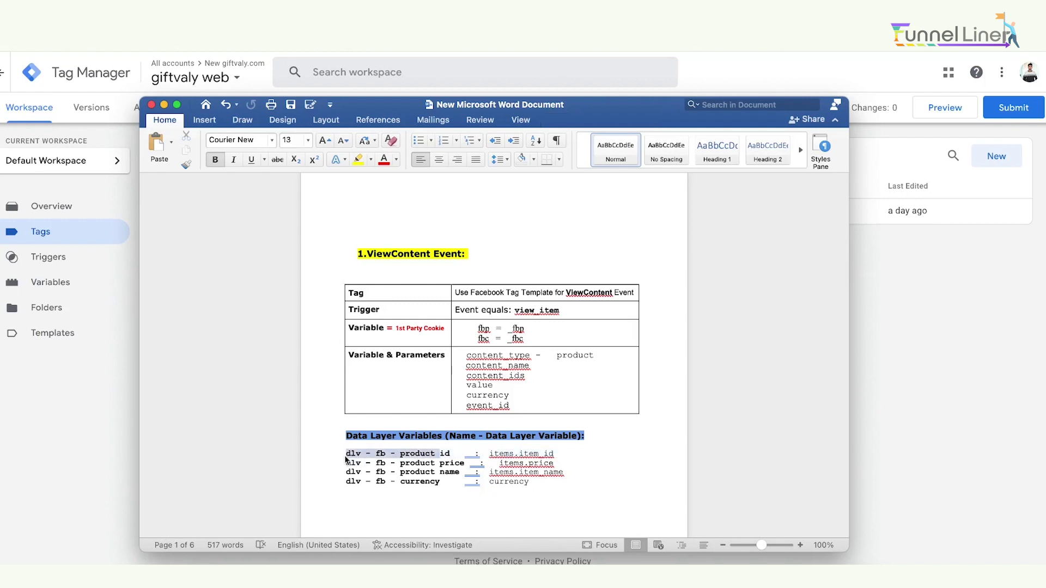
click(451, 453)
drag(451, 453, 353, 458)
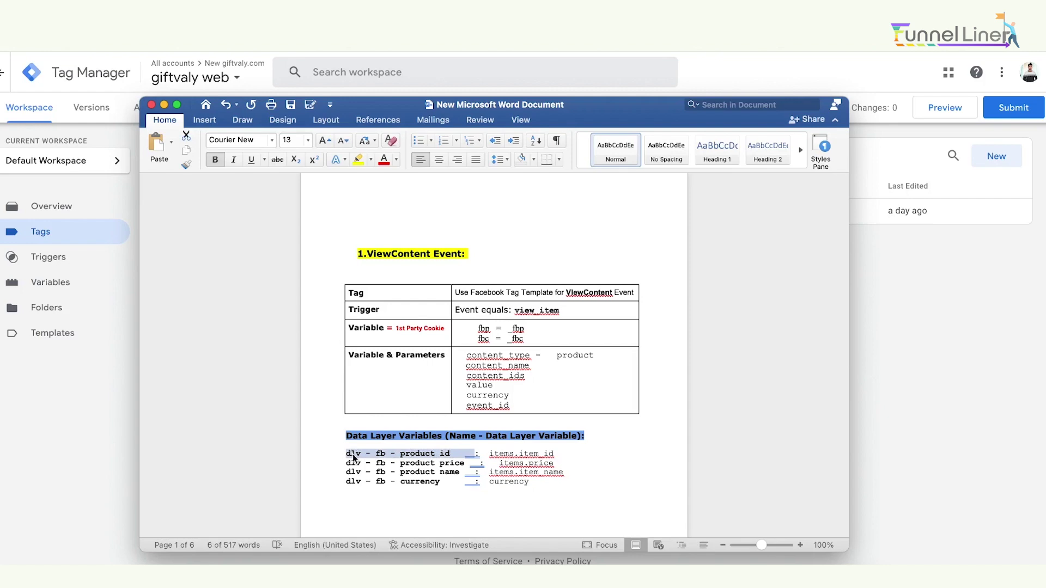
click(164, 105)
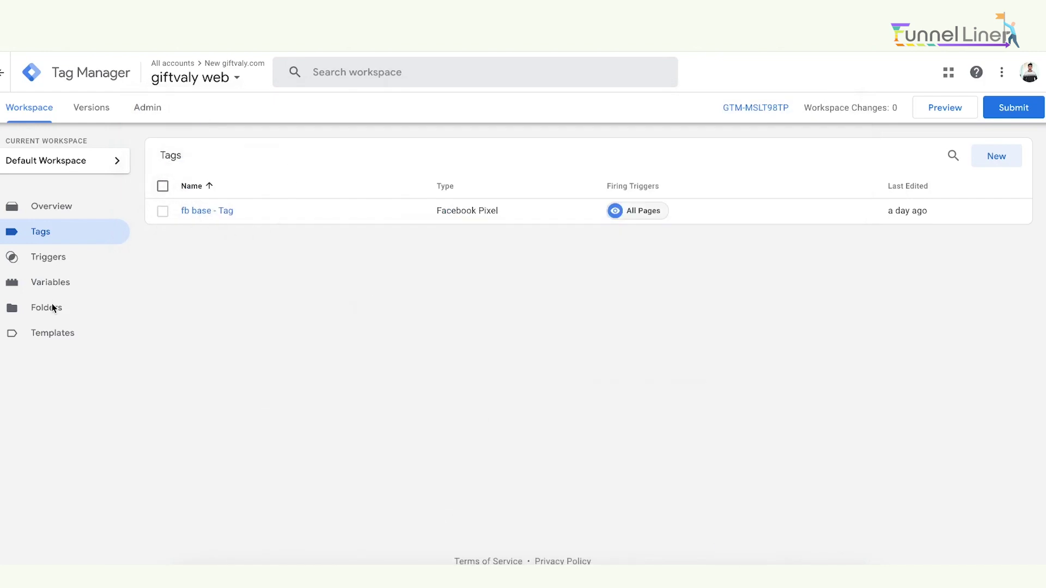
Create a user-defined variable named "dlv - fb - product id" with the type Data Layer Variable
click(49, 284)
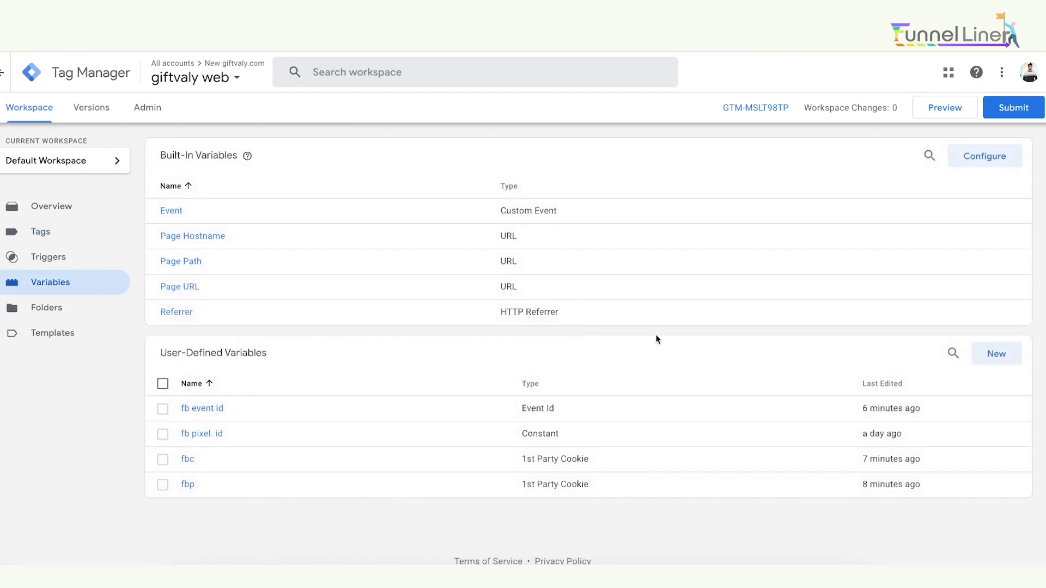
click(995, 354)
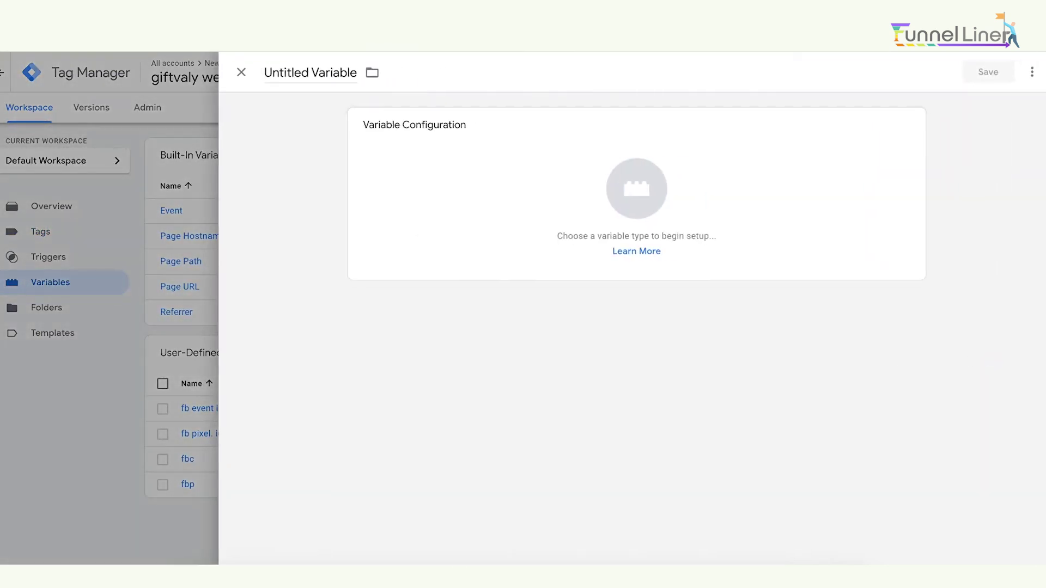
click(293, 71)
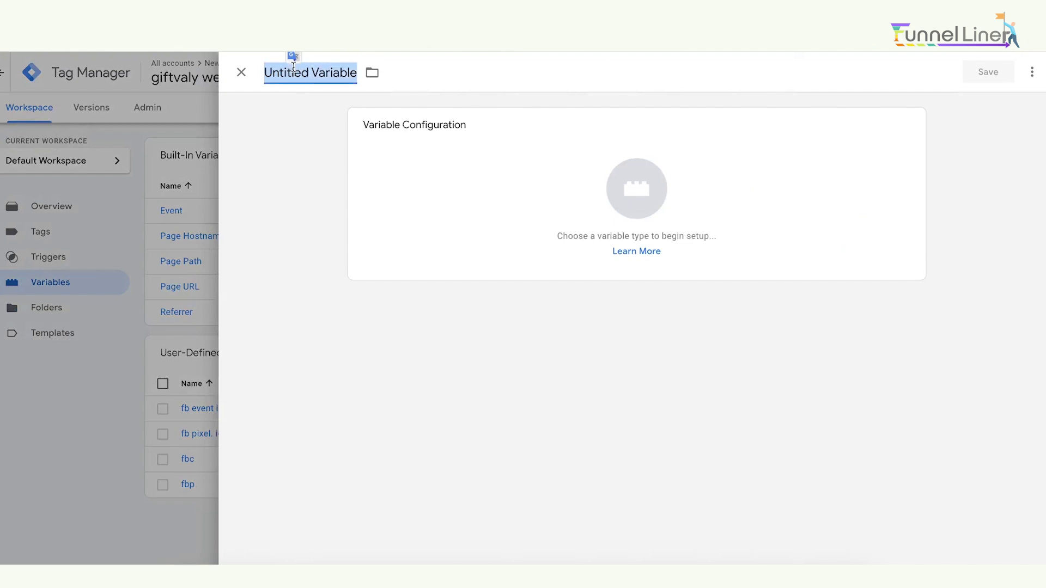
text(dlv - fb - product id)
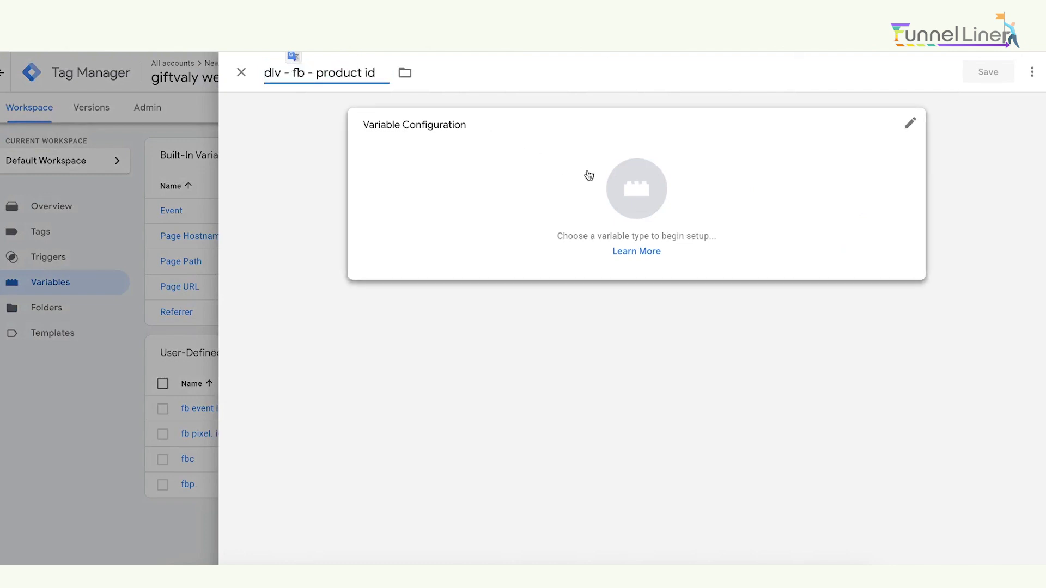
click(627, 187)
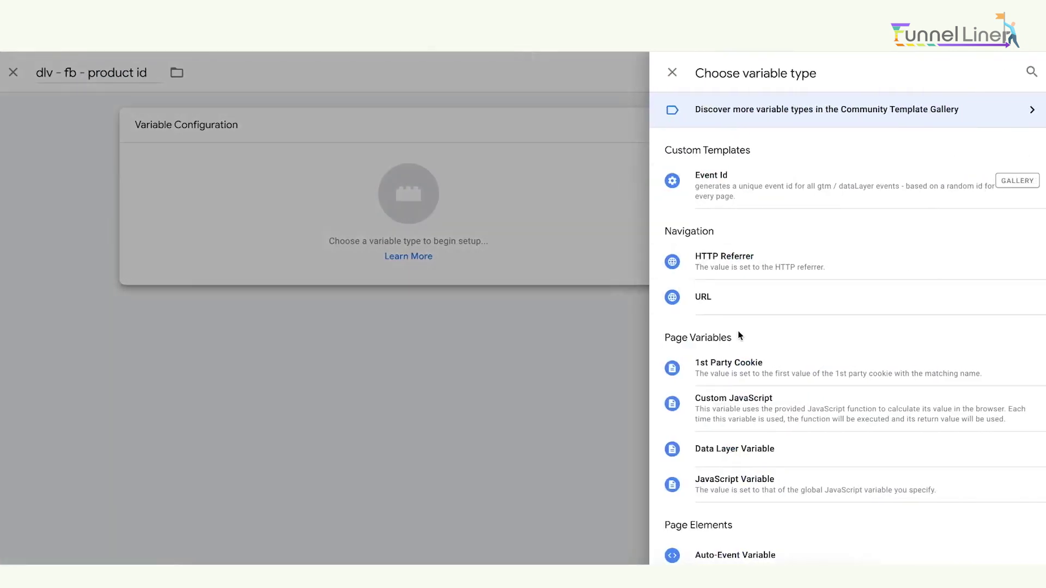
click(748, 450)
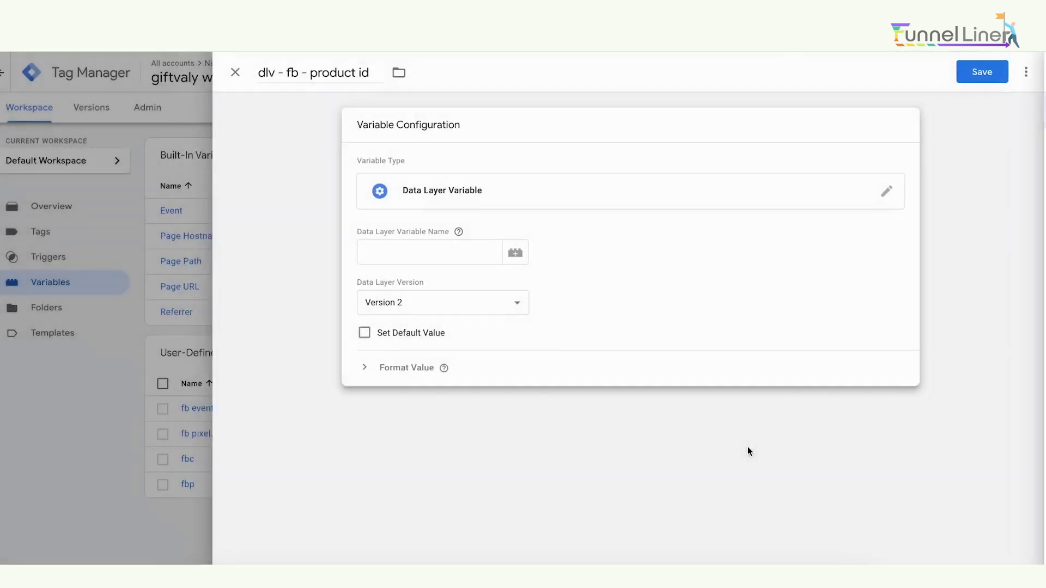
Copy items.item_id from the Word notes into the product id variable's Data Layer Variable Name and save the variable
click(416, 244)
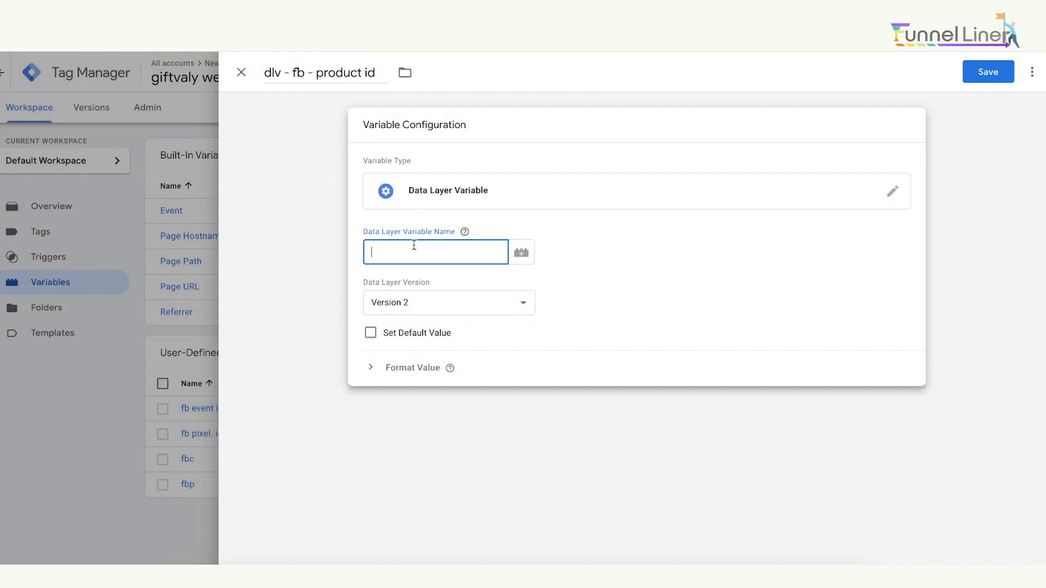
click(741, 562)
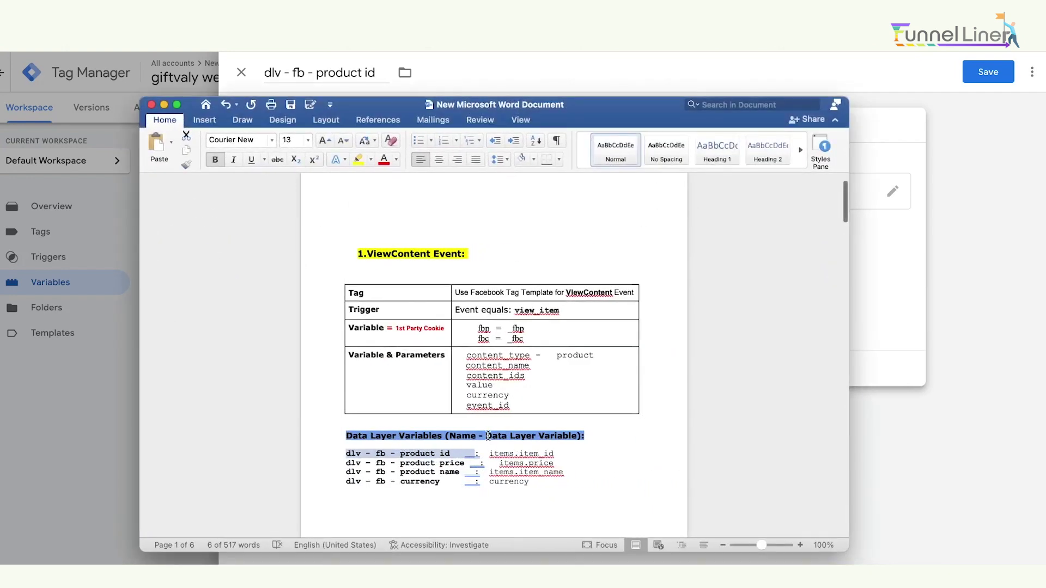
click(507, 436)
drag(507, 435, 578, 436)
click(554, 453)
drag(490, 453, 557, 455)
key(super+c)
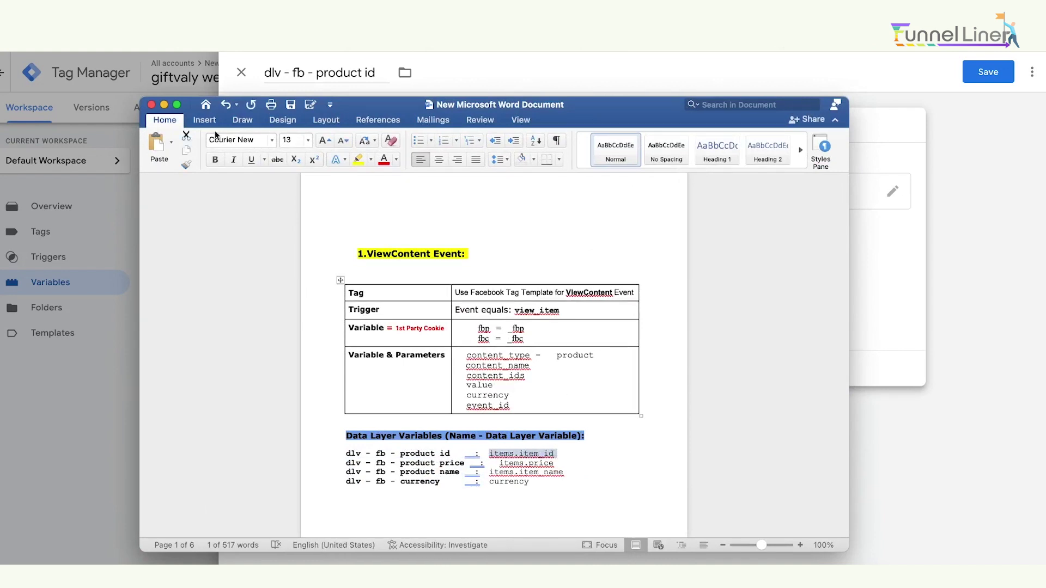
click(165, 107)
click(423, 251)
key(super+v)
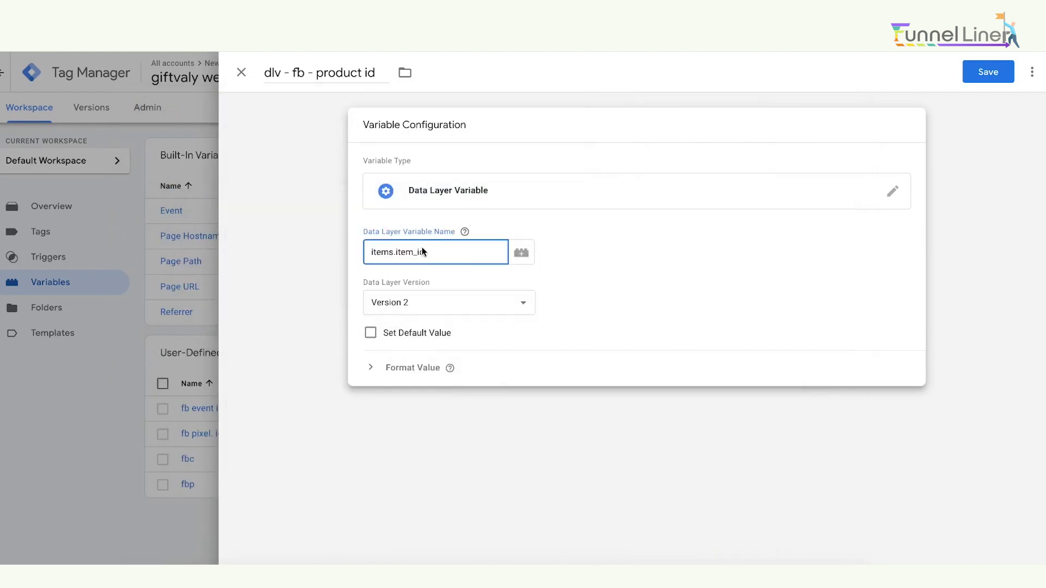
click(988, 73)
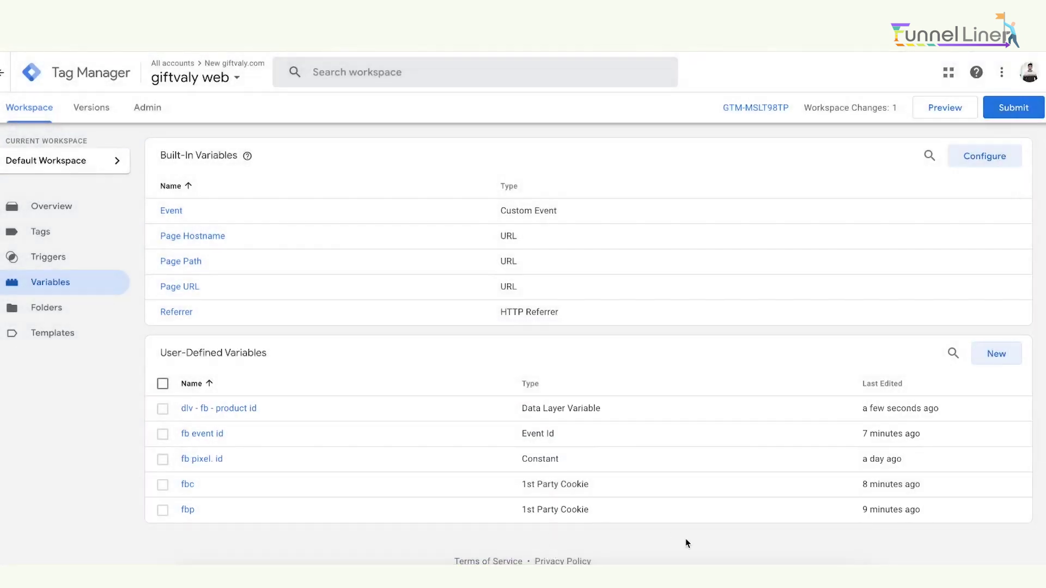
Copy the variable name "dlv - fb - product price" from the Word notes and return to Tag Manager
click(737, 559)
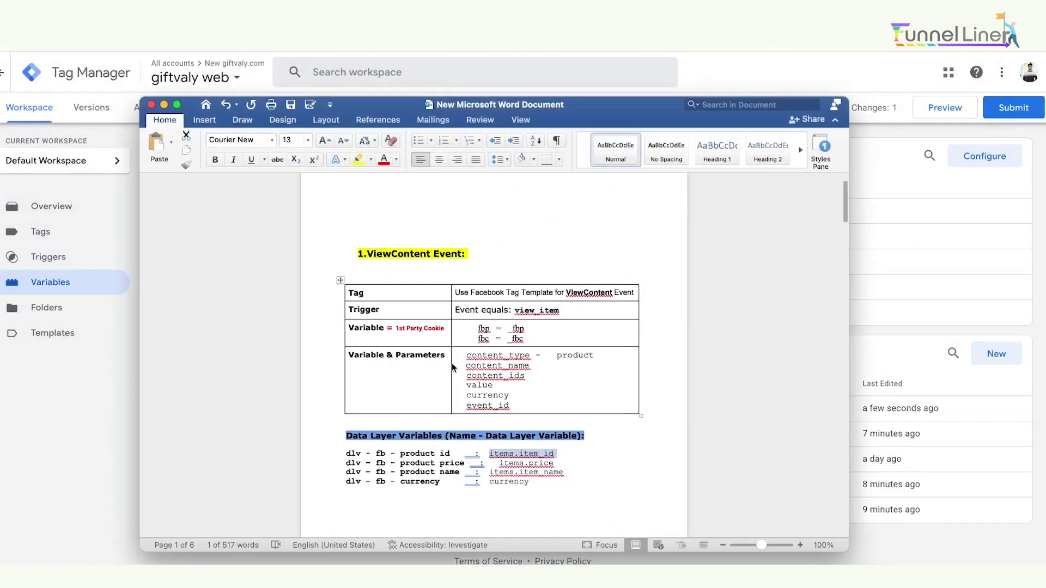
drag(440, 464, 355, 463)
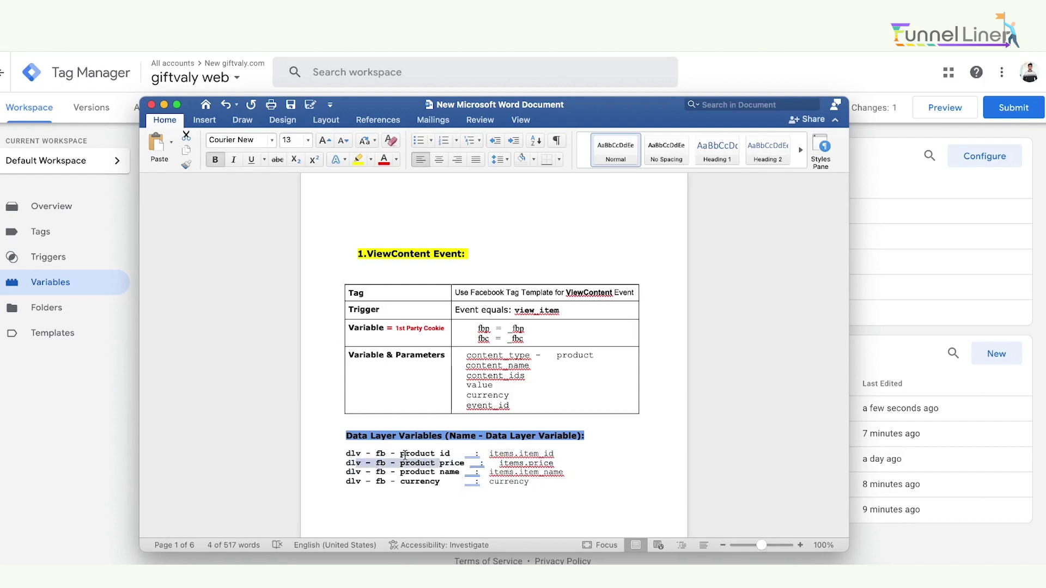
drag(481, 463, 353, 464)
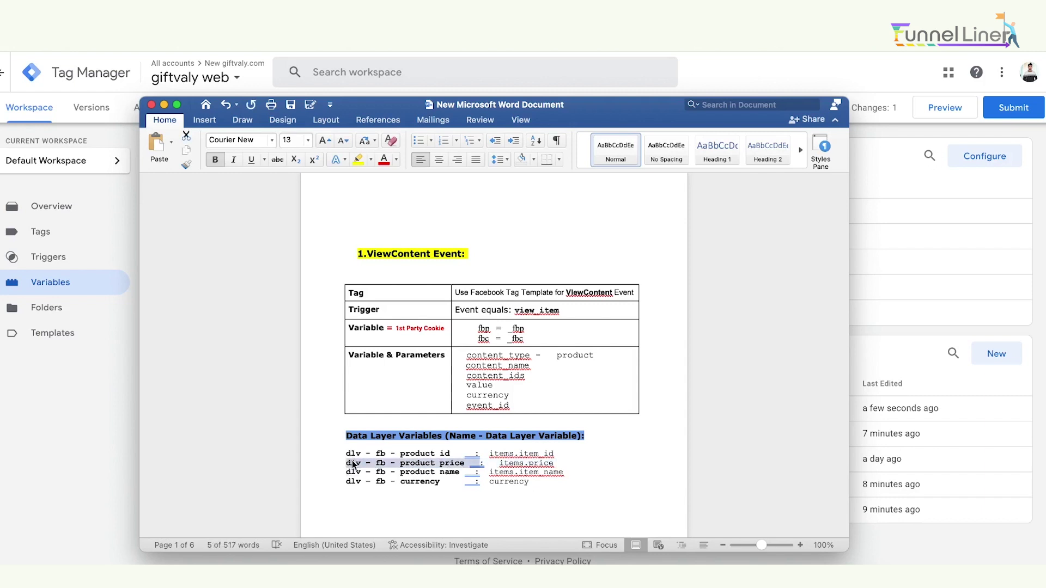
click(164, 105)
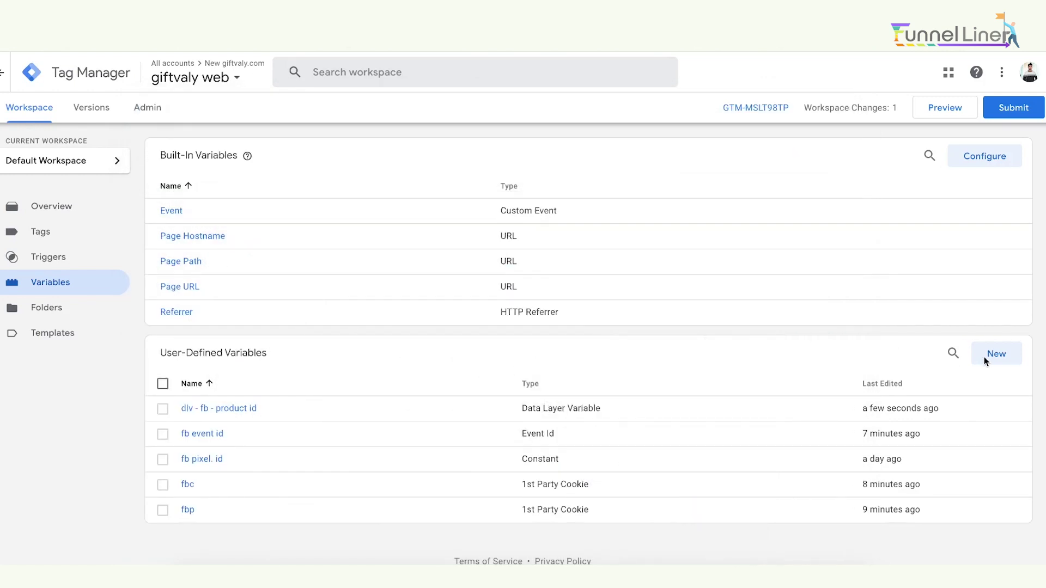
Create a user-defined variable named "dlv – fb - product price" with the type Data Layer Variable
click(989, 360)
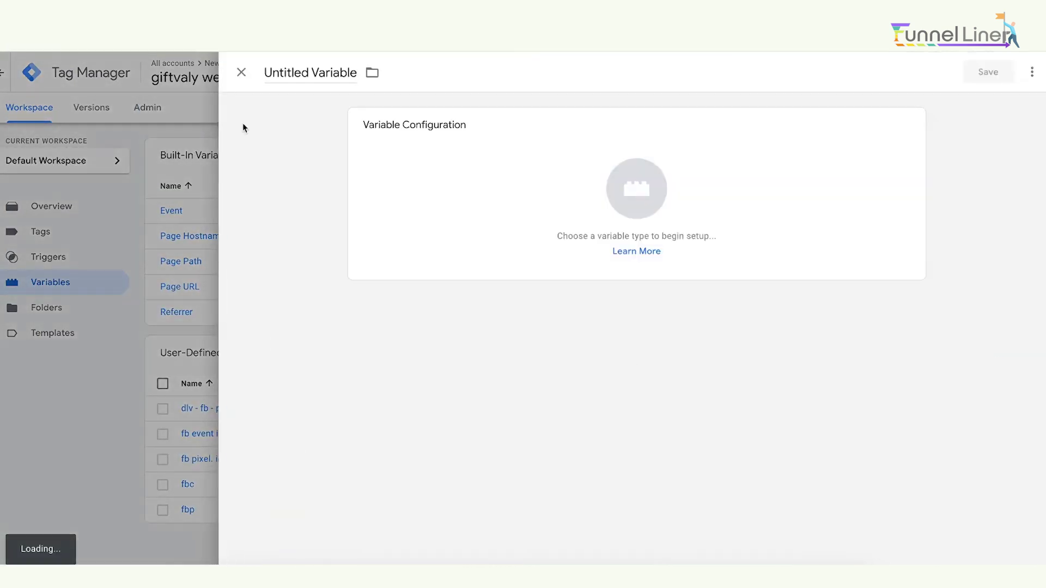
click(283, 75)
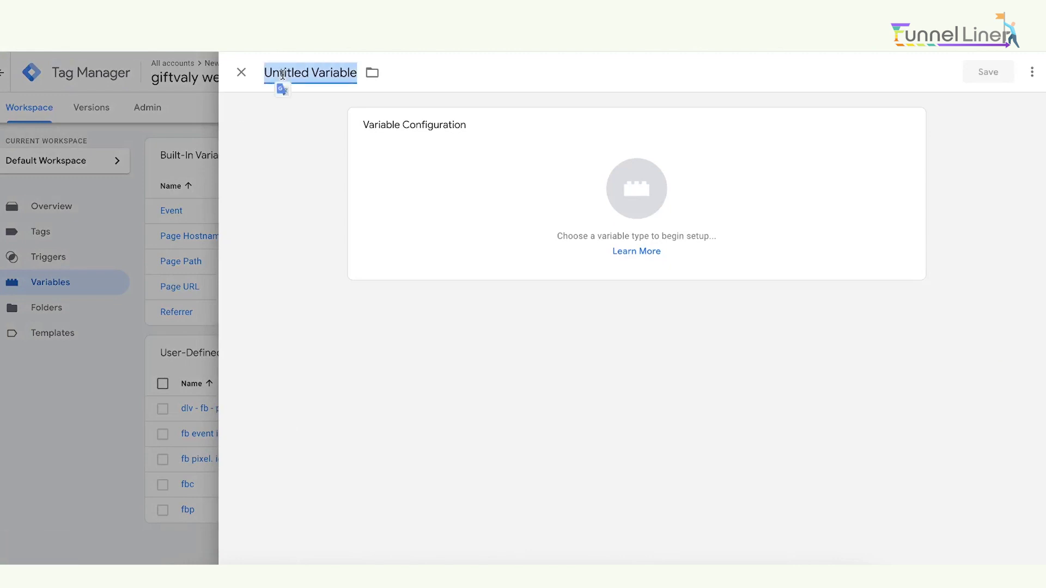
text(dlv – fb – product price)
click(664, 181)
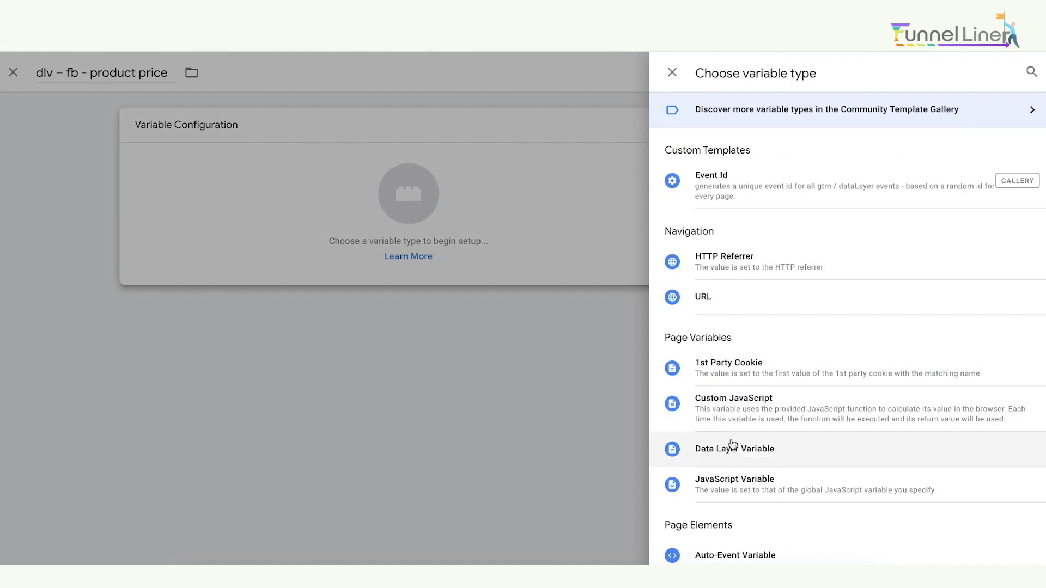
click(733, 448)
Copy items.price from the Word notes into the product price variable's Data Layer Variable Name and save the variable
click(409, 241)
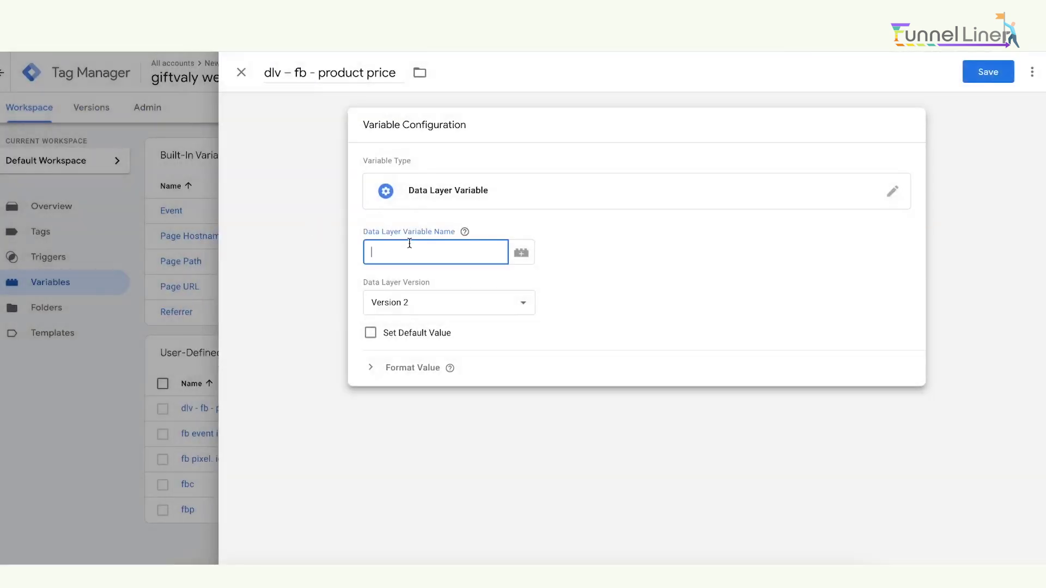
click(759, 575)
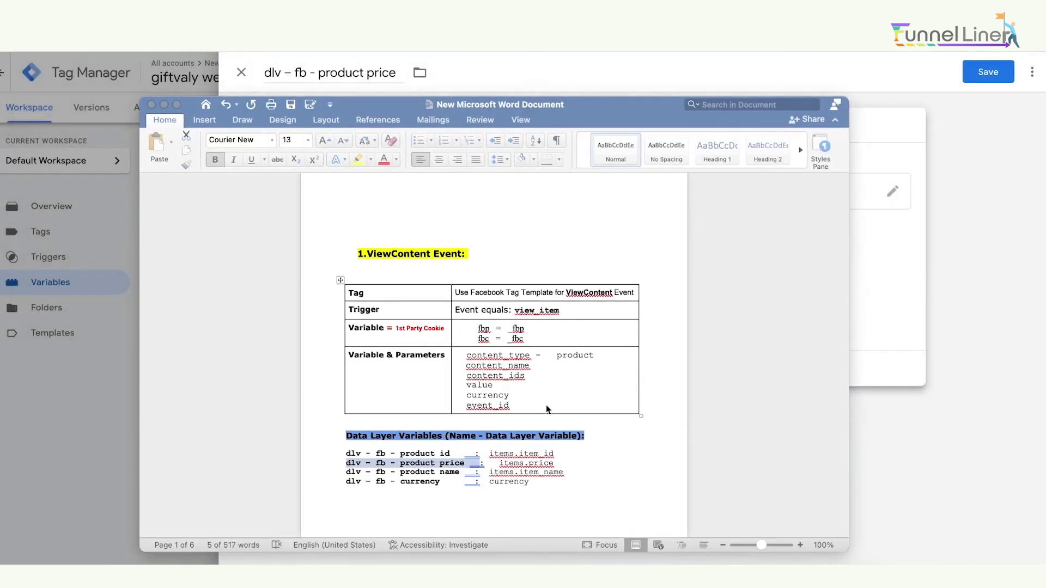
click(502, 464)
drag(503, 463, 550, 467)
key(ctrl+c)
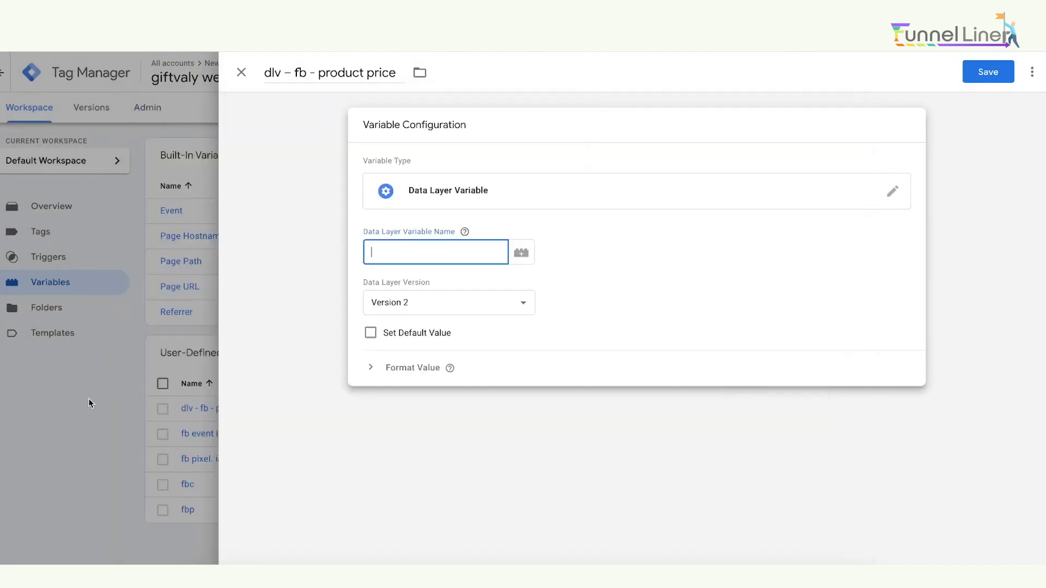
click(88, 398)
key(ctrl+v)
click(989, 73)
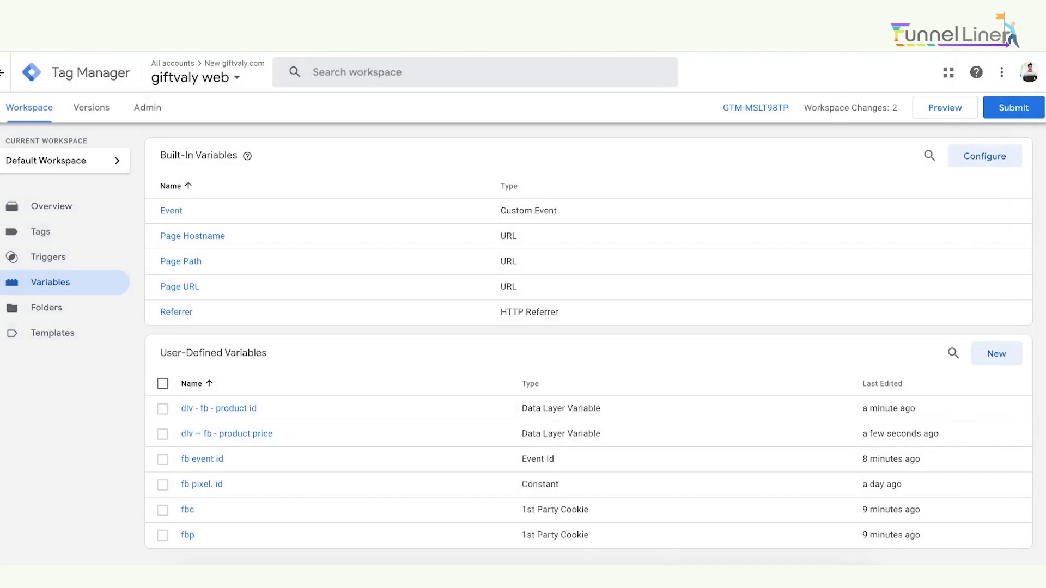
Copy the variable name "dlv - fb - product name" from the Word notes and return to Tag Manager
click(747, 572)
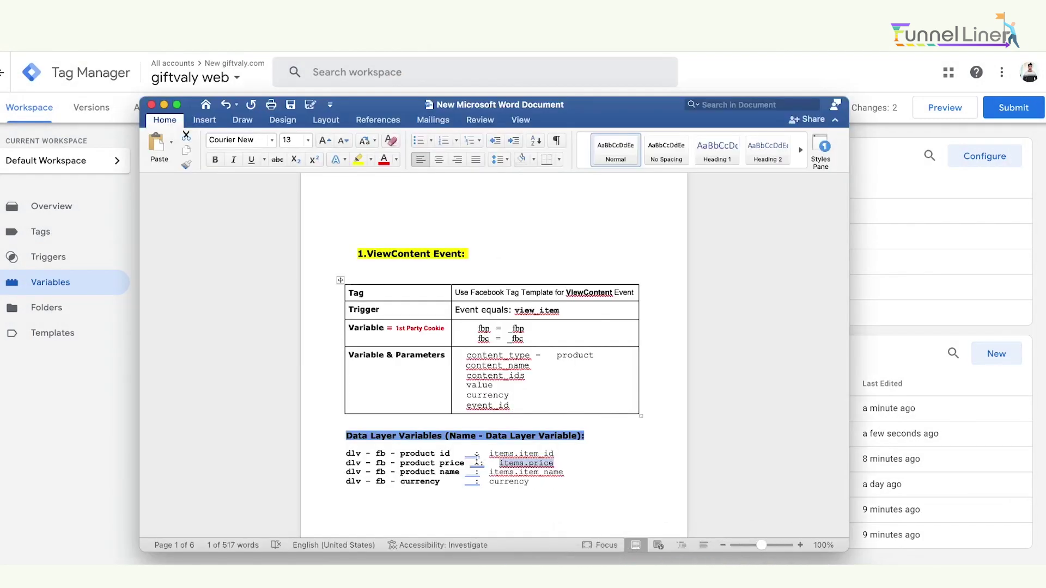
drag(460, 475, 352, 475)
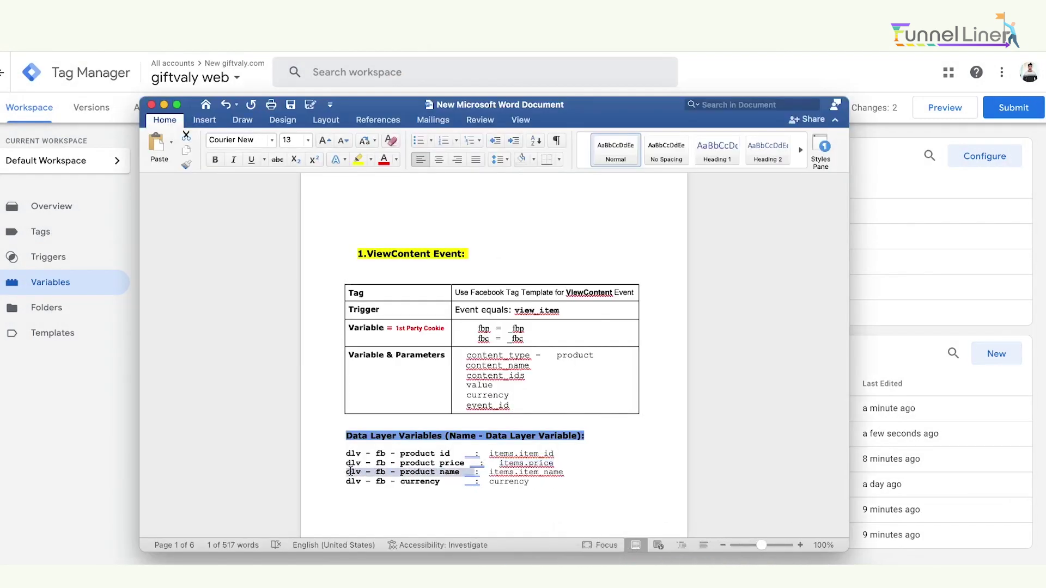
click(487, 530)
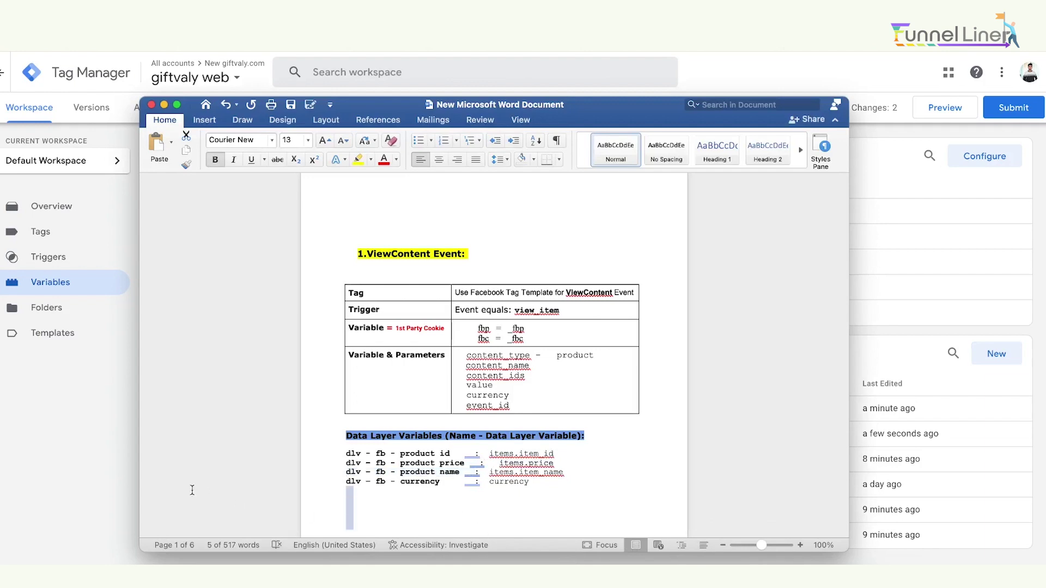
click(24, 476)
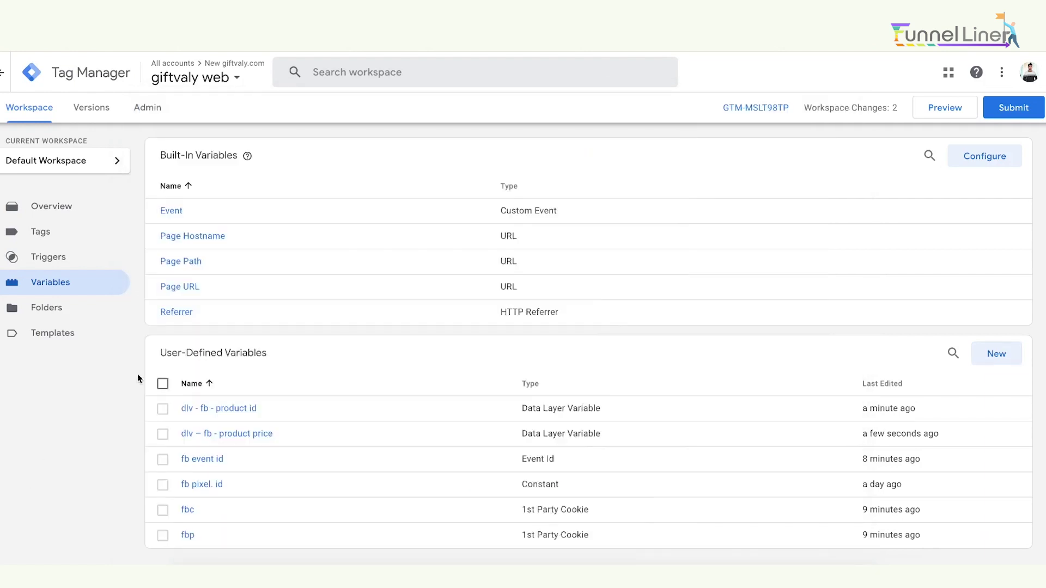
Create a user-defined variable named "dlv – fb - product name" with the type Data Layer Variable
click(997, 361)
click(288, 73)
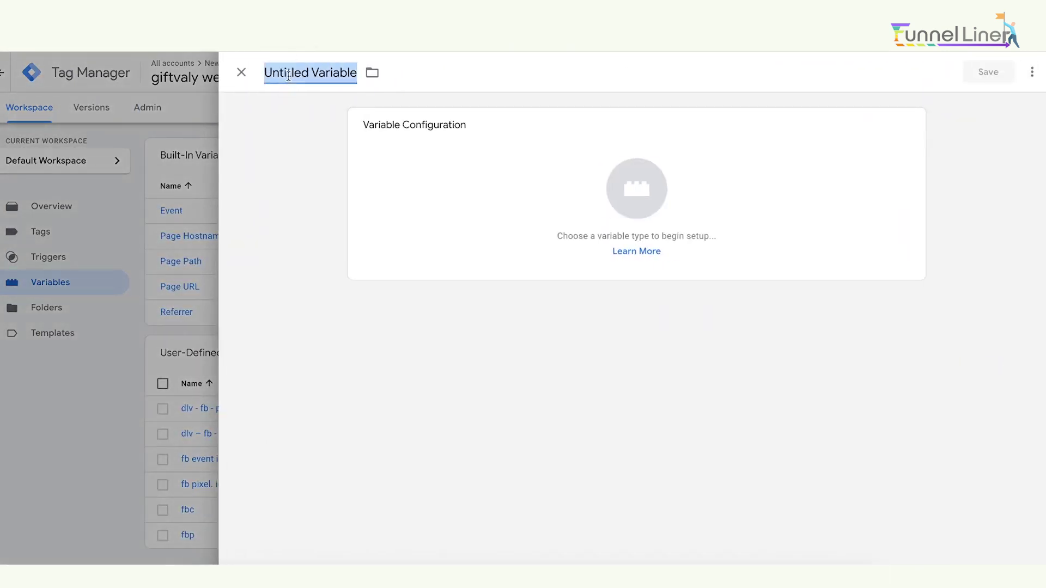
text(dlv – fb - product name)
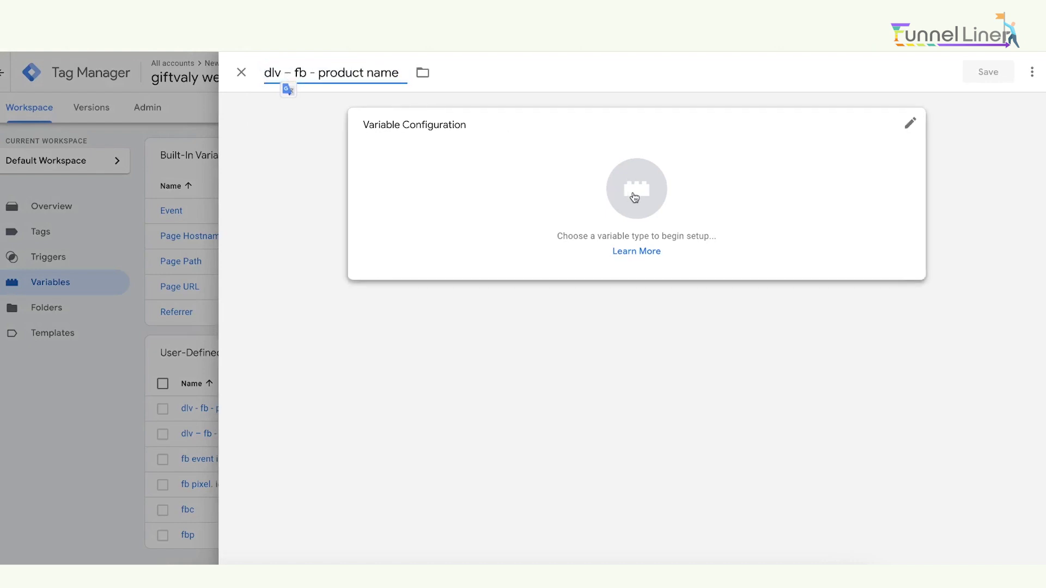
click(615, 186)
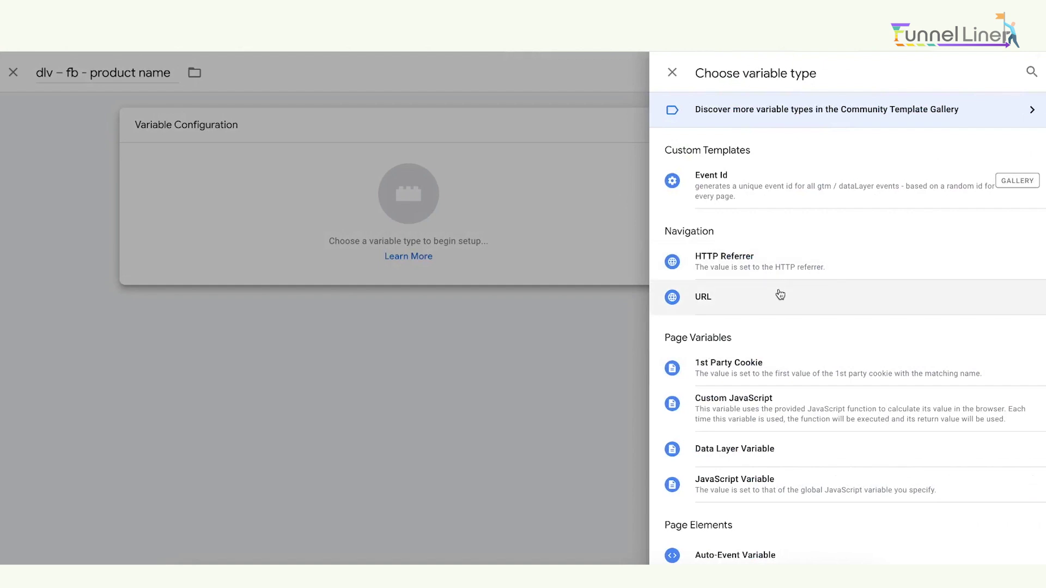
click(738, 448)
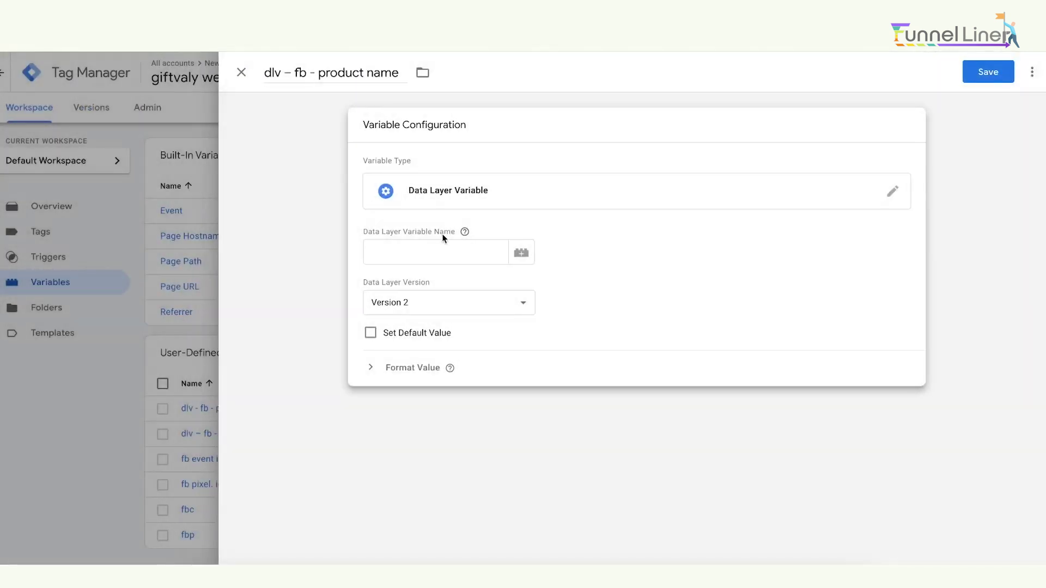
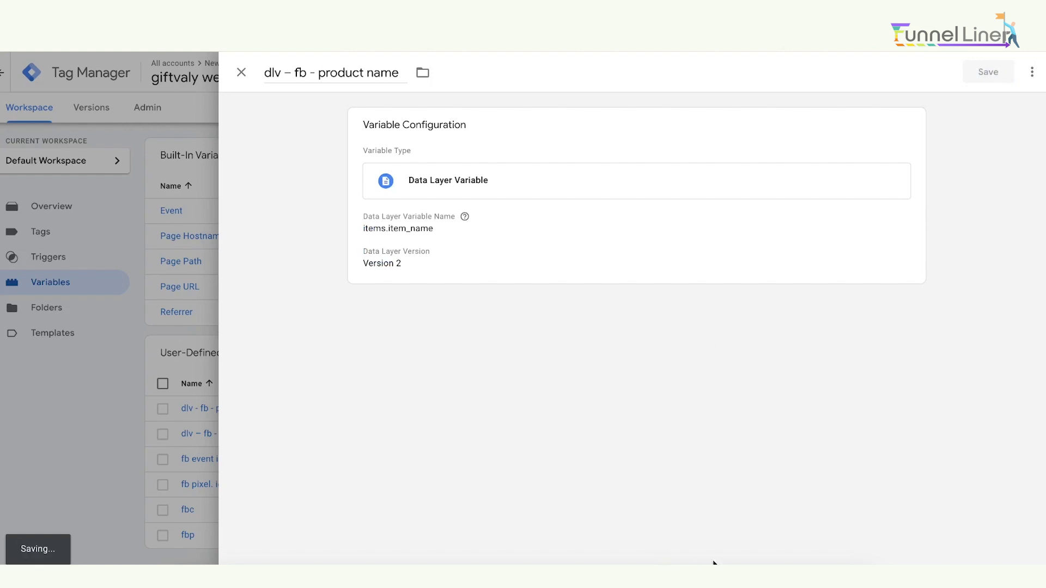
Copy the variable name "dlv - fb - currency" from the Word notes and return to Tag Manager
click(746, 563)
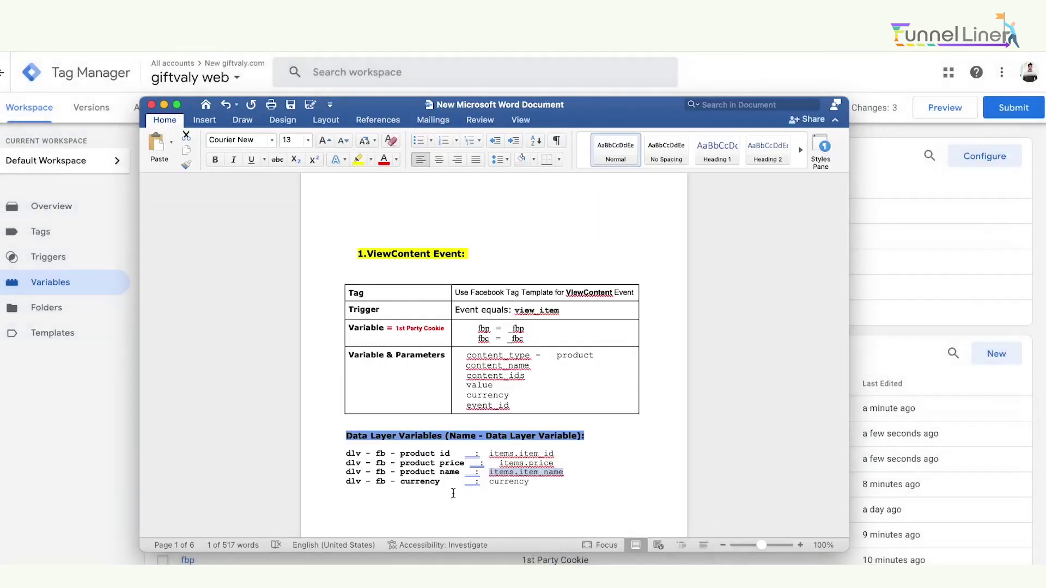
click(441, 485)
key(Home)
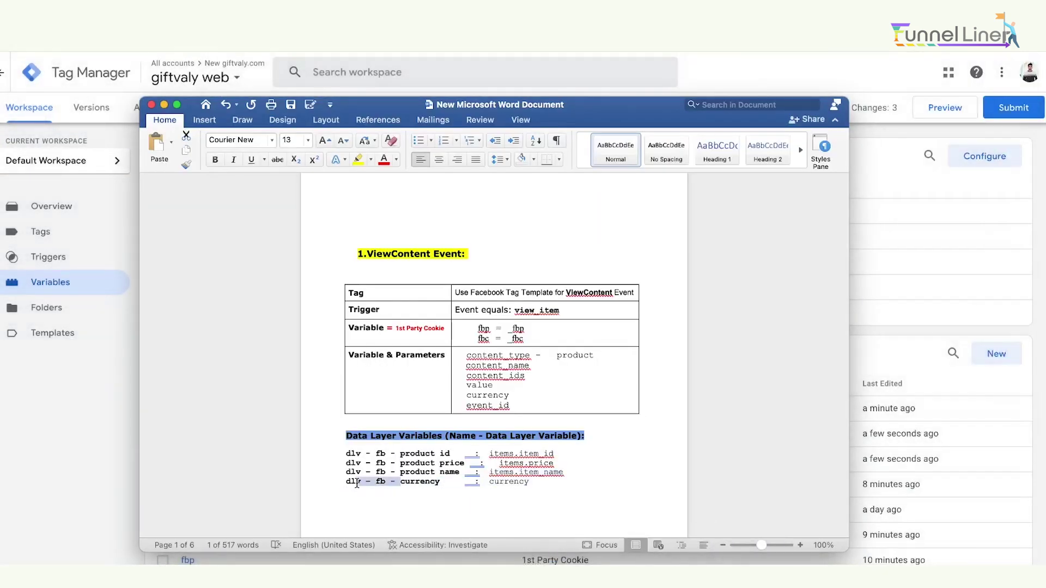
key(shift+alt+Right)
key(shift+alt+Right)
key(shift+alt+Right)
key(shift+alt+Right)
drag(448, 482, 349, 485)
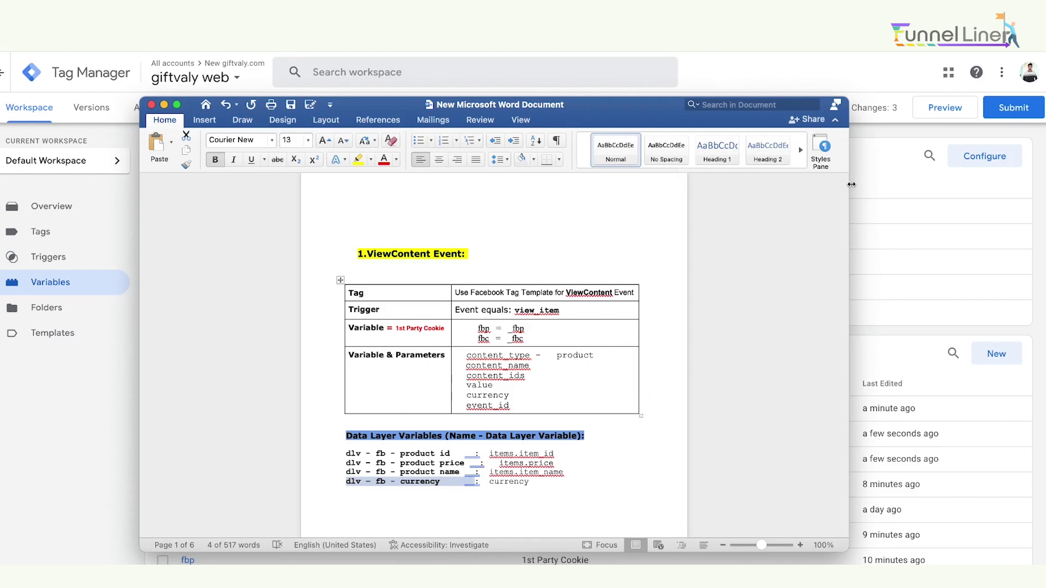
click(892, 158)
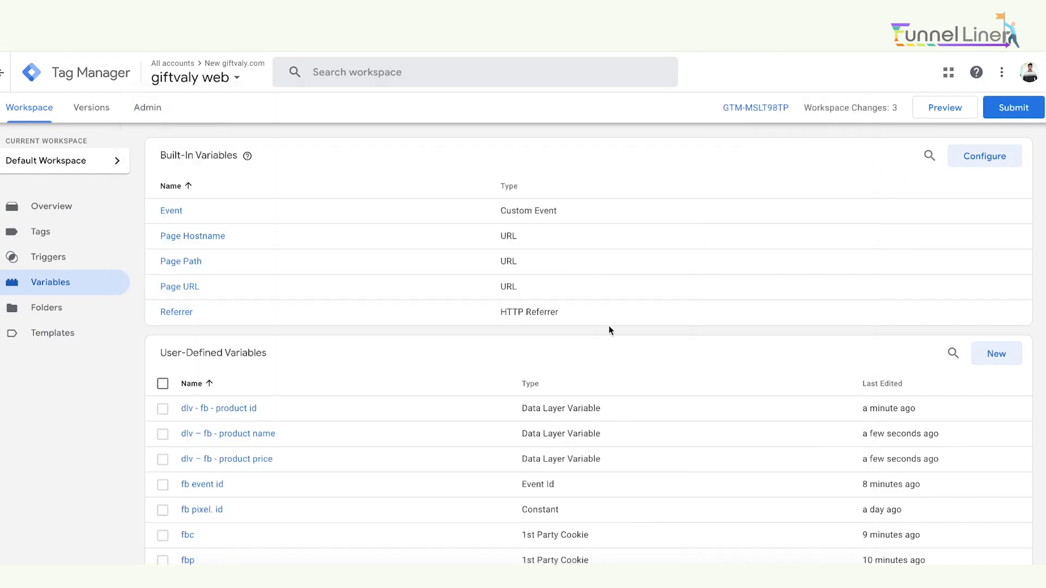
Create a user-defined variable named "dlv – fb - currency" with the type Data Layer Variable
click(995, 355)
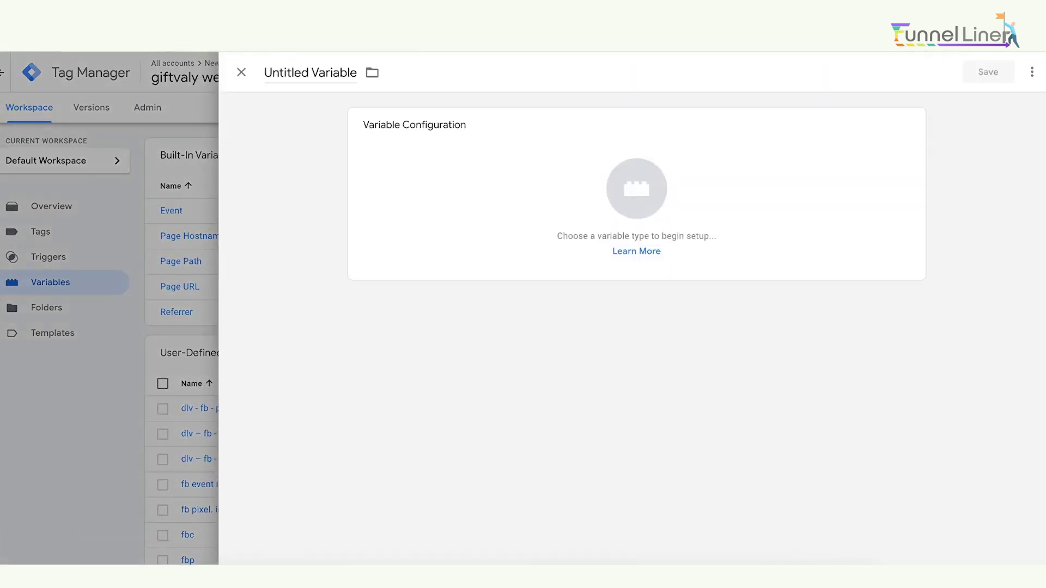
click(291, 81)
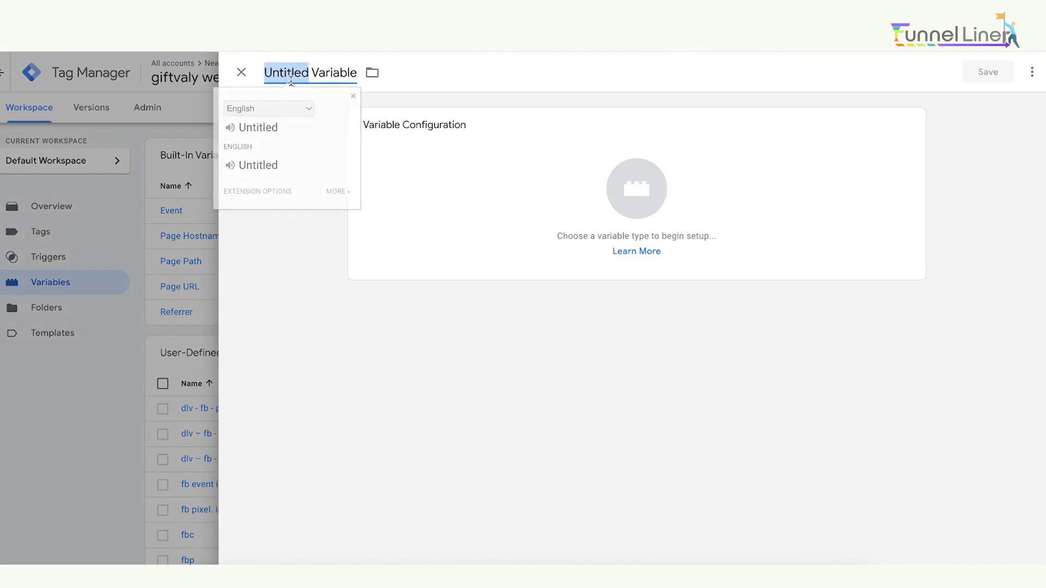
text(dlv – fb - currency)
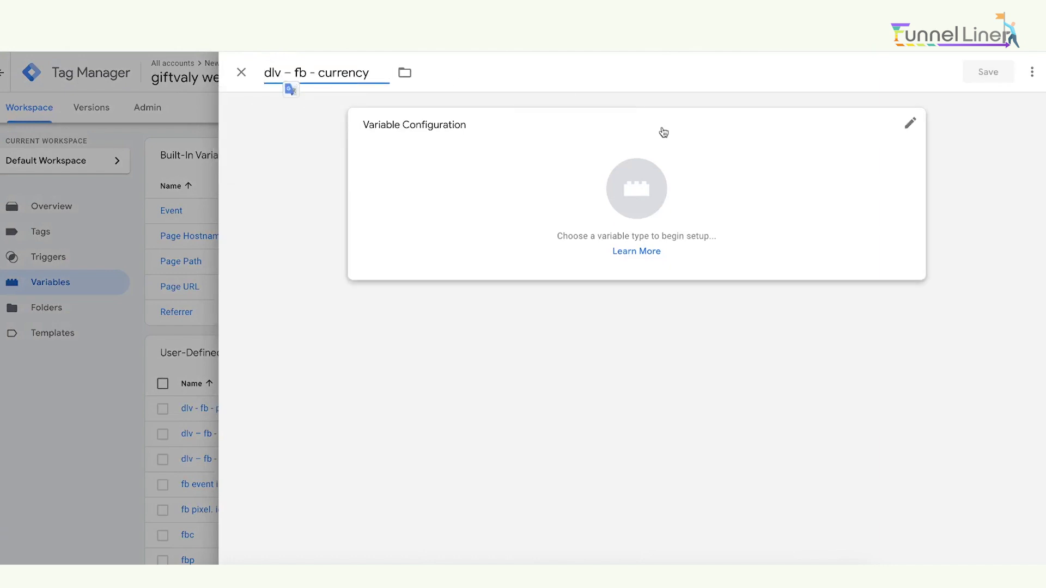
click(615, 201)
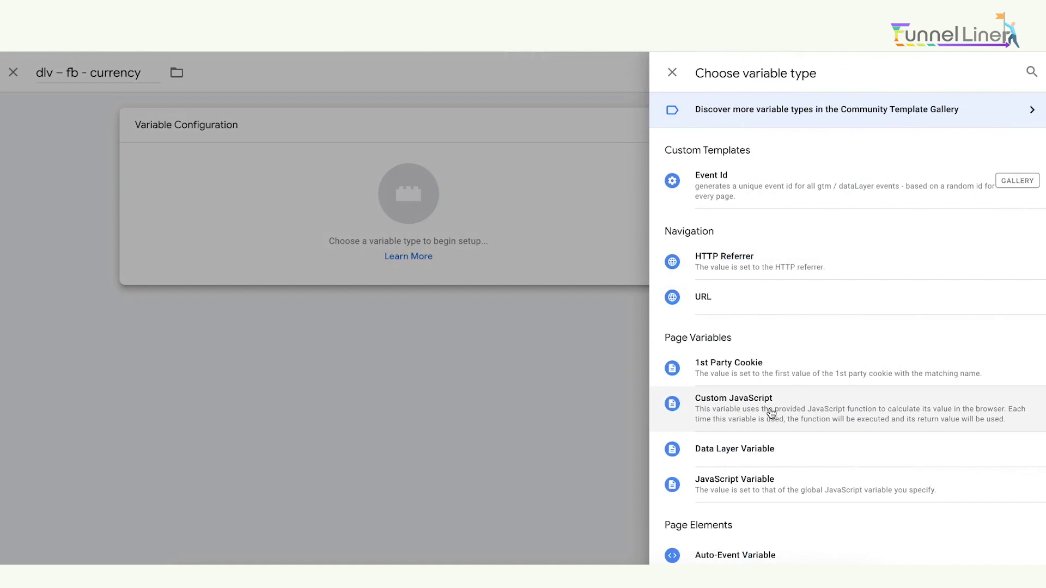
click(752, 455)
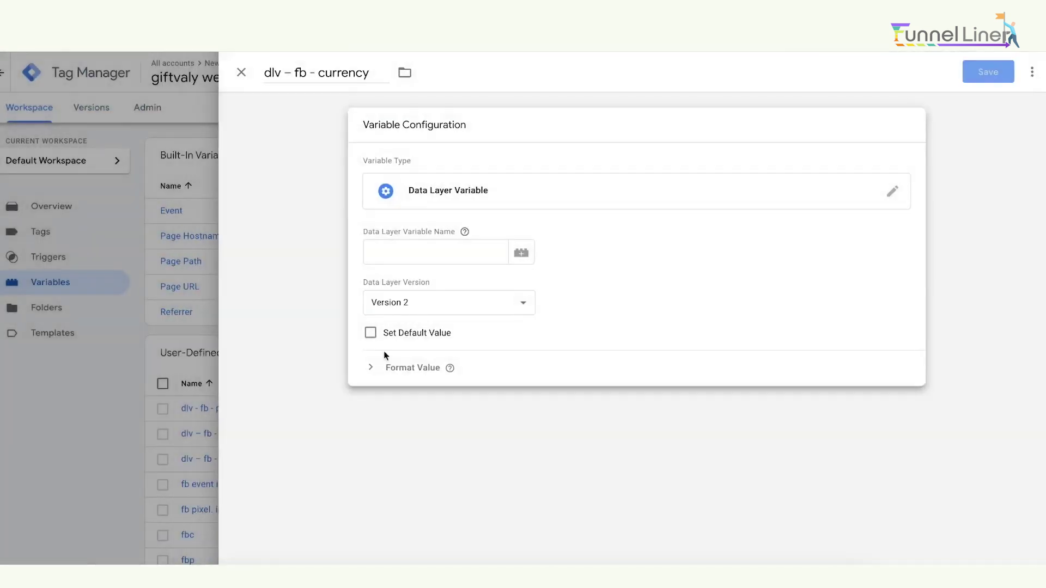
Copy currency from the Word notes into the currency variable's Data Layer Variable Name and save the variable
click(417, 257)
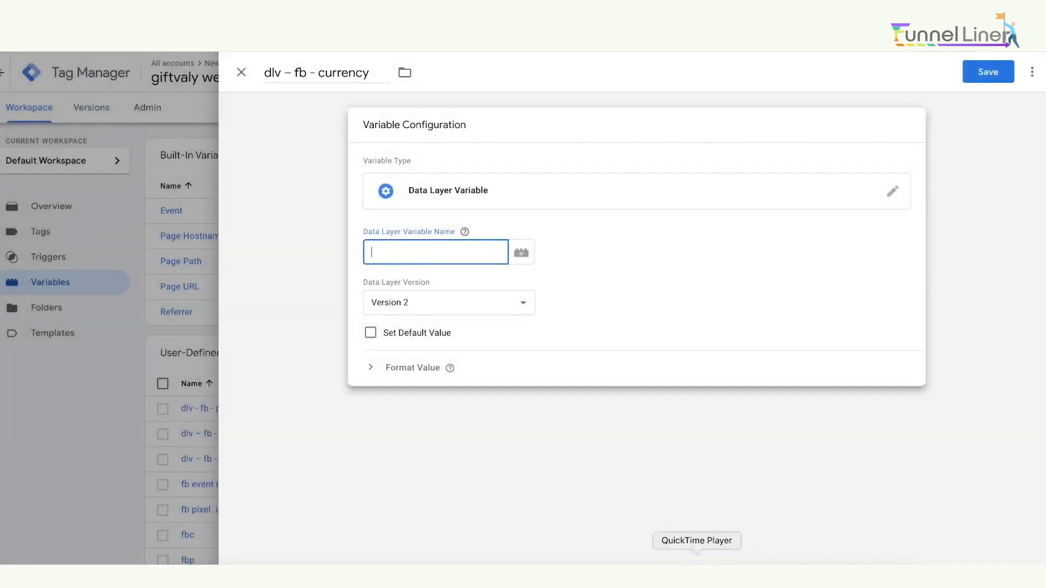
click(742, 561)
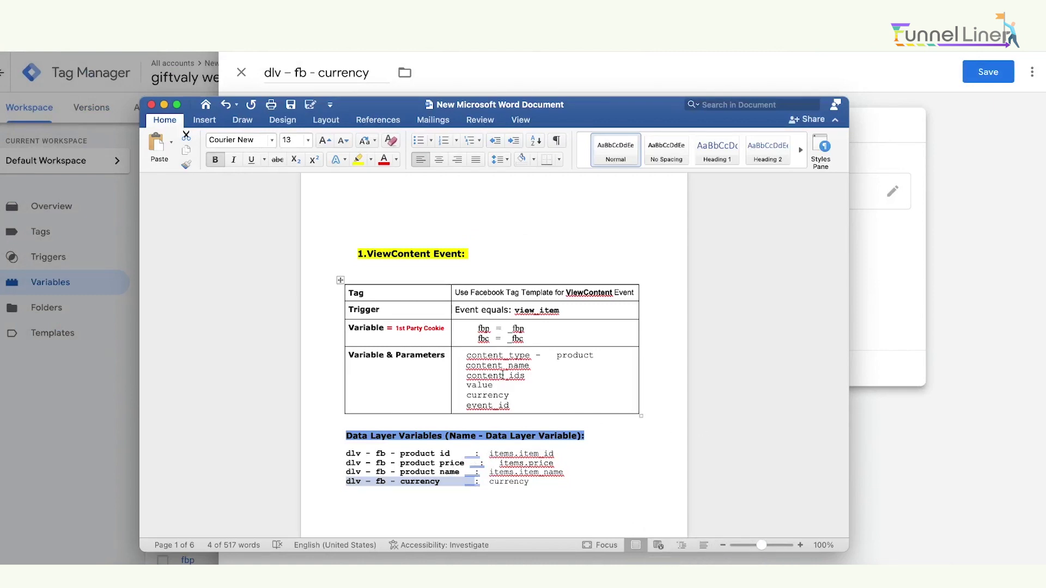
double_click(510, 482)
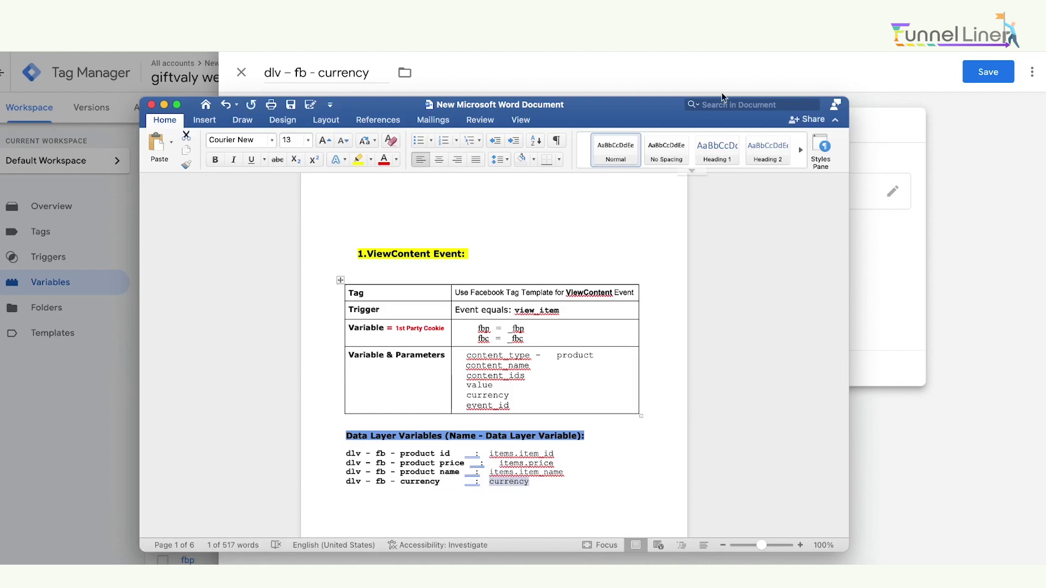
click(165, 105)
click(399, 259)
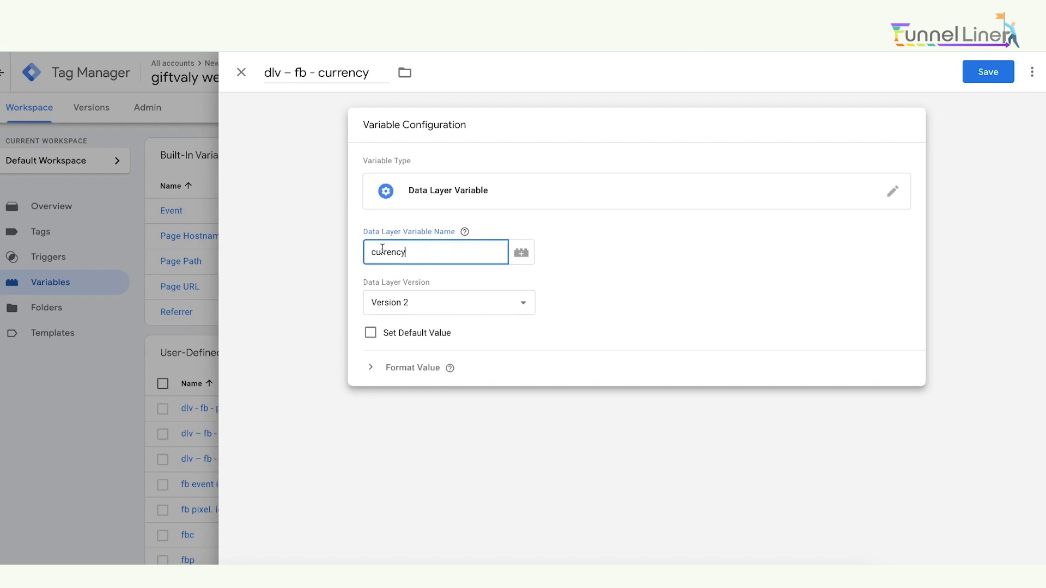
click(982, 78)
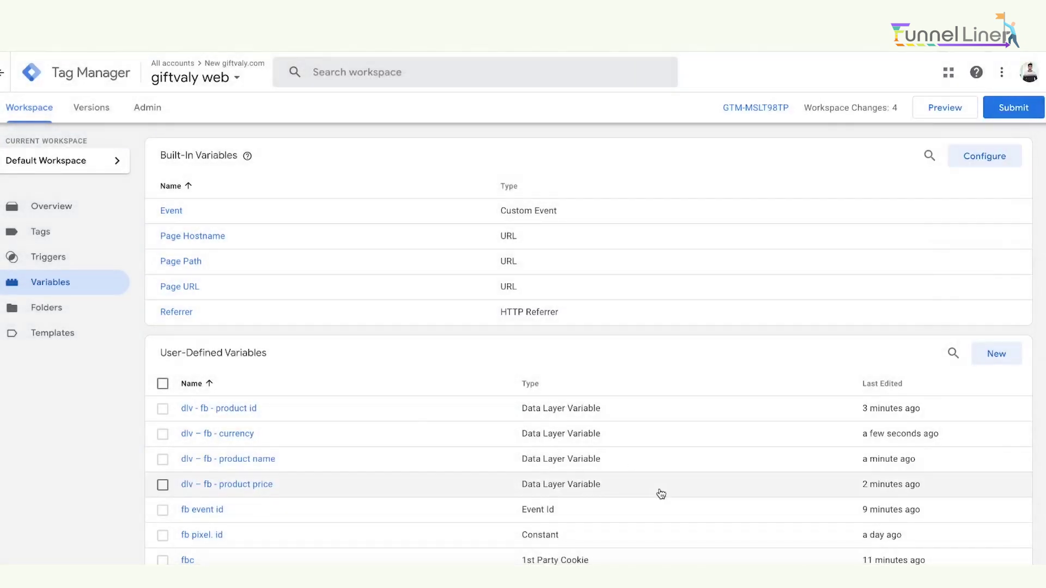
Review the ViewContent notes in Word, then duplicate the fb base - Tag in Tag Manager
click(744, 564)
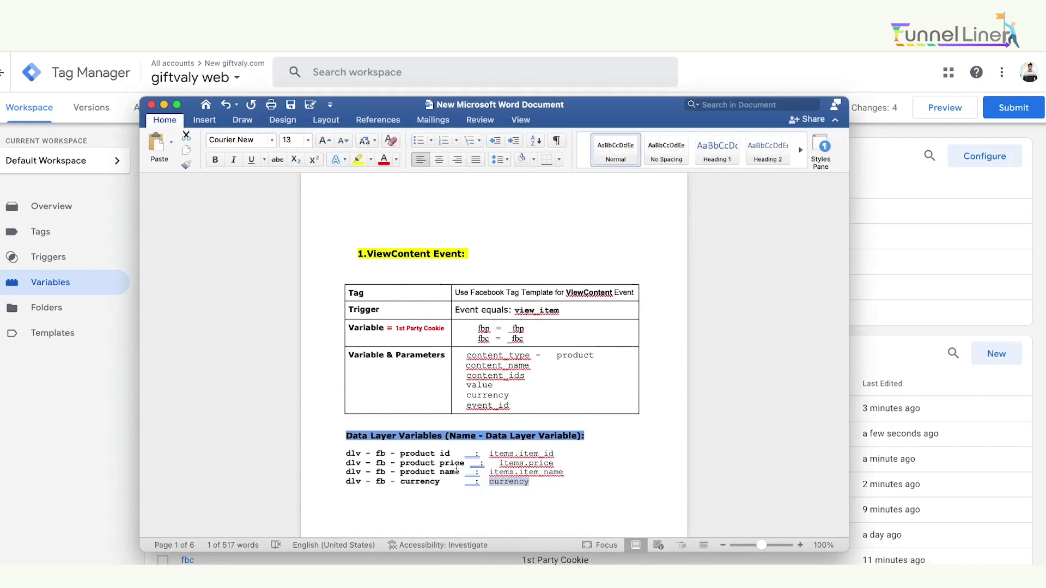
click(78, 380)
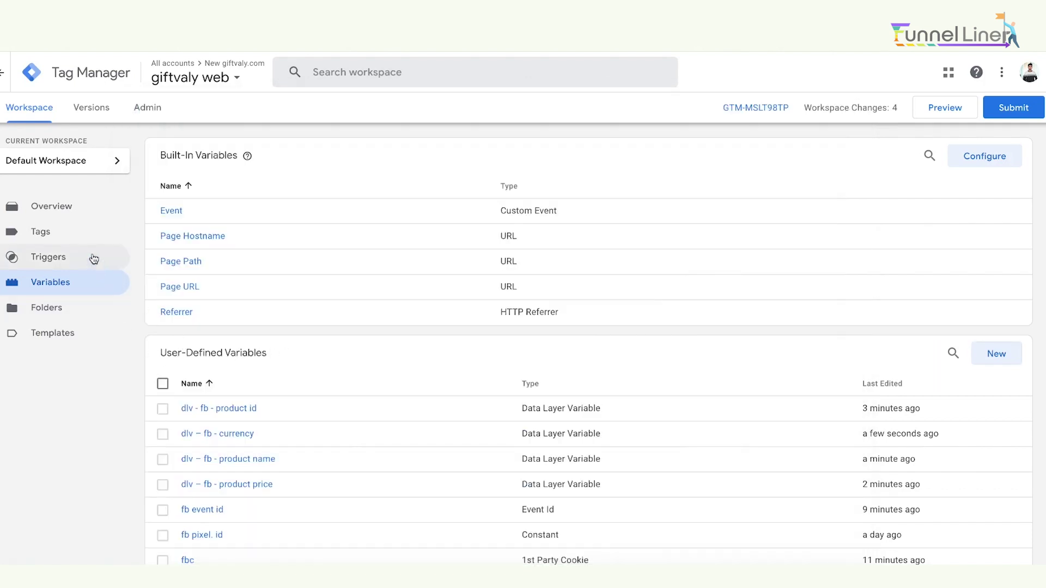
click(90, 235)
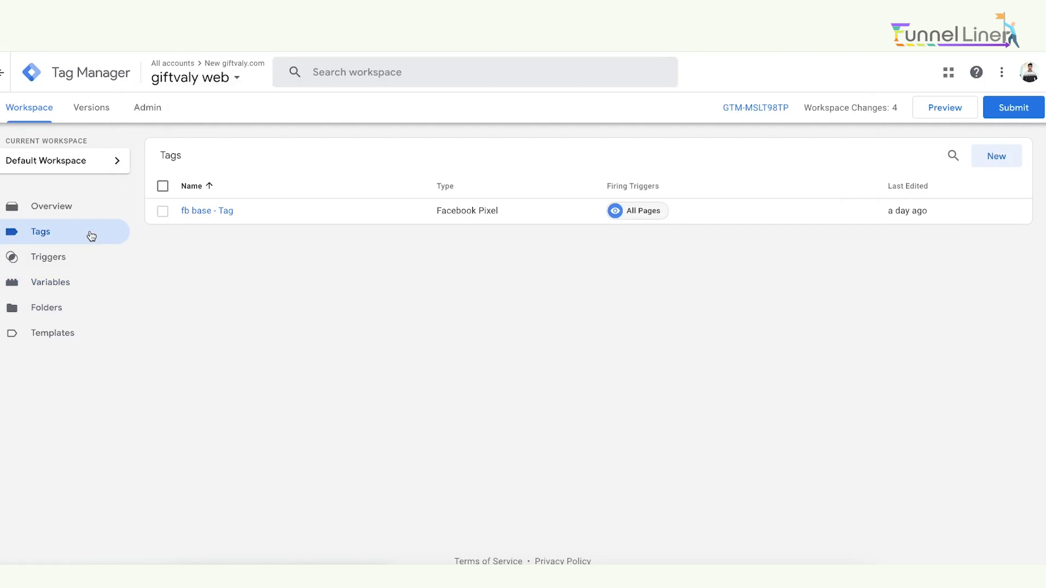
click(213, 213)
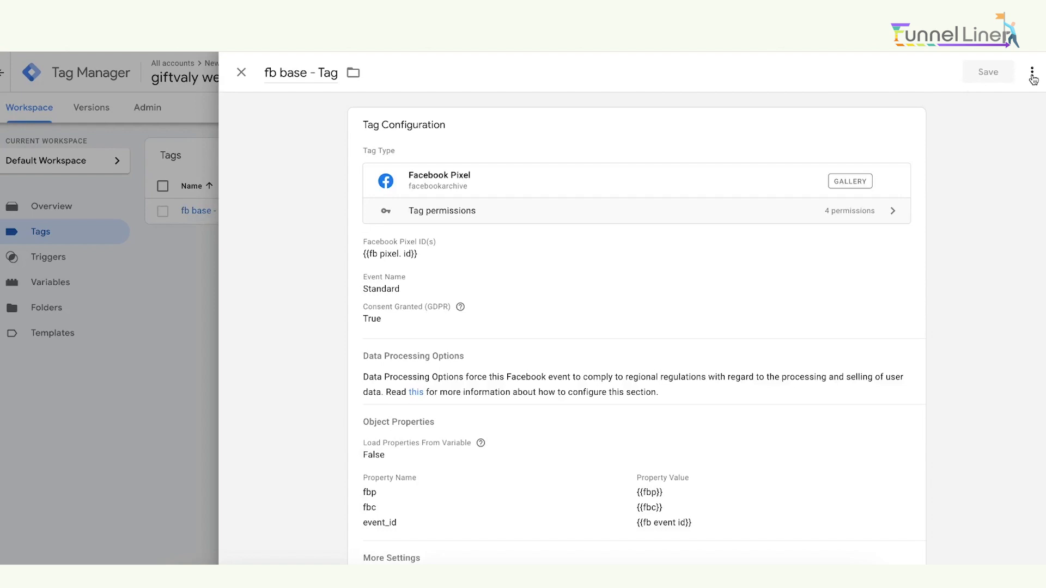
click(1032, 73)
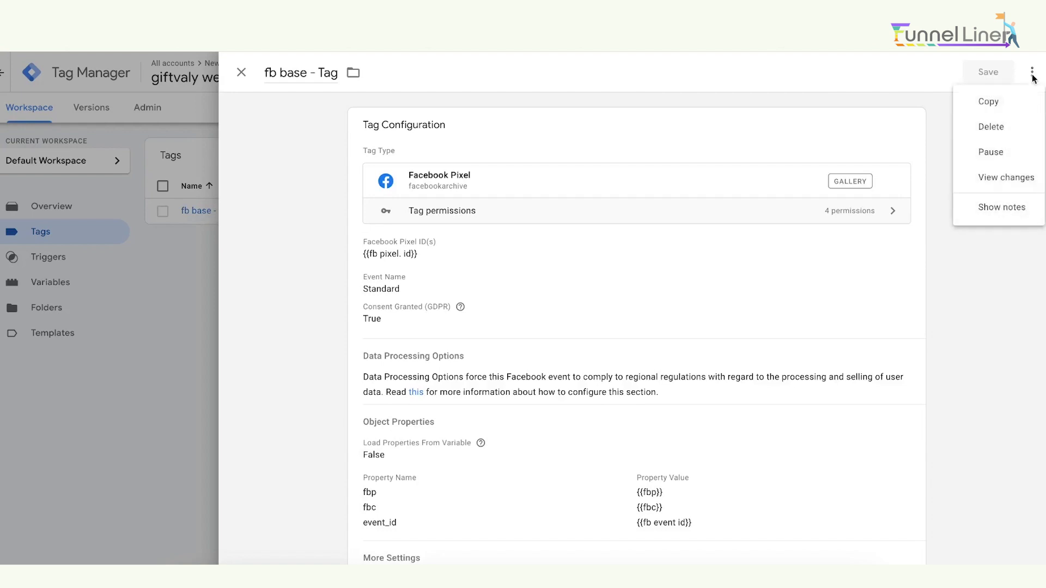
click(980, 104)
click(977, 105)
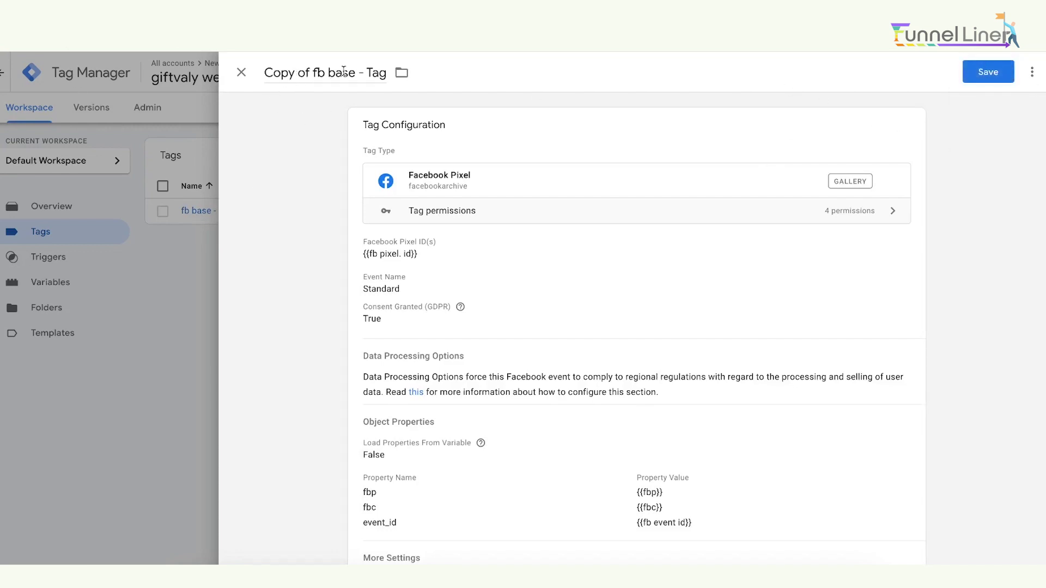
Rename the copied tag "fb -view content - Tag" and keep its unsaved changes open
click(312, 72)
key(BackSpace)
key(BackSpace)
key(BackSpace)
key(BackSpace)
key(BackSpace)
key(BackSpace)
key(BackSpace)
key(BackSpace)
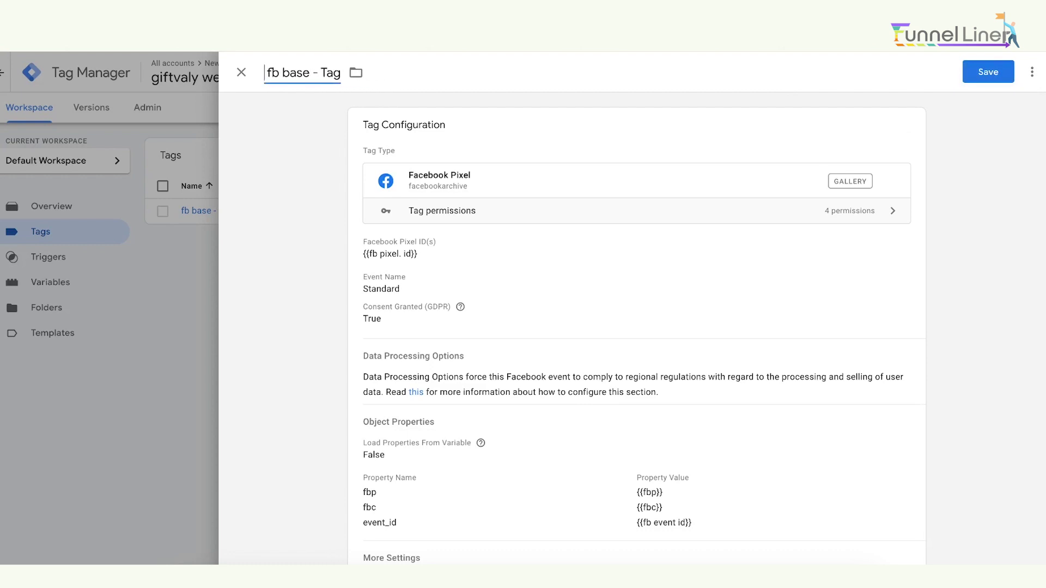
key(BackSpace)
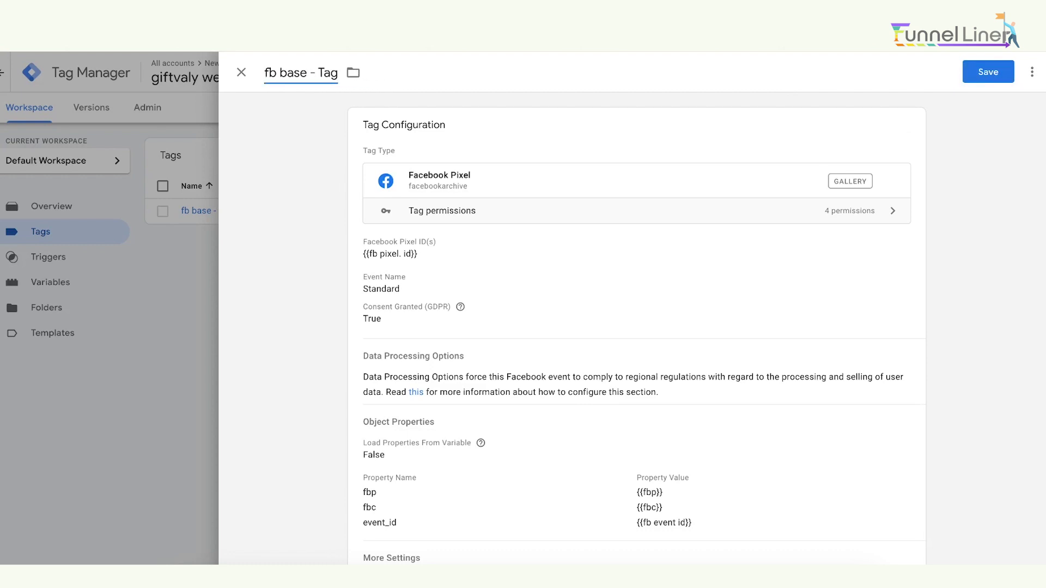
double_click(290, 72)
text(view)
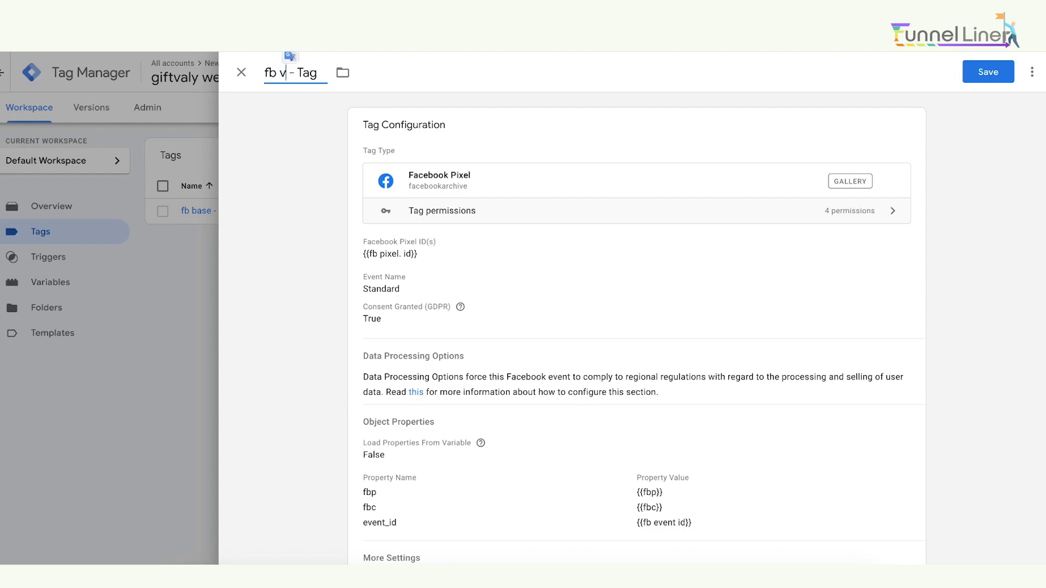
text( conten)
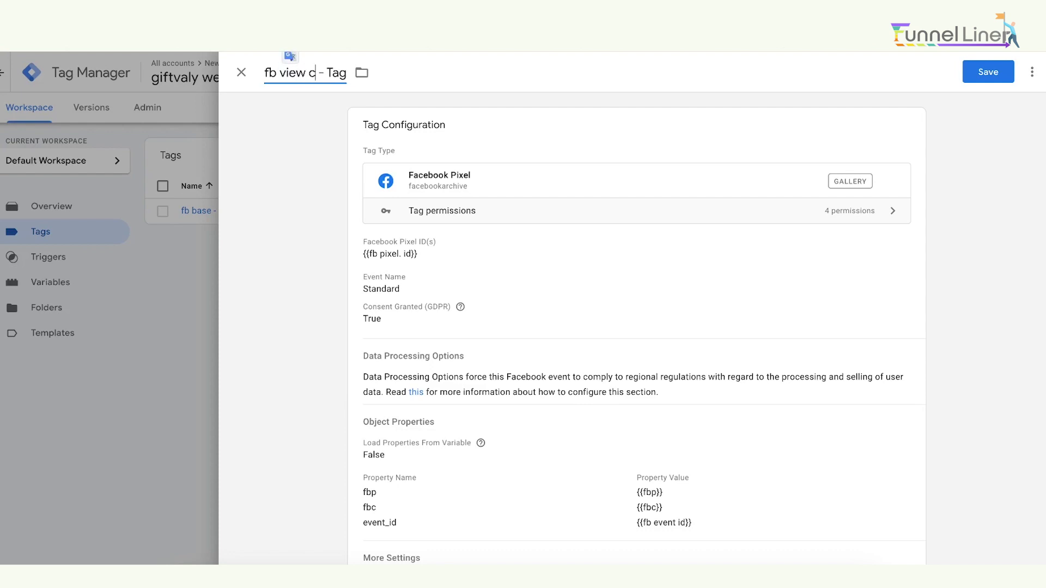
text(t)
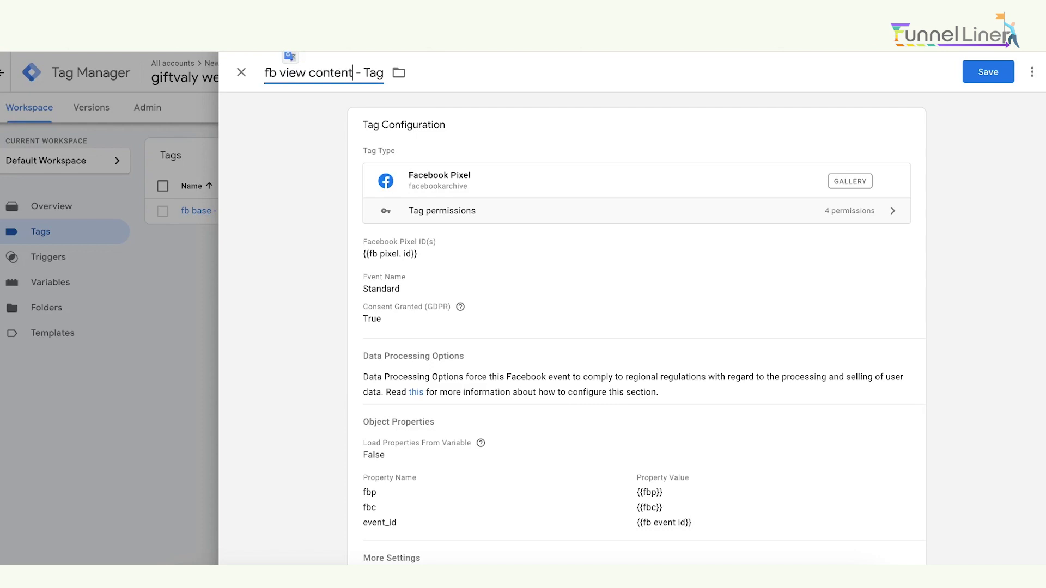
click(279, 72)
text(-)
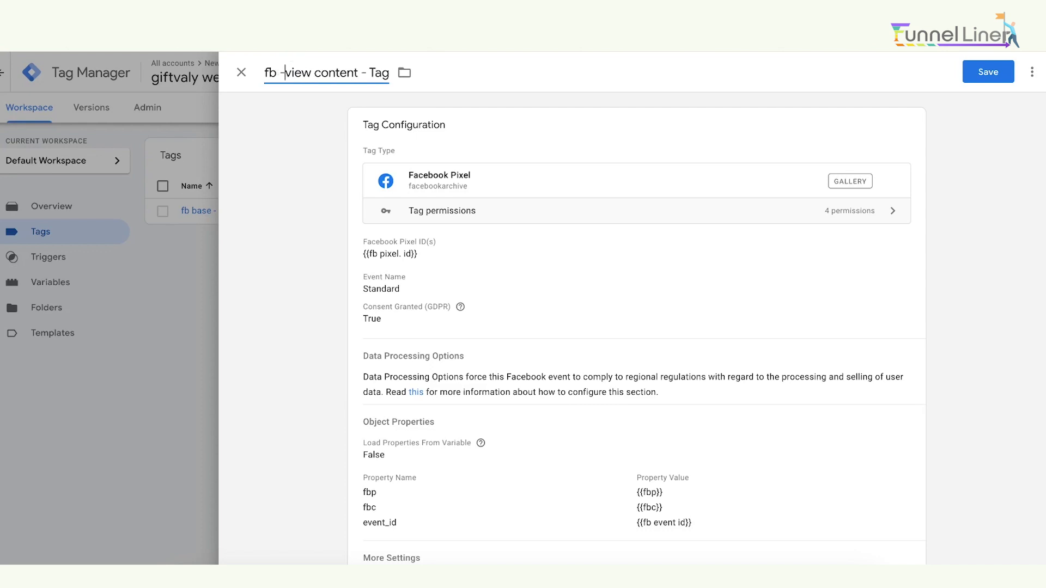
click(199, 214)
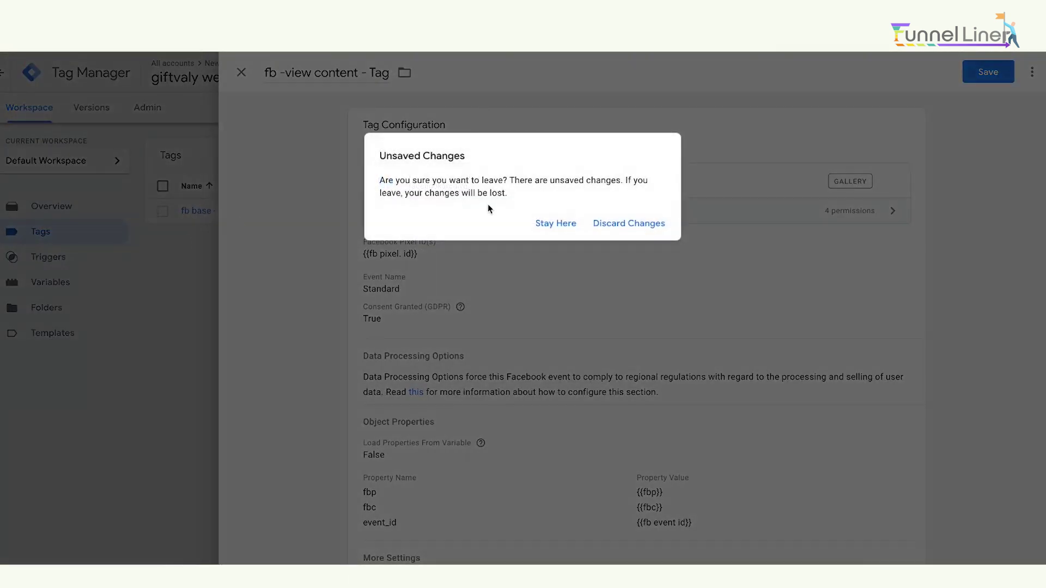
click(545, 223)
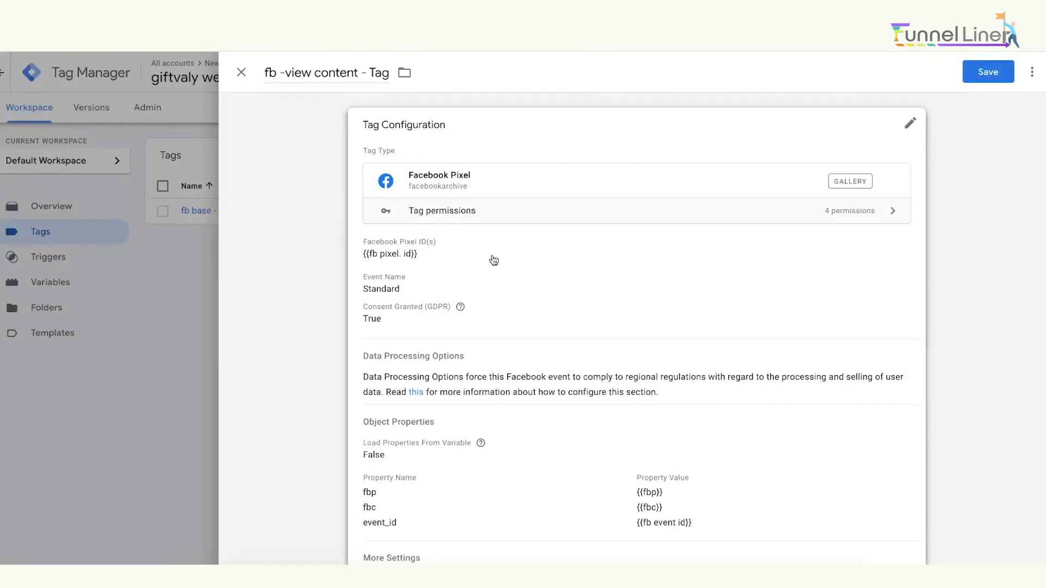
Edit the tag configuration and set the standard Event Name to ViewContent
click(494, 260)
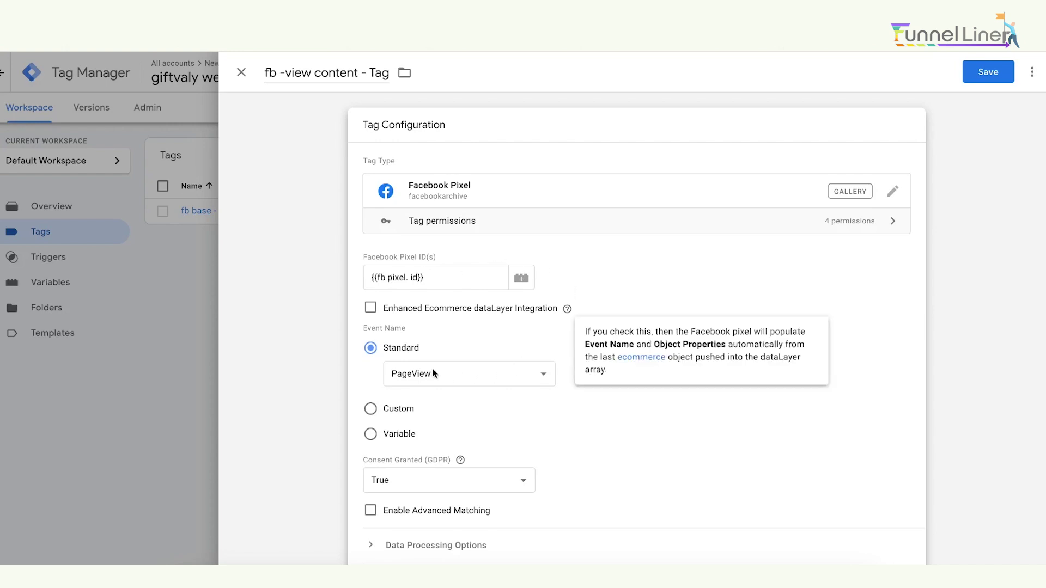
click(453, 375)
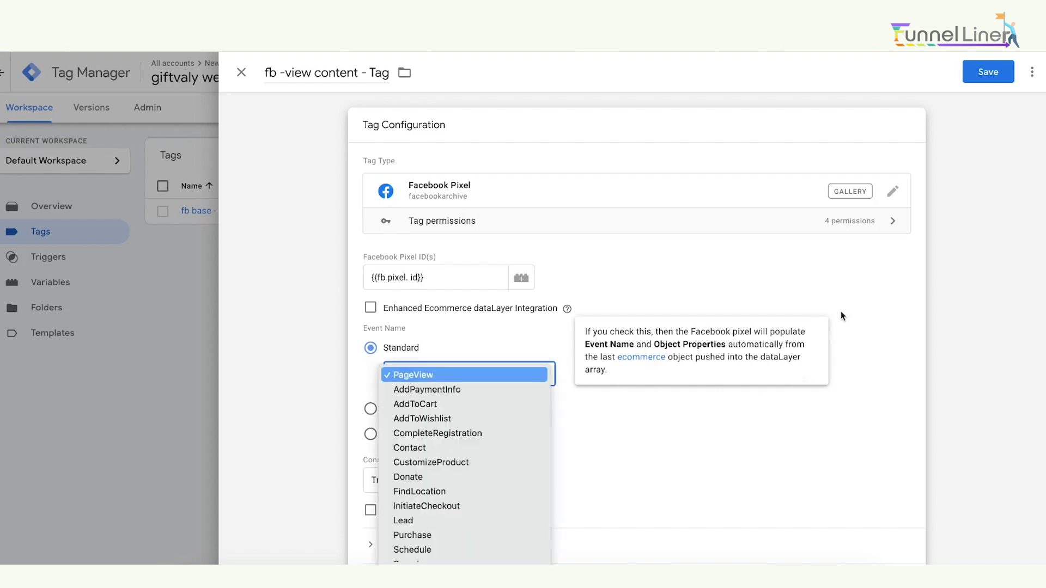
key(Down)
key(Down)
key(Down)
key(Down)
key(Down)
key(Escape)
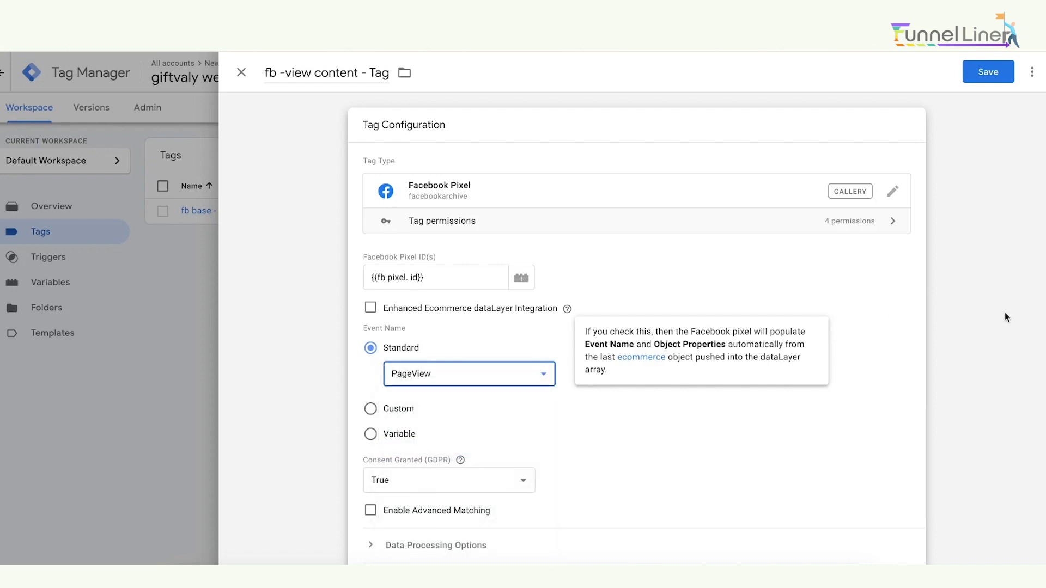
key(space)
key(Down)
key(Down)
key(Escape)
key(space)
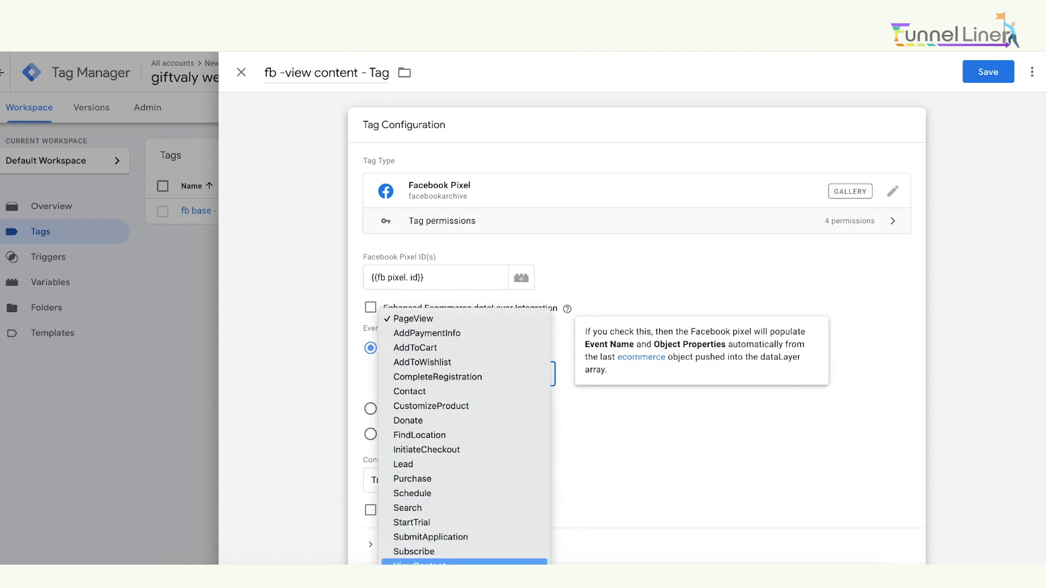
click(465, 564)
click(587, 420)
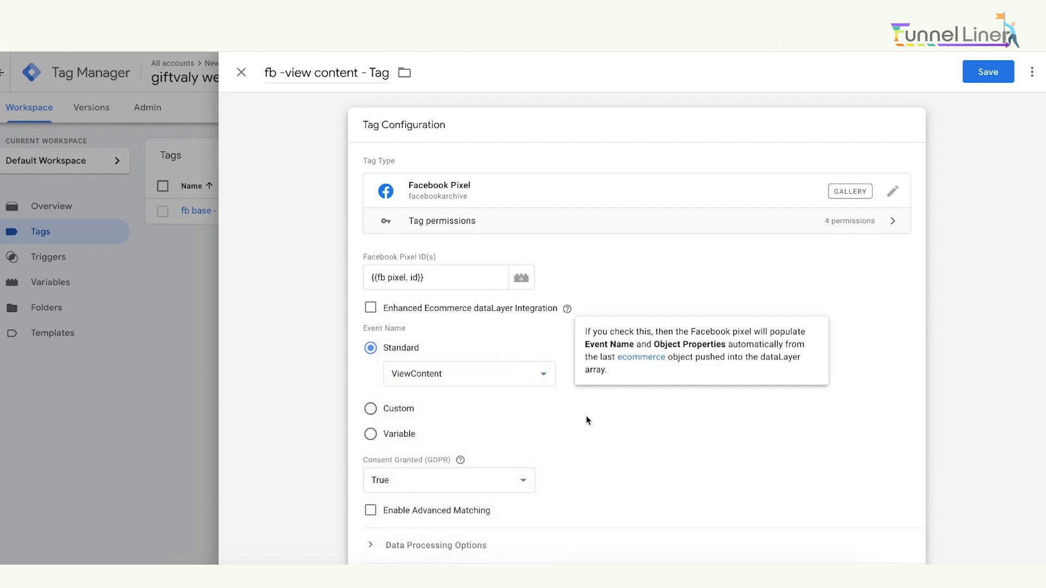
key(Down)
key(Up)
key(Up)
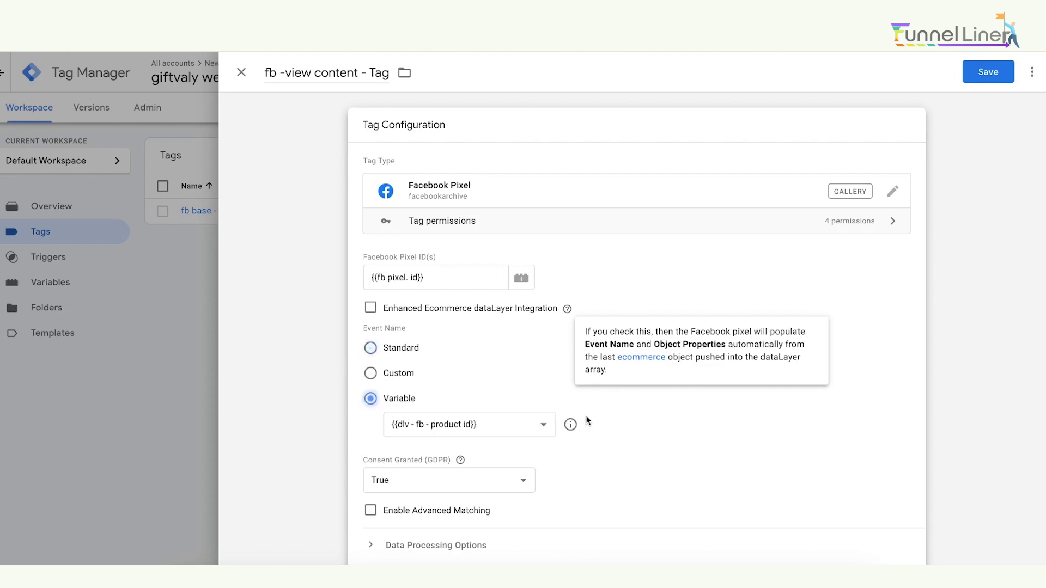
key(Up)
key(Up)
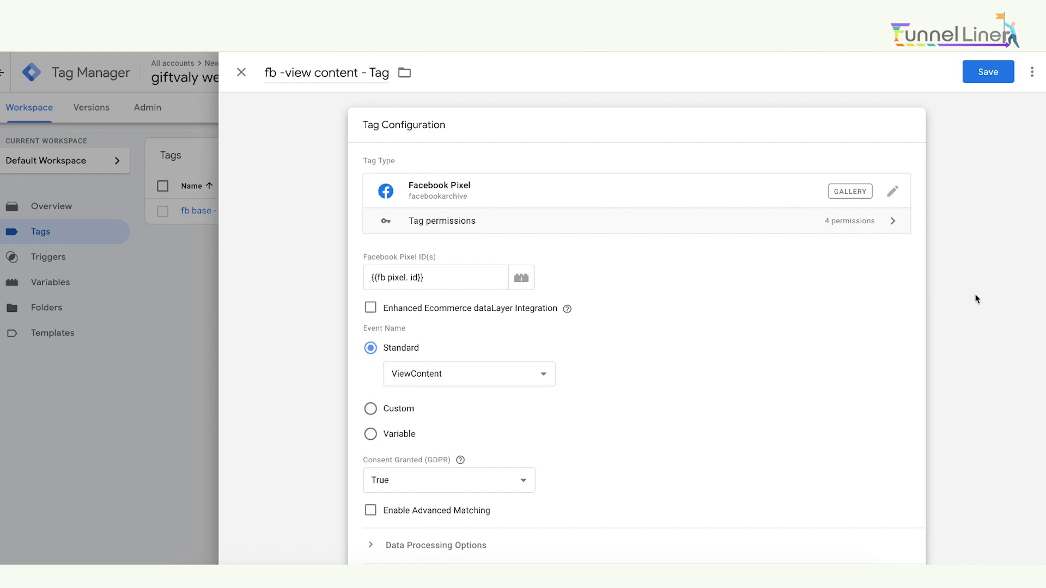
Expand Object Properties and add five empty property rows below event_id
scroll(976, 298, down, 1)
scroll(975, 298, down, 4)
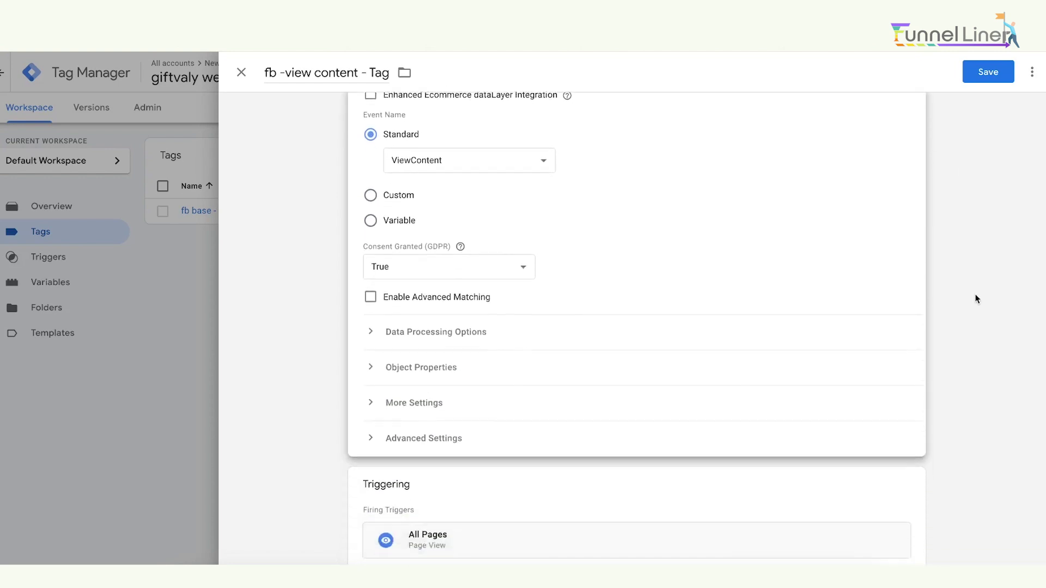
click(429, 365)
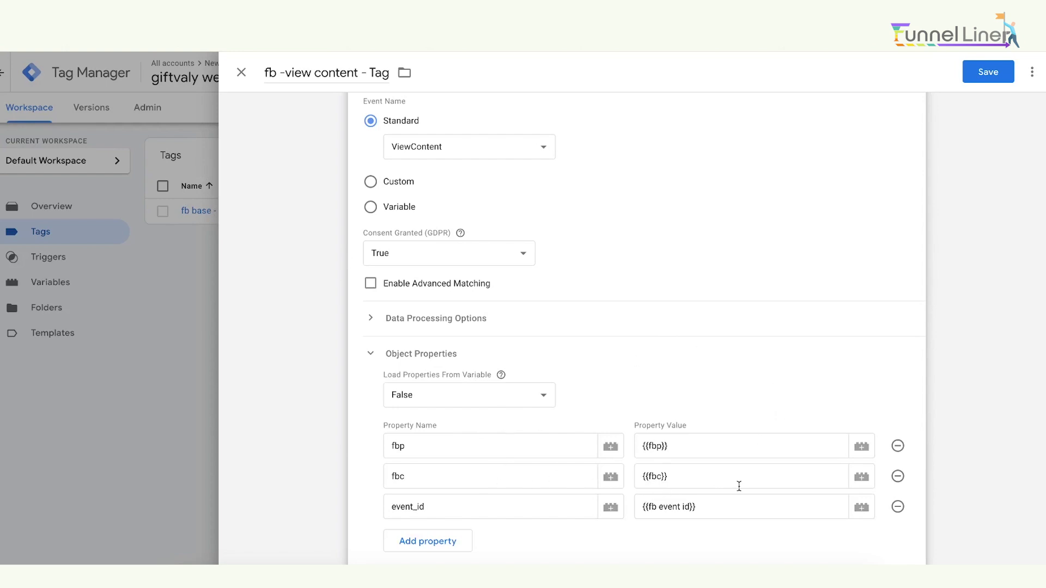
scroll(739, 486, down, 3)
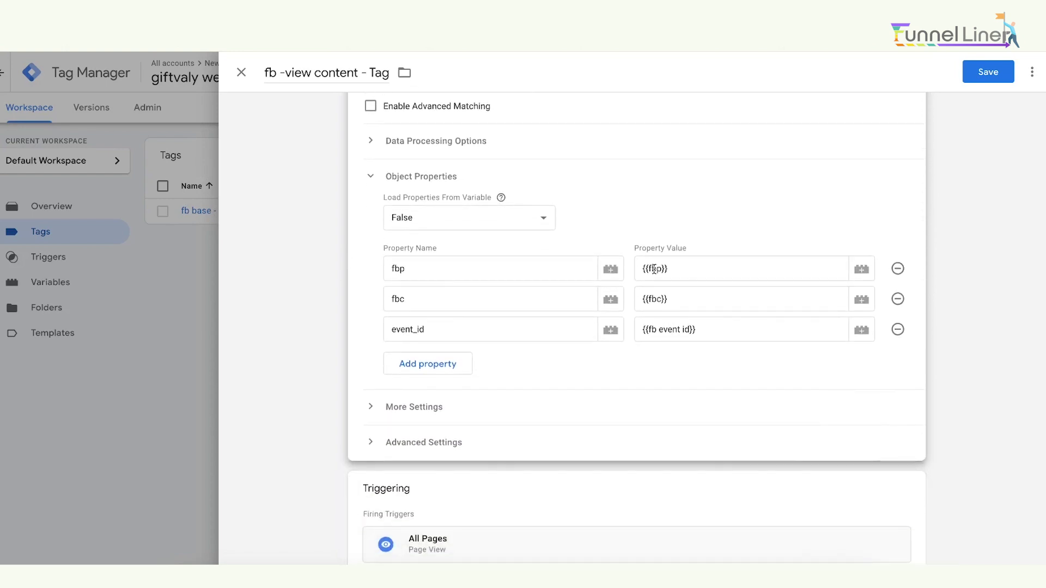
click(429, 365)
click(434, 394)
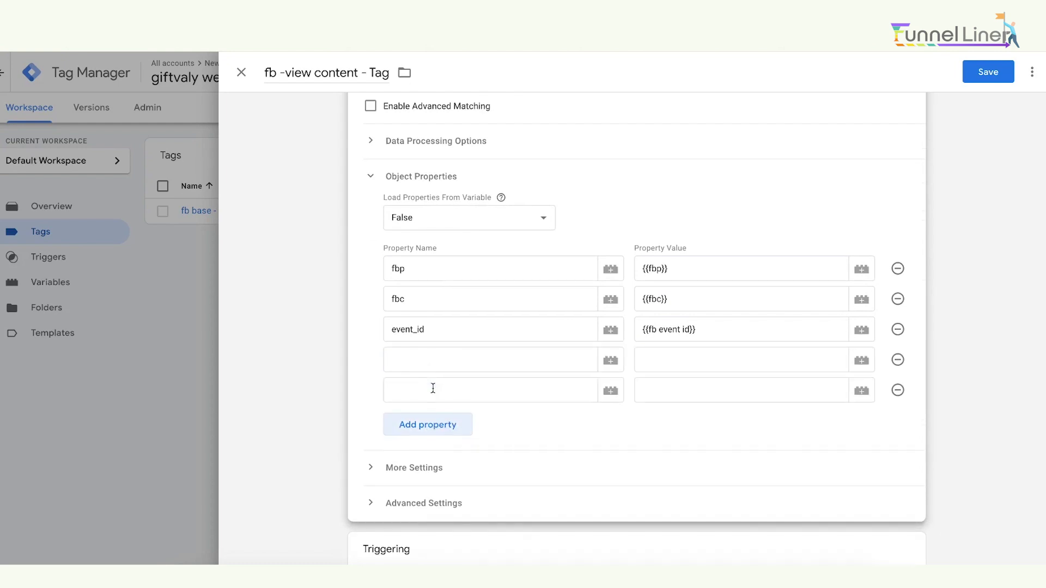
click(432, 424)
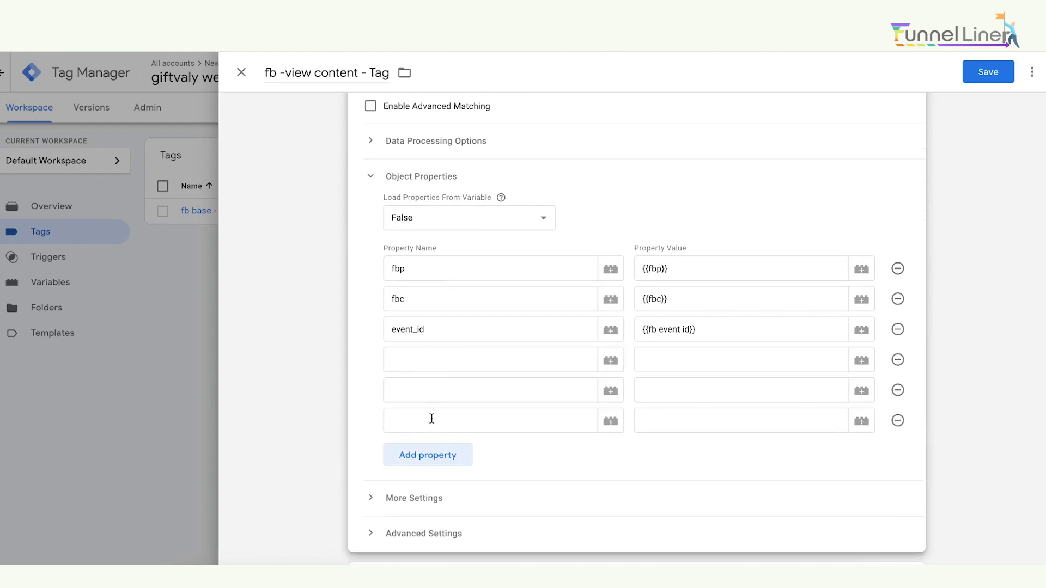
click(439, 464)
click(440, 487)
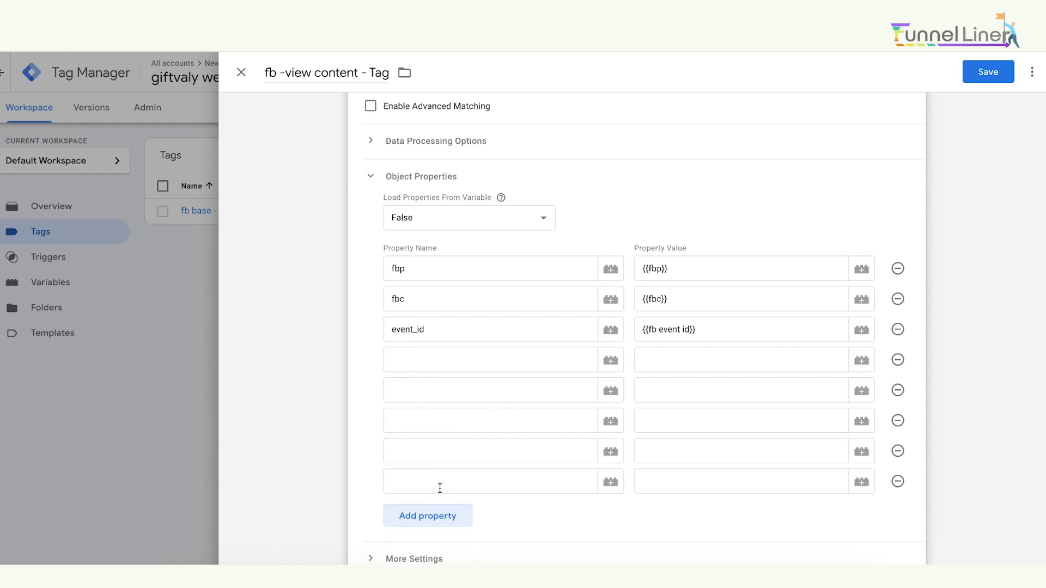
Copy content_type from the Word notes into the first empty Property Name of the tag
click(741, 563)
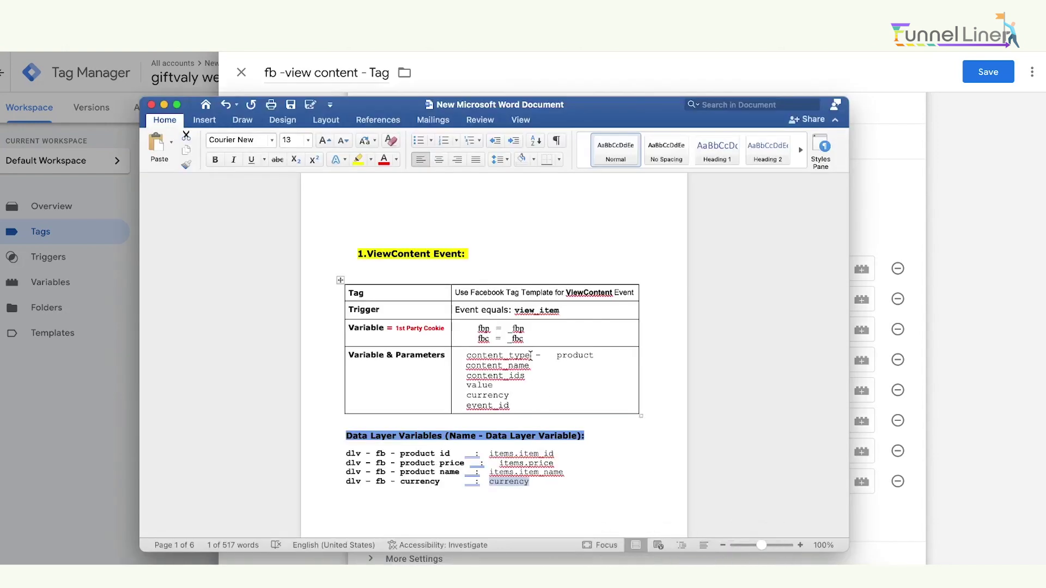
drag(530, 355, 474, 358)
key(ctrl+c)
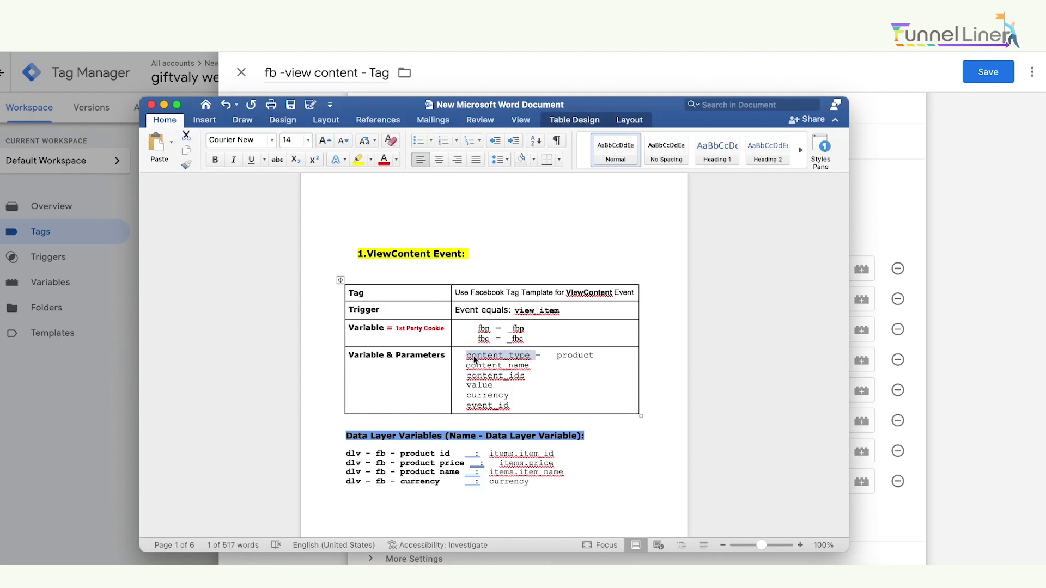
click(863, 247)
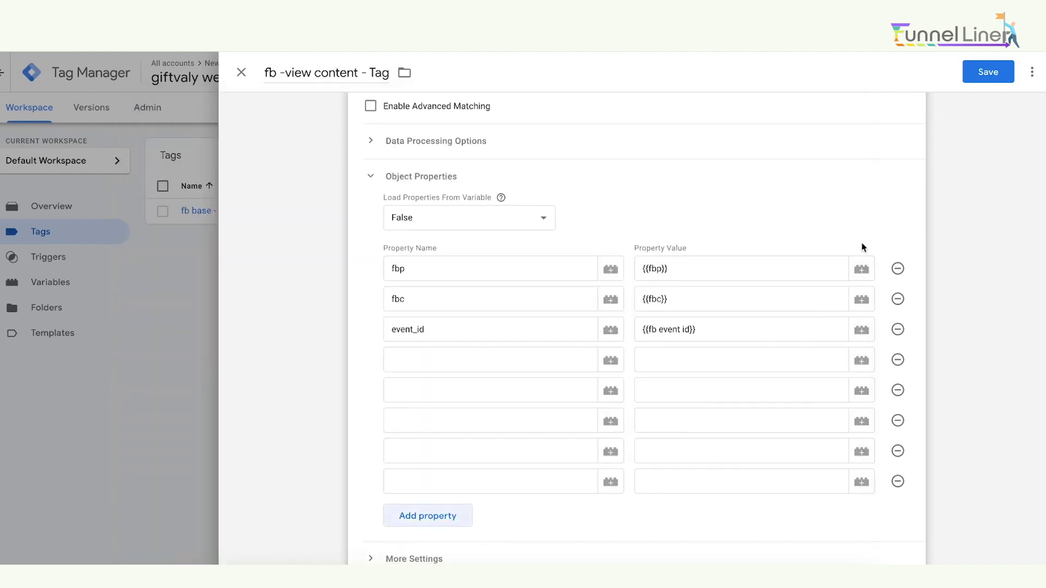
click(458, 364)
key(ctrl+v)
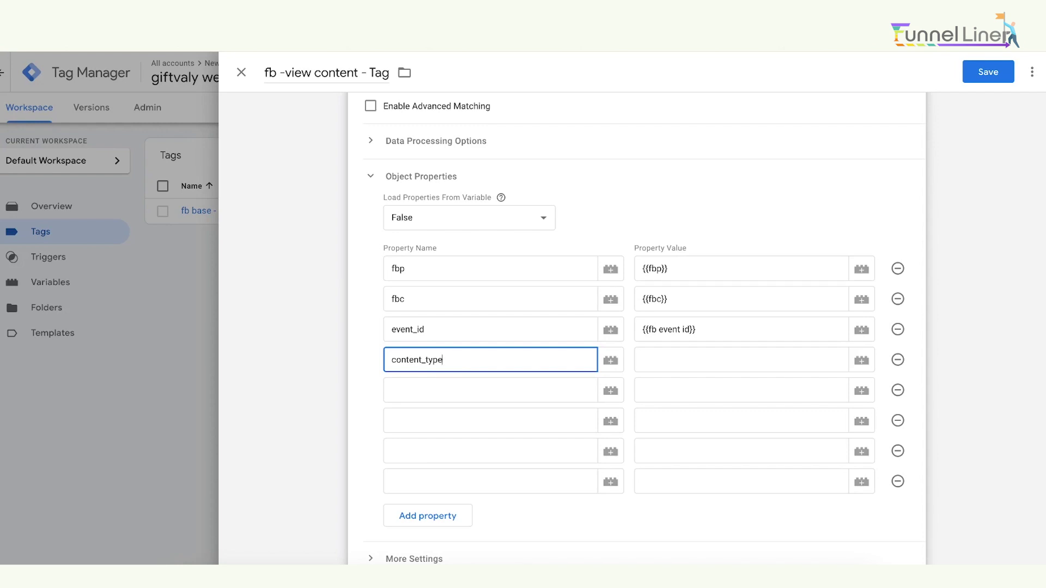
Copy content_name from the Word notes into the Property Name below content_type
click(427, 406)
click(425, 395)
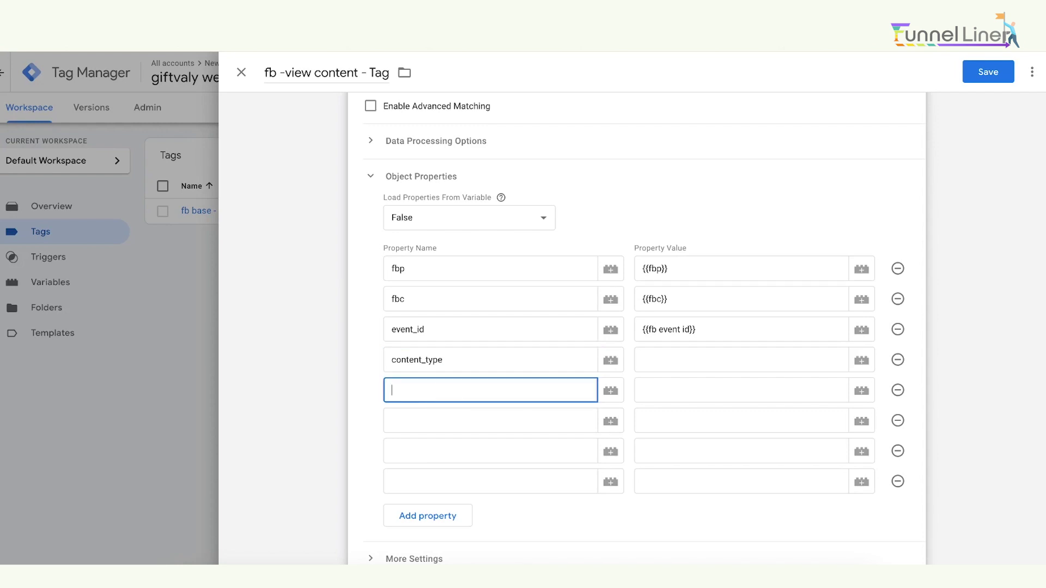
click(736, 561)
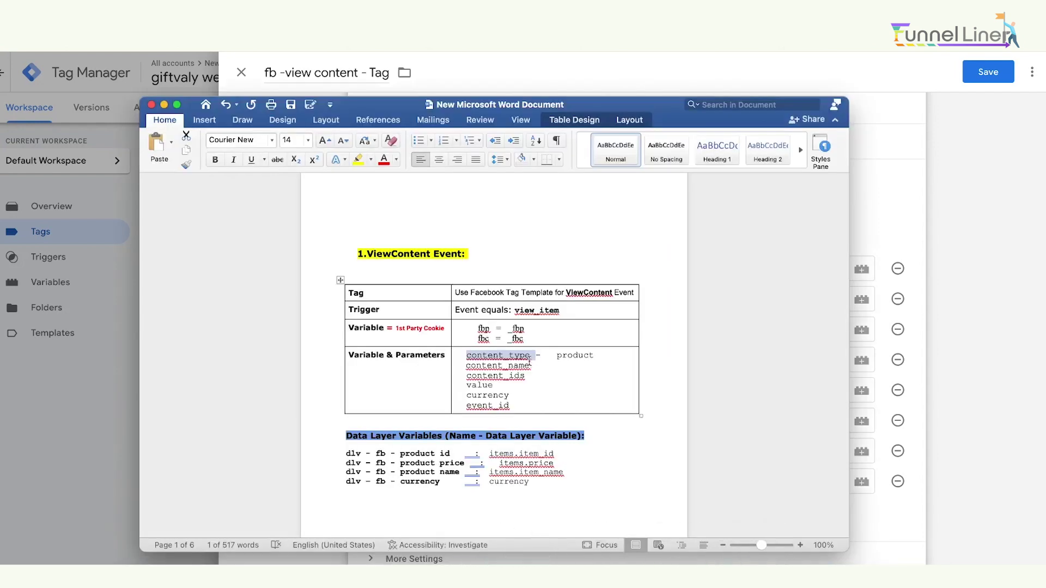
click(527, 364)
double_click(486, 366)
key(ctrl+c)
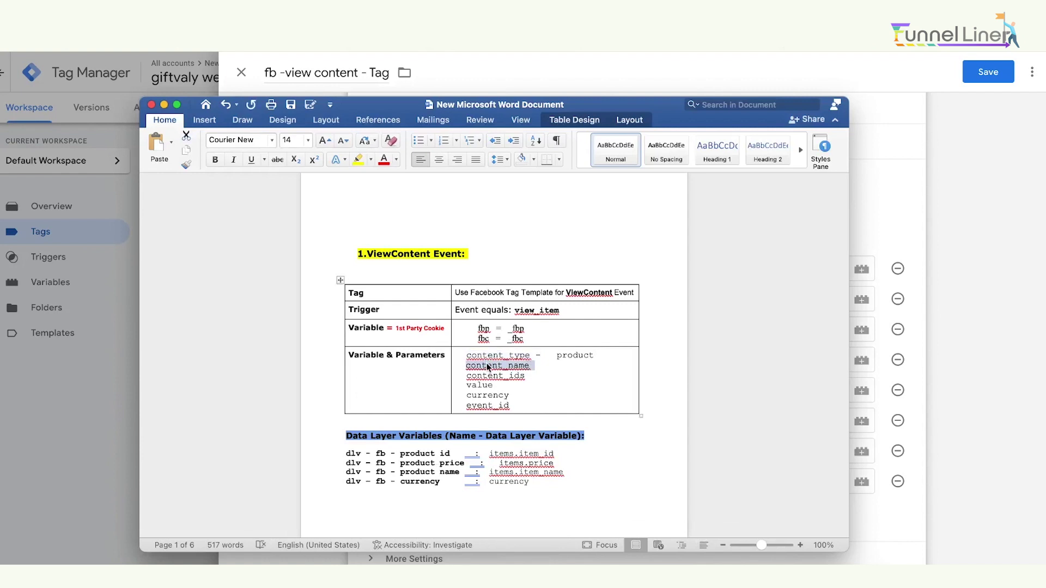
click(864, 186)
key(ctrl+v)
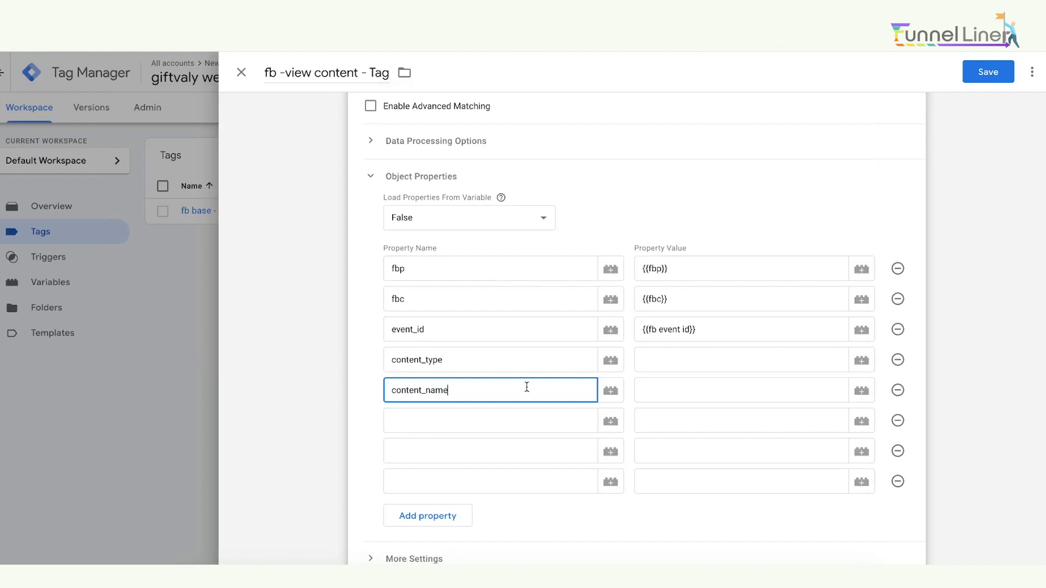
Copy content_ids from the Word notes into the Property Name below content_name
click(456, 427)
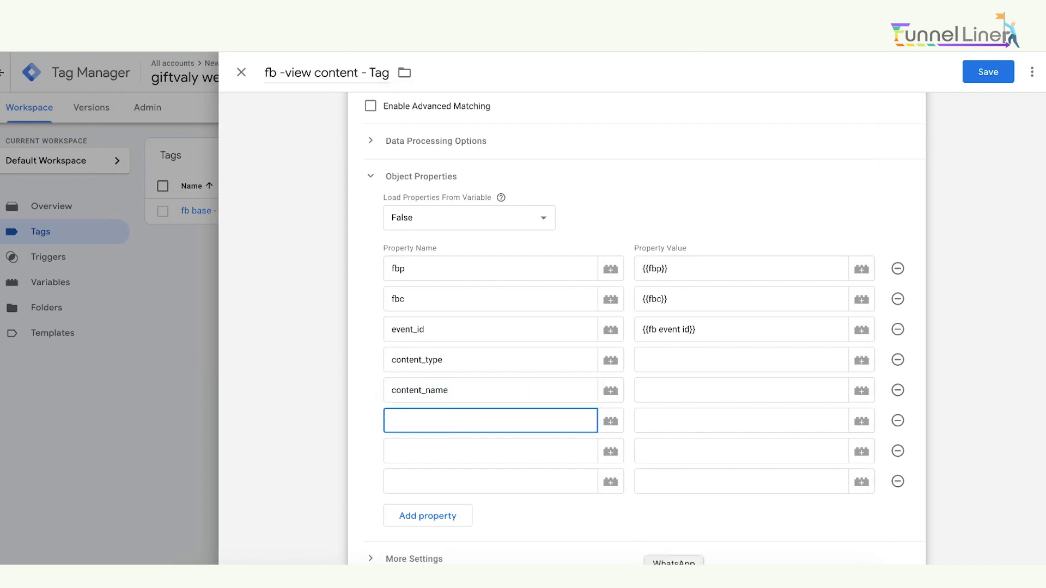
click(742, 564)
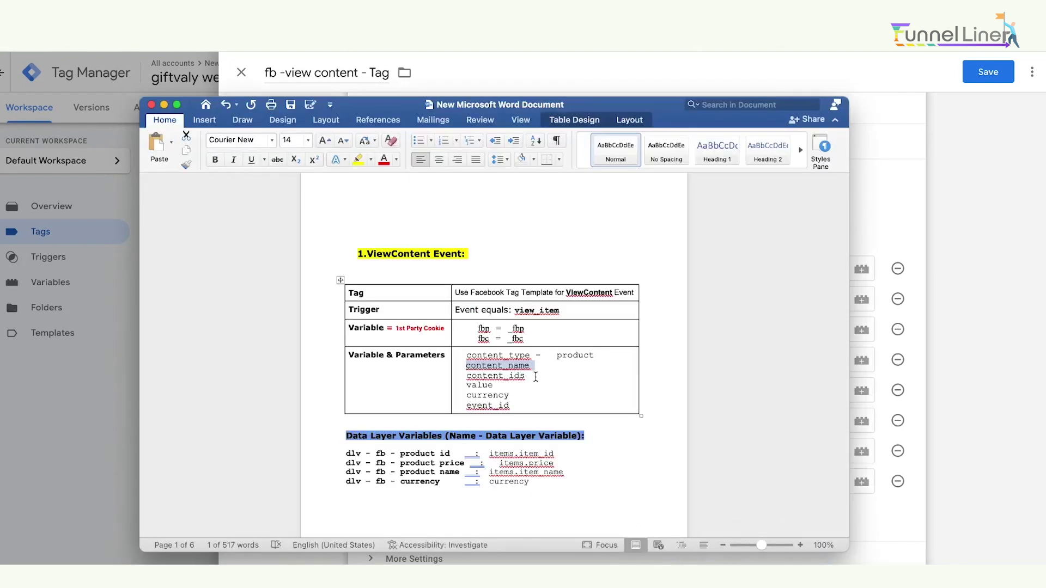
click(524, 376)
drag(524, 376, 485, 377)
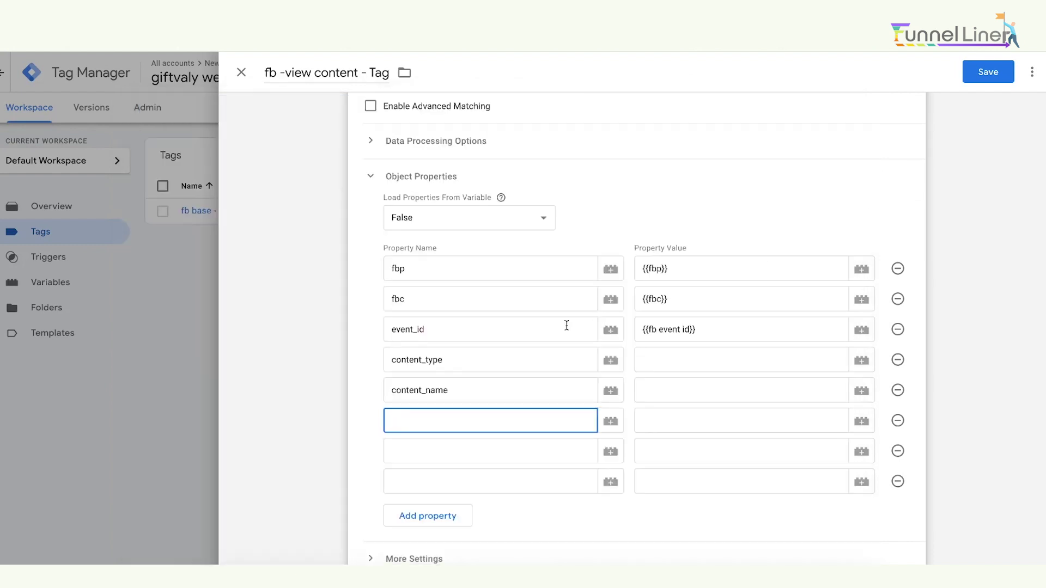
text(content_ids)
Copy the parameter name value from the Word notes into the Property Name below content_ids
click(432, 445)
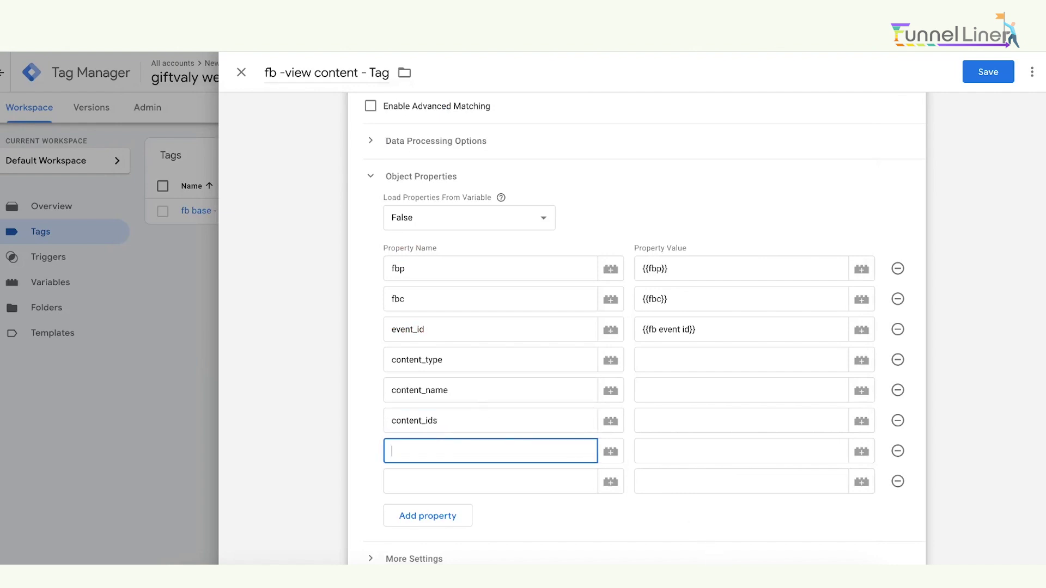
click(745, 564)
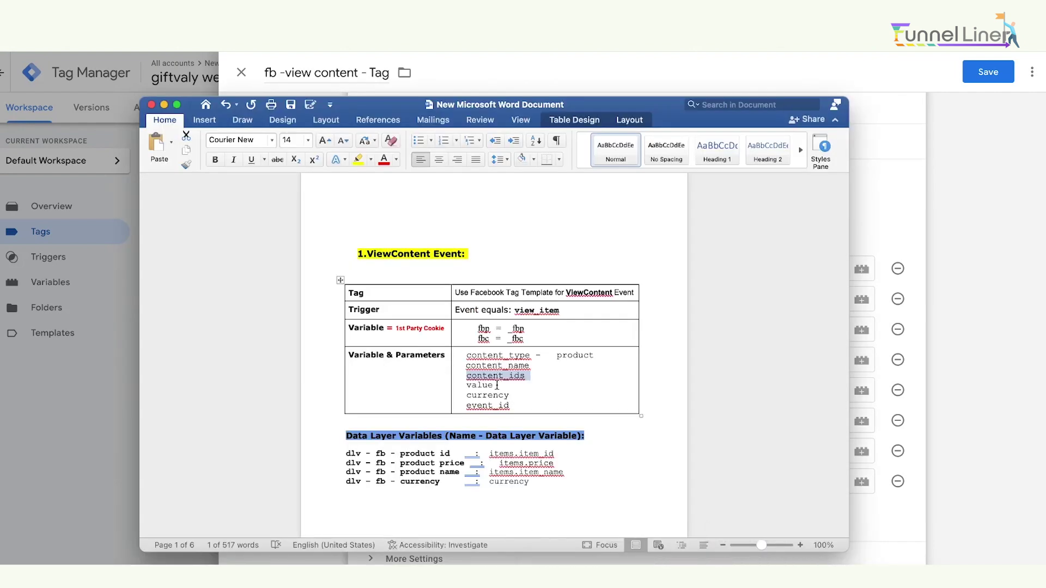
double_click(479, 386)
key(ctrl+c)
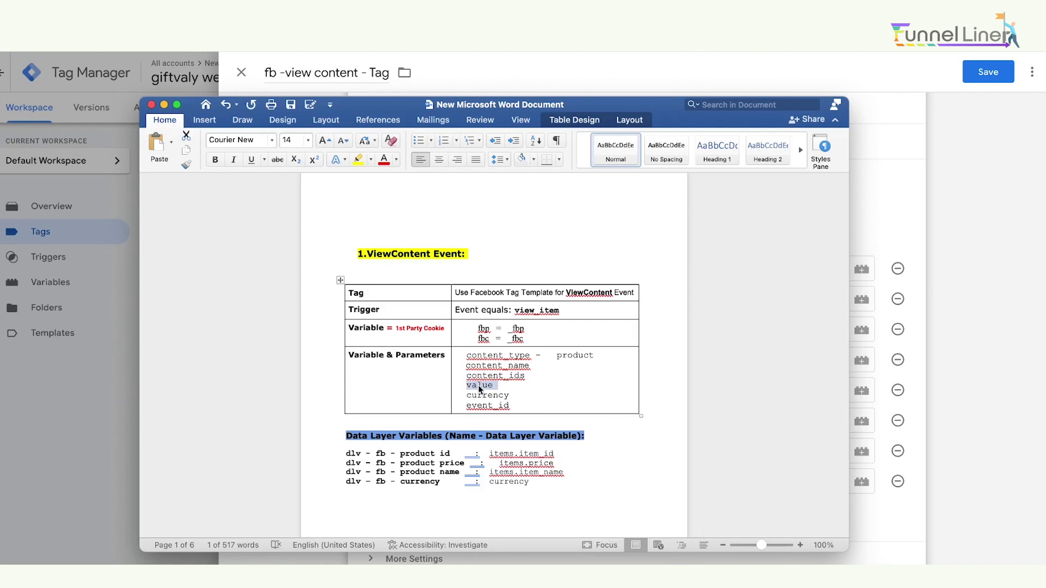
click(931, 202)
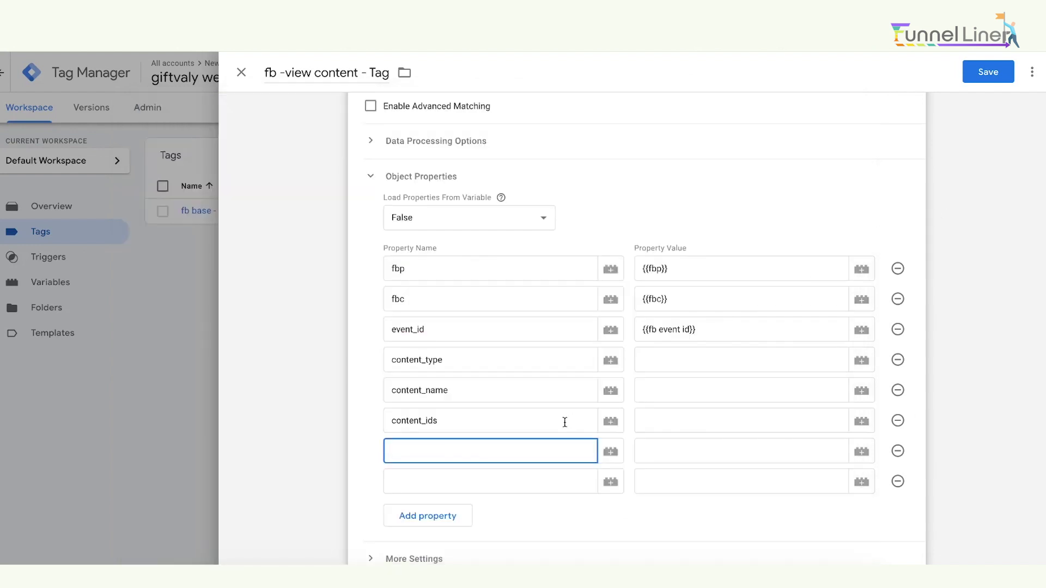
key(ctrl+v)
Copy currency from the Word notes into the last empty Property Name of the tag
click(447, 483)
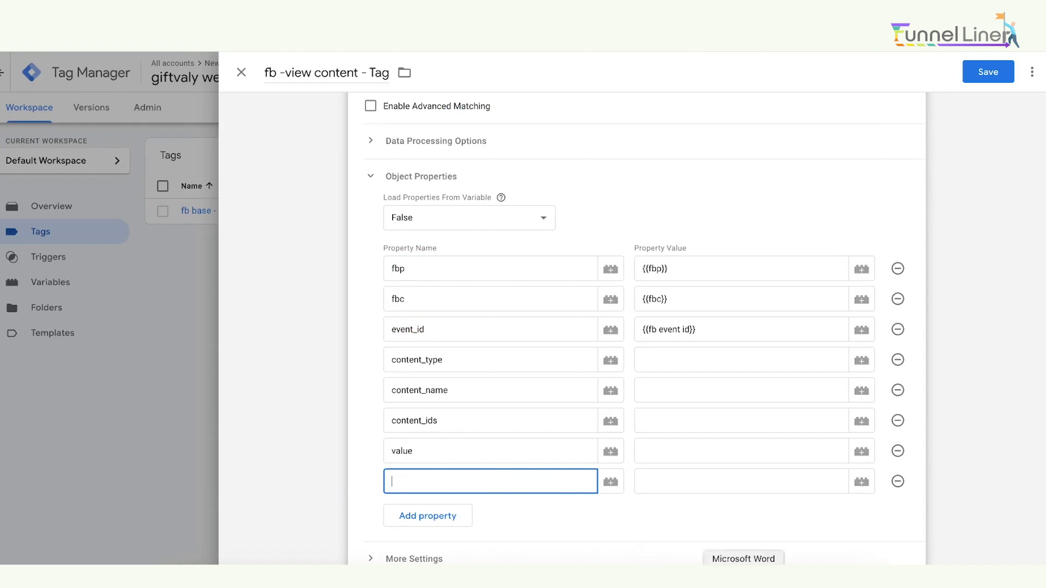
click(741, 567)
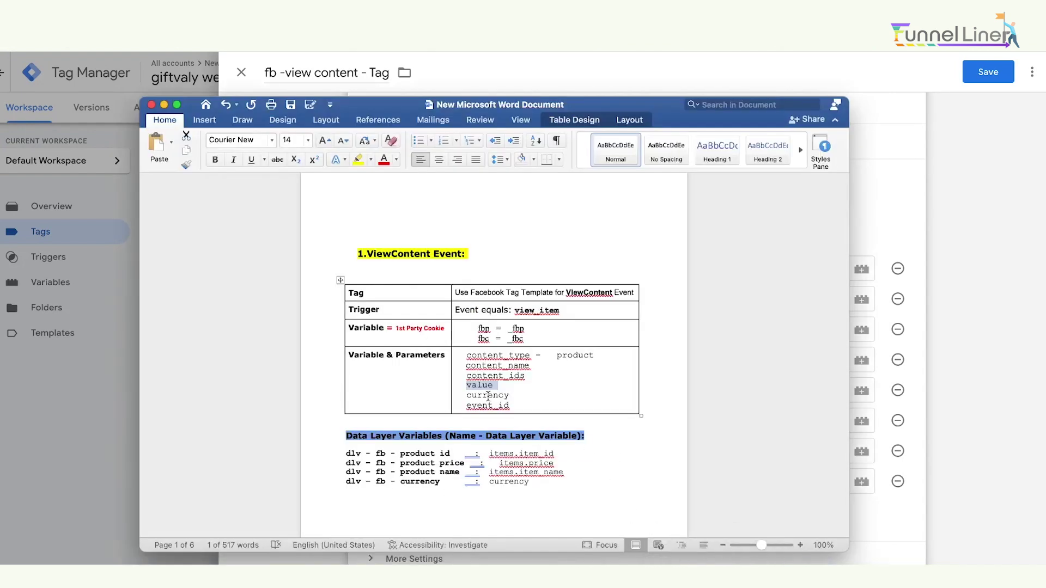
double_click(491, 394)
key(super+c)
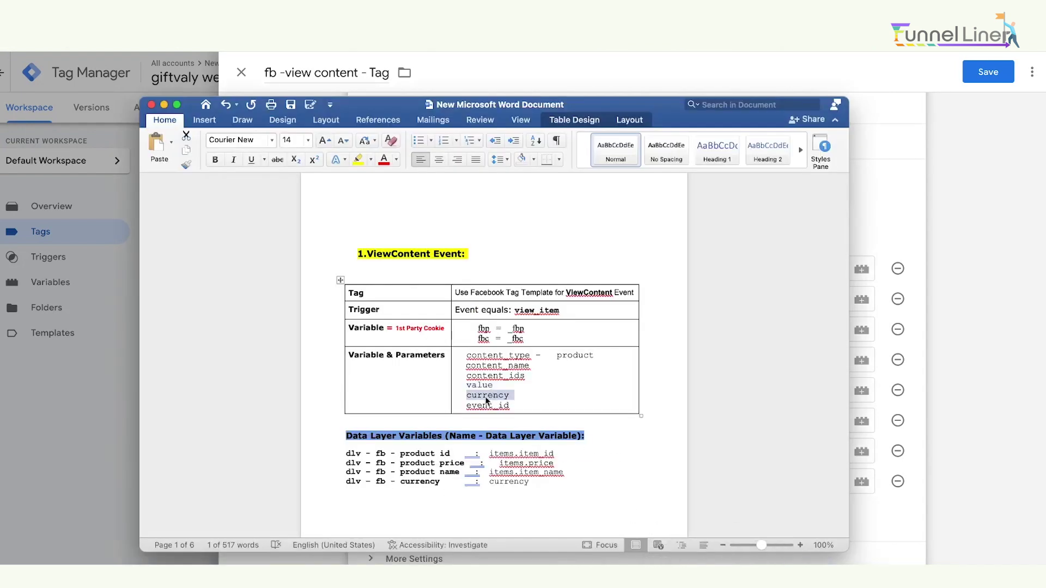
click(911, 192)
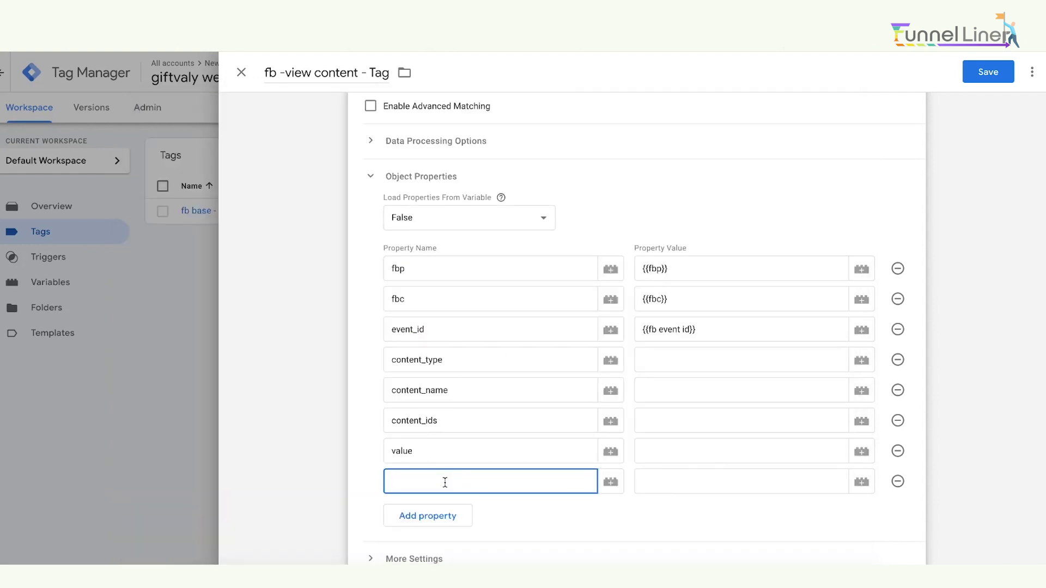
key(super+v)
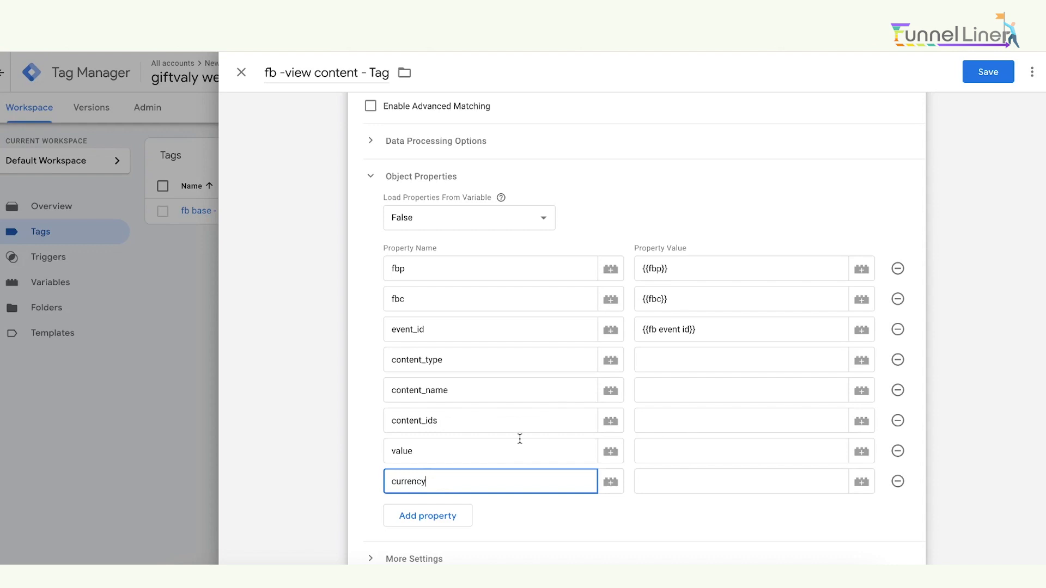
Copy product from the Word notes into the Property Value of content_type
click(486, 366)
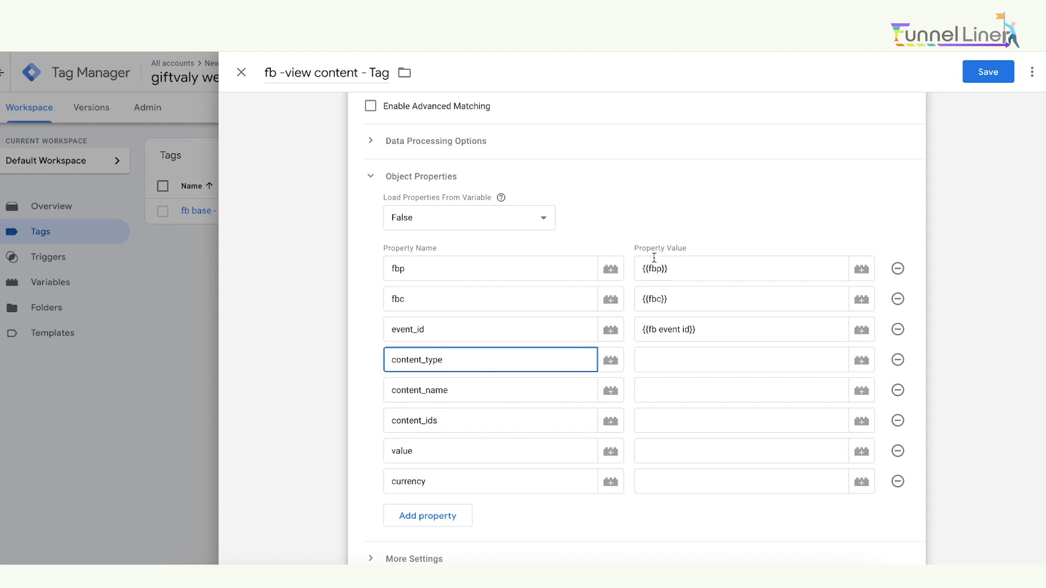
click(672, 353)
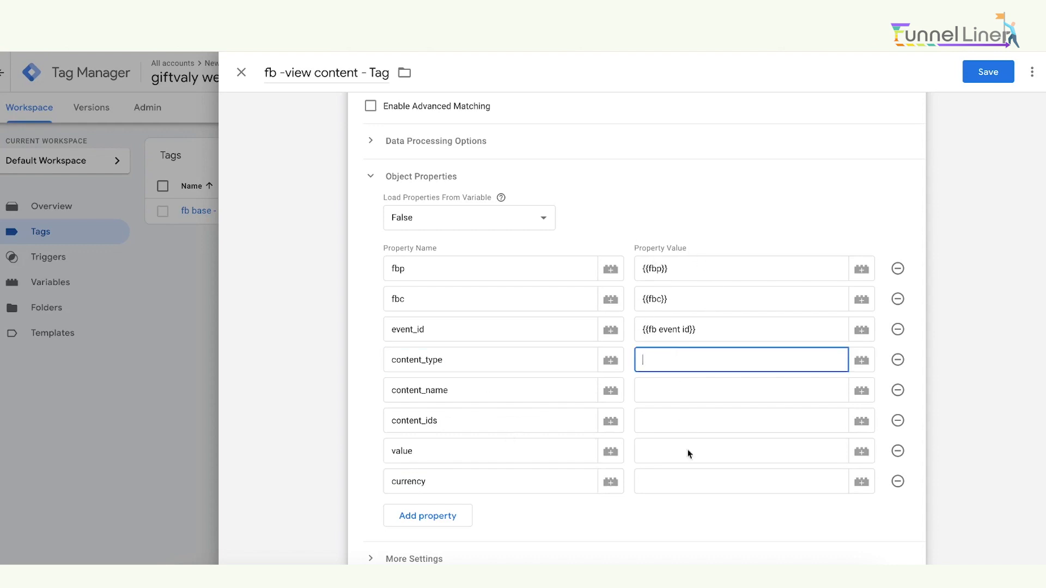
click(737, 561)
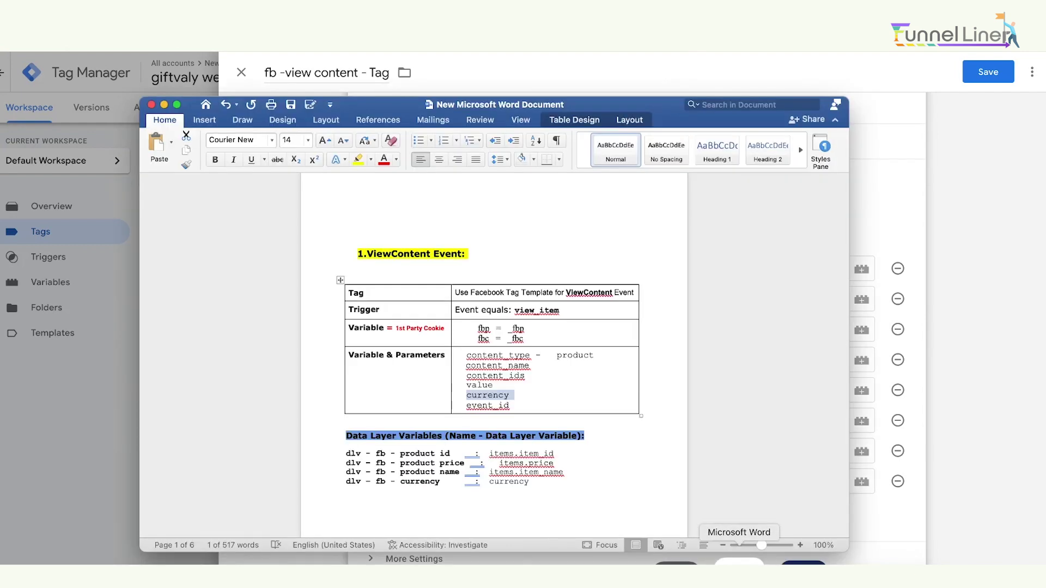
double_click(574, 354)
key(ctrl+c)
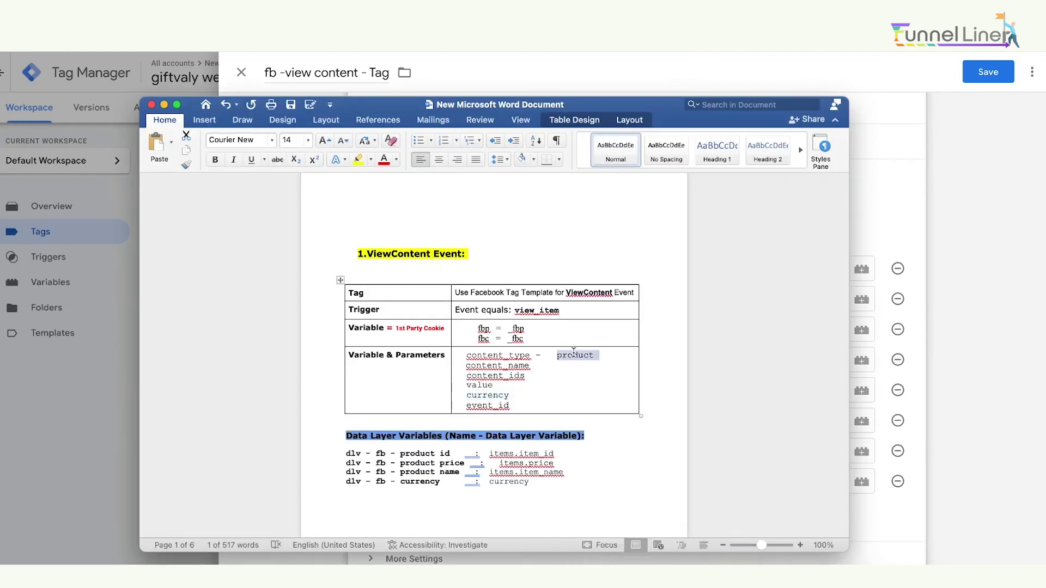
click(875, 166)
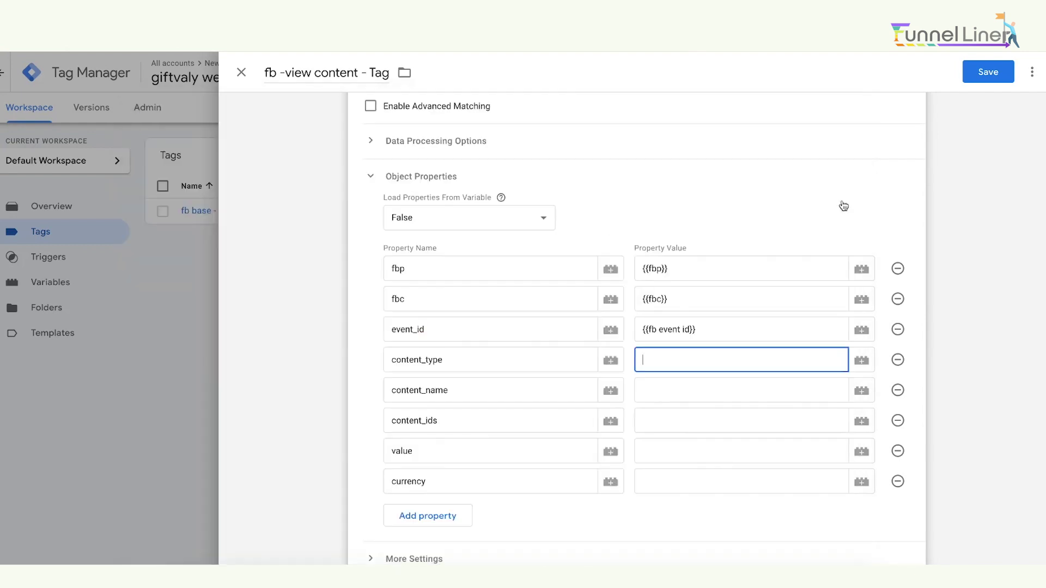
key(ctrl+v)
Assign the variable dlv – fb - product name to content_name and dlv - fb - product id to content_ids
click(657, 384)
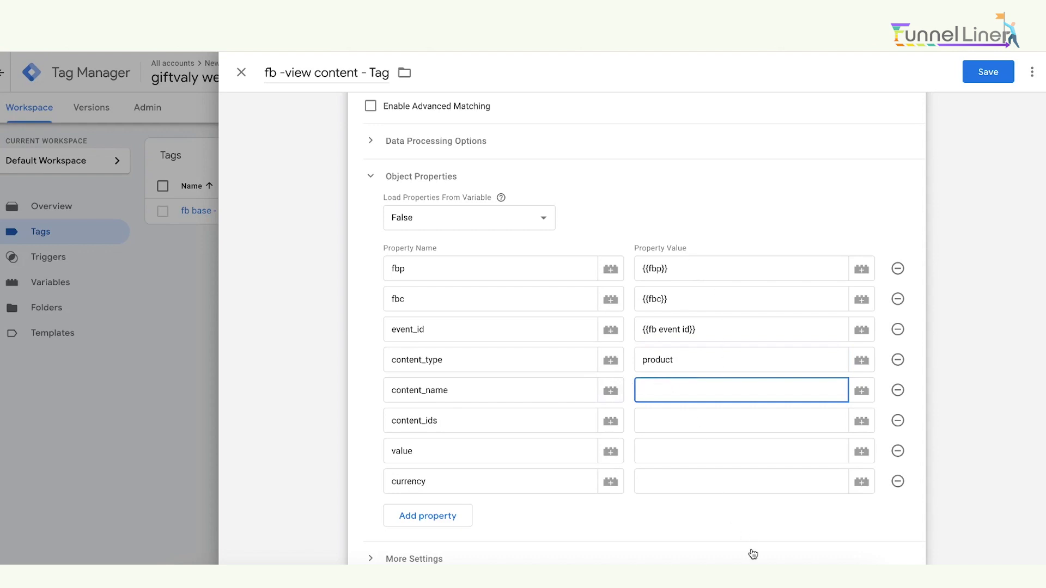
click(739, 562)
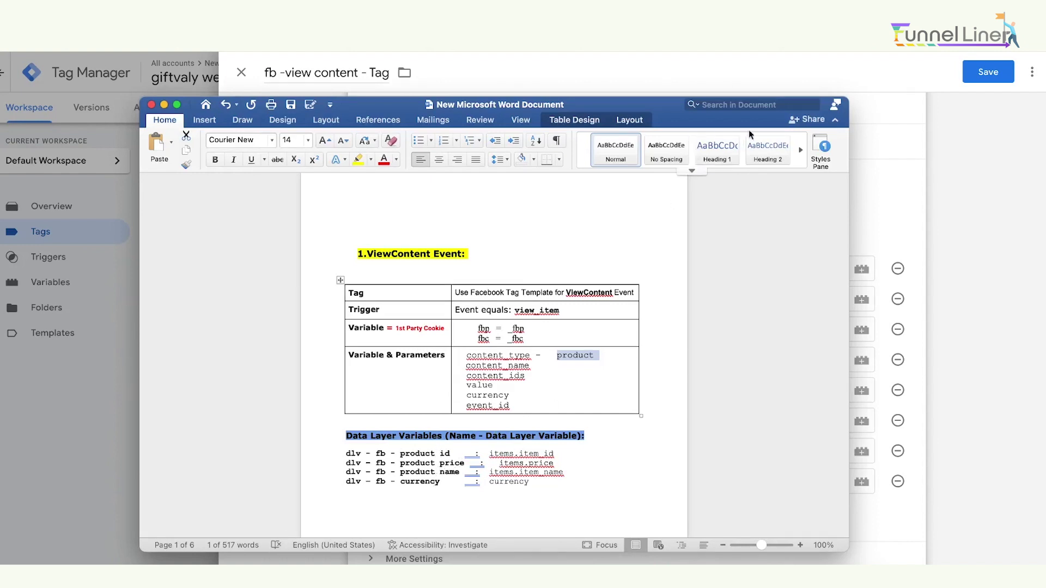
click(881, 172)
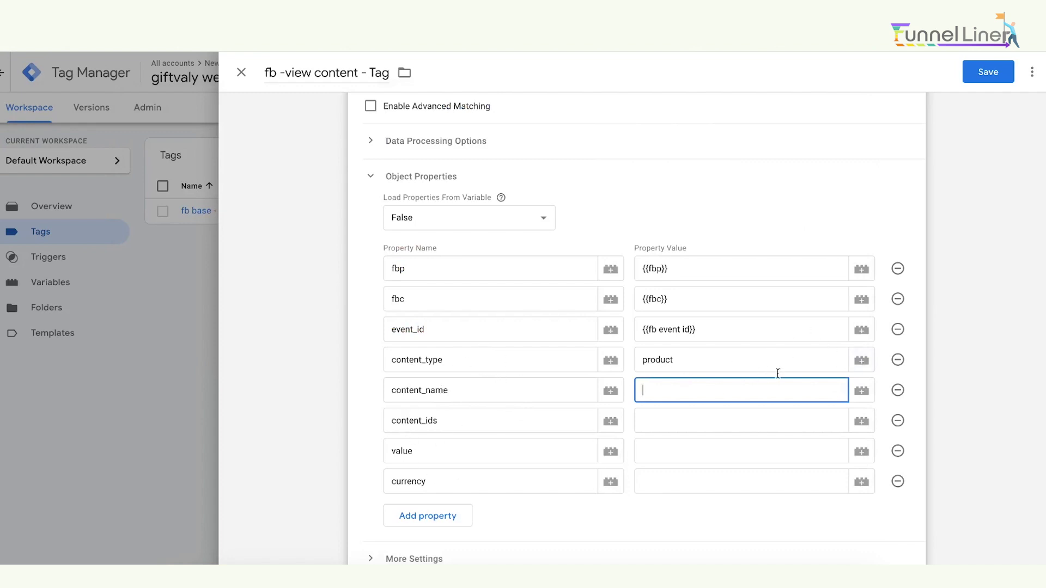
click(863, 390)
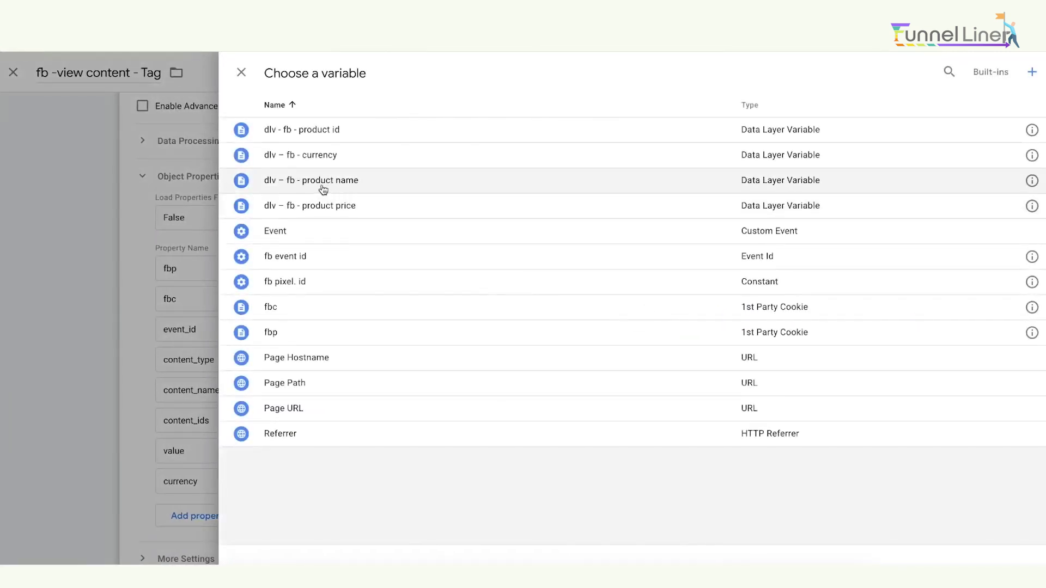
click(327, 180)
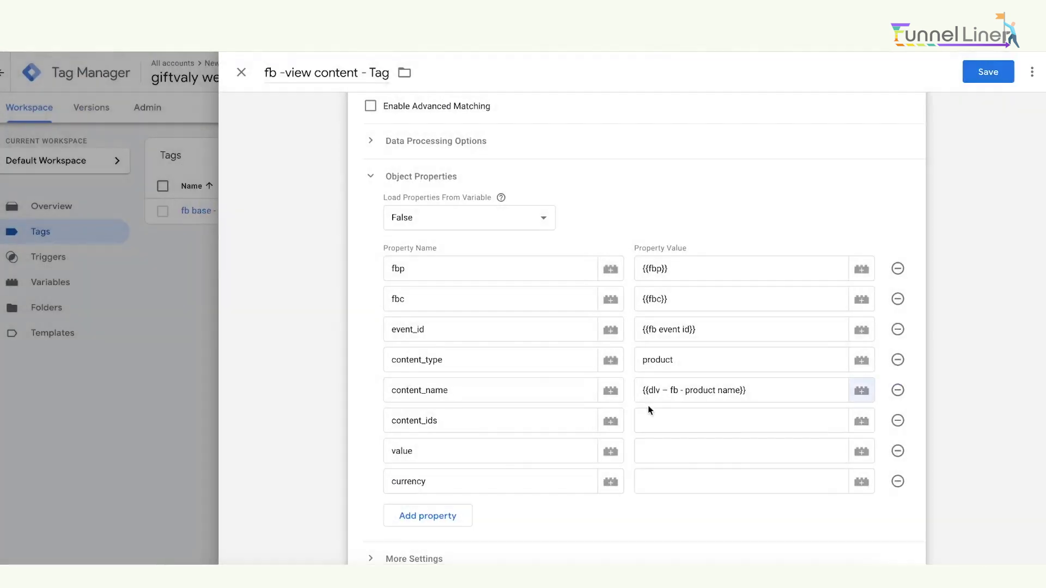
click(725, 422)
click(862, 422)
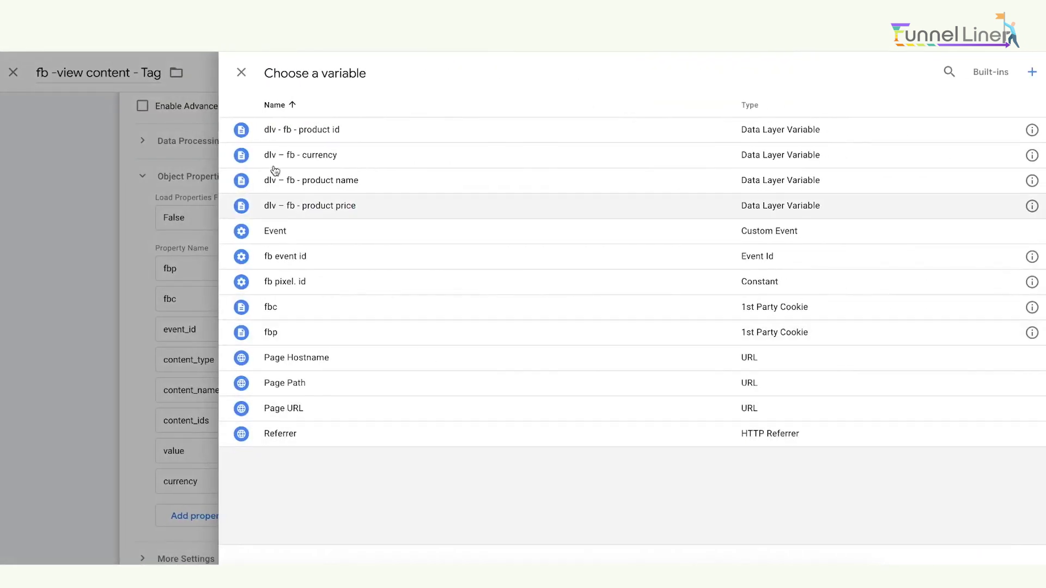
click(378, 129)
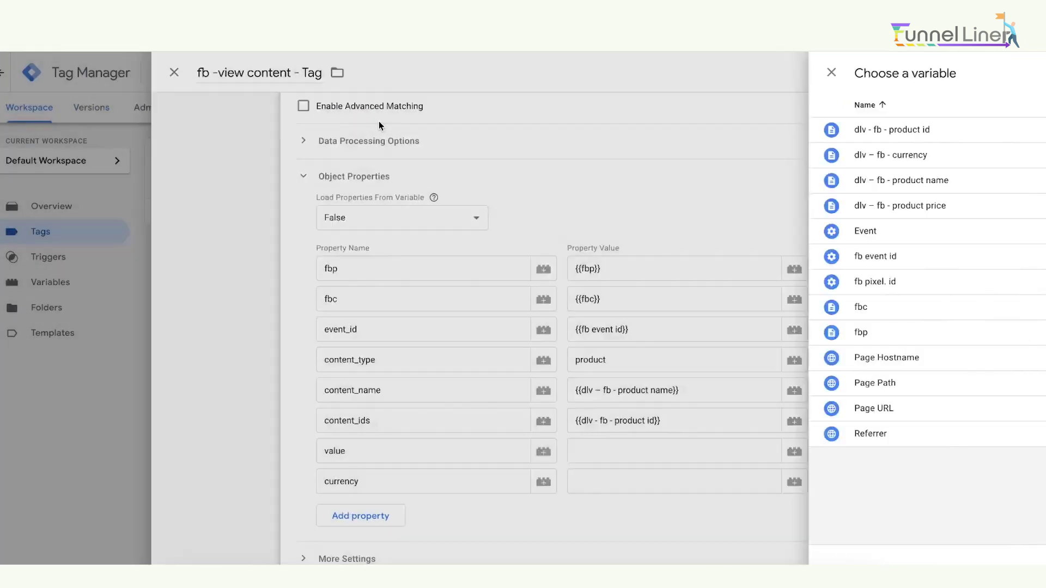
Assign the variable dlv – fb - product price to the value property and dlv – fb - currency to currency
click(732, 443)
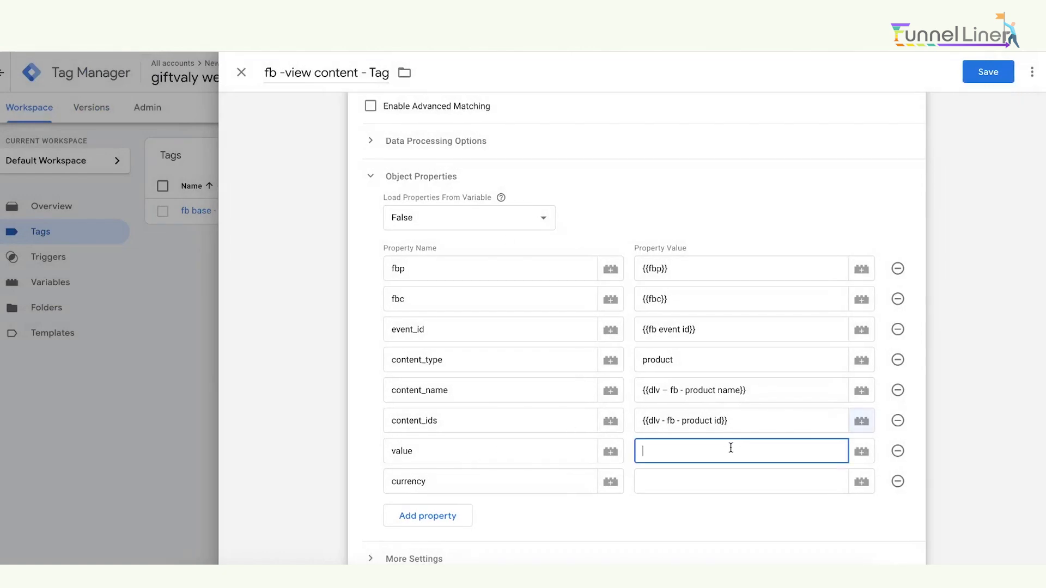
click(870, 453)
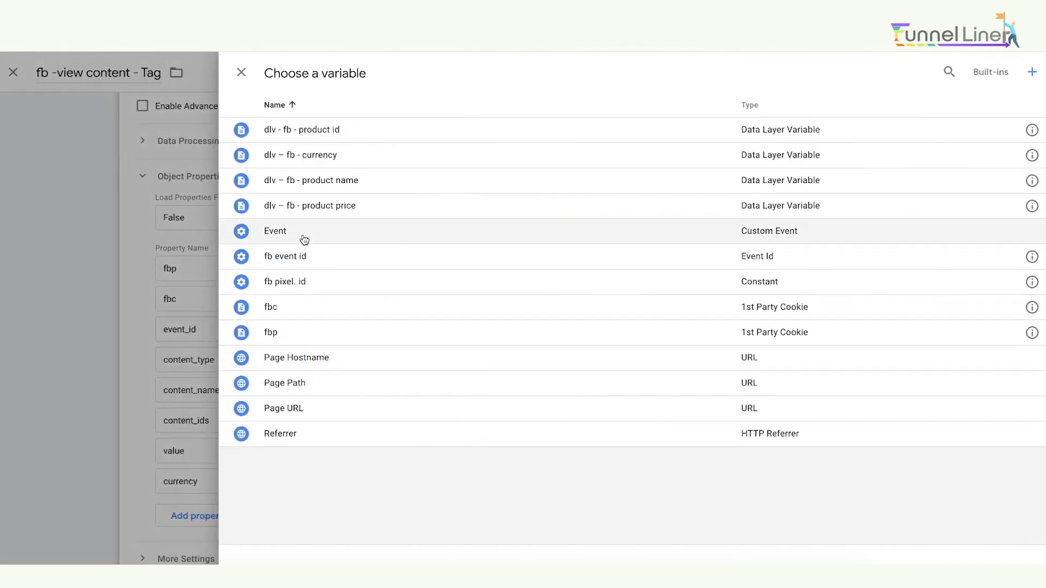
click(328, 206)
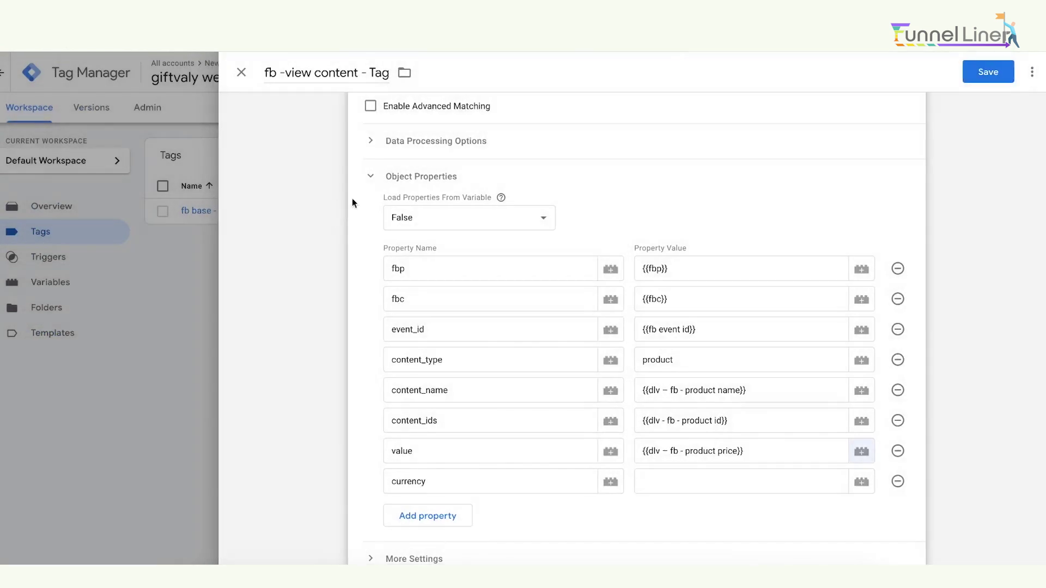
click(684, 488)
click(860, 482)
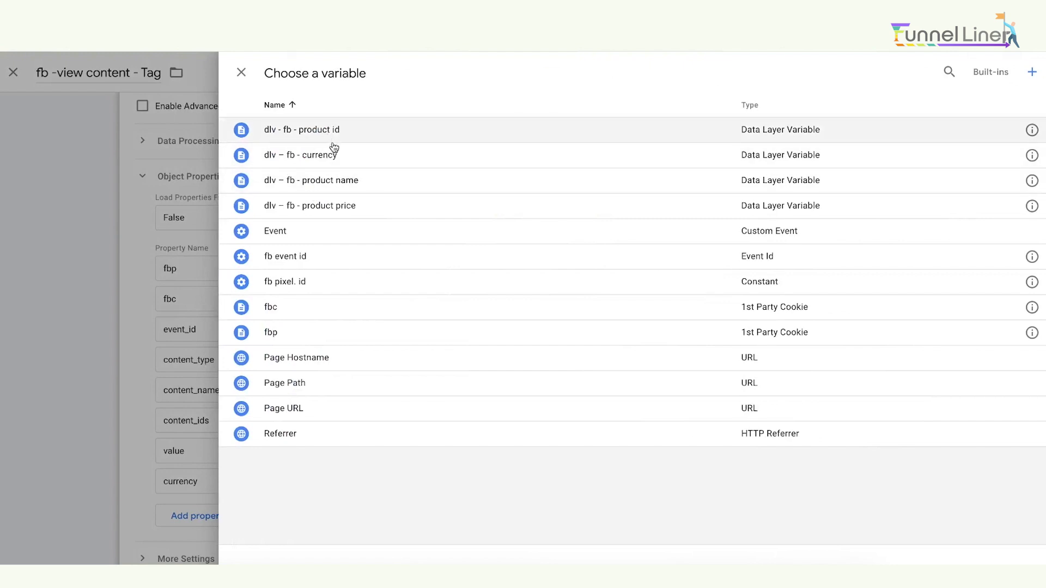
click(335, 147)
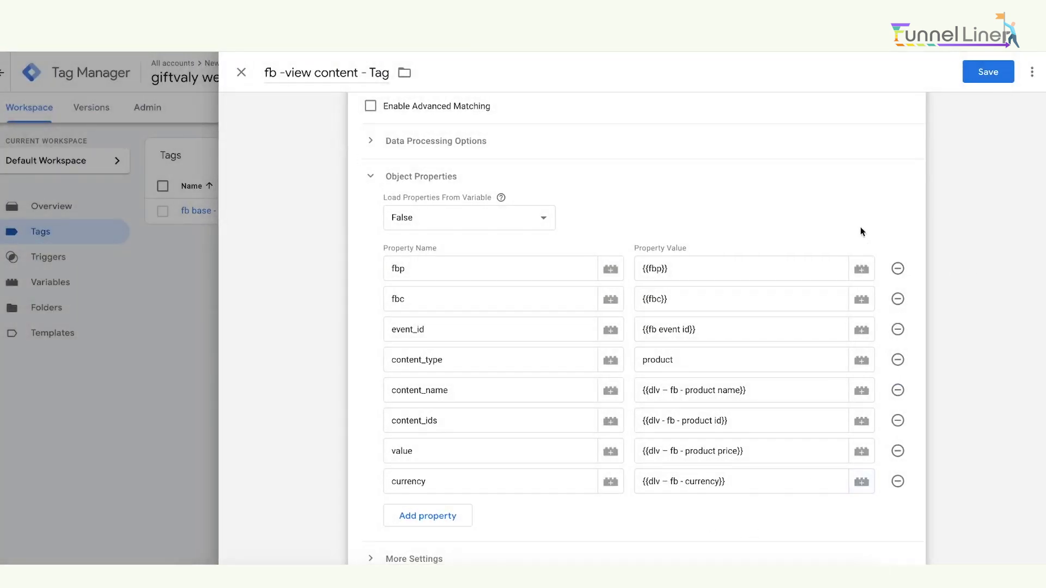
Check the tag's Event ID setting and remove the All Pages firing trigger from the tag
scroll(861, 227, down, 3)
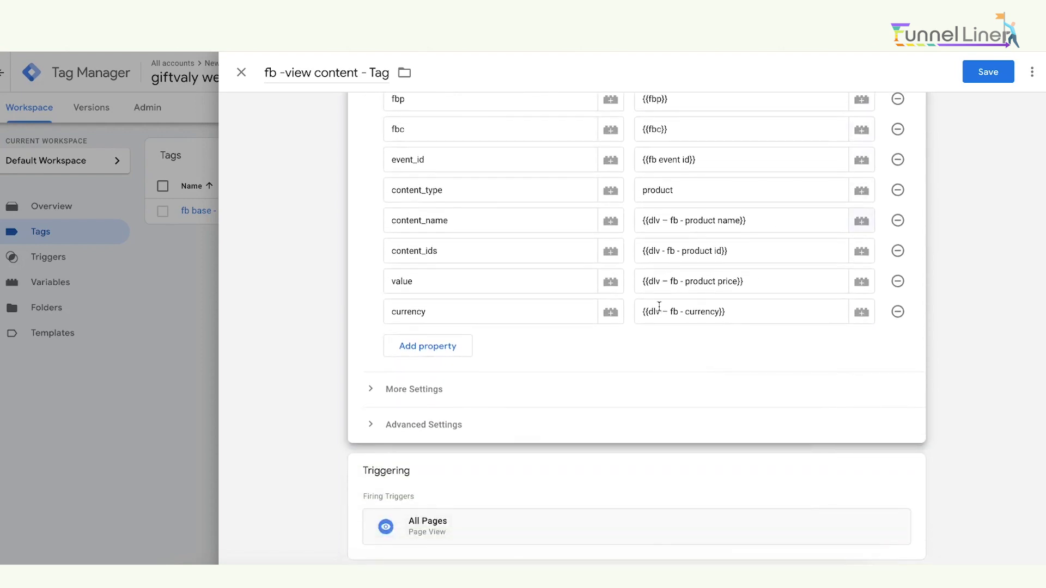
click(375, 398)
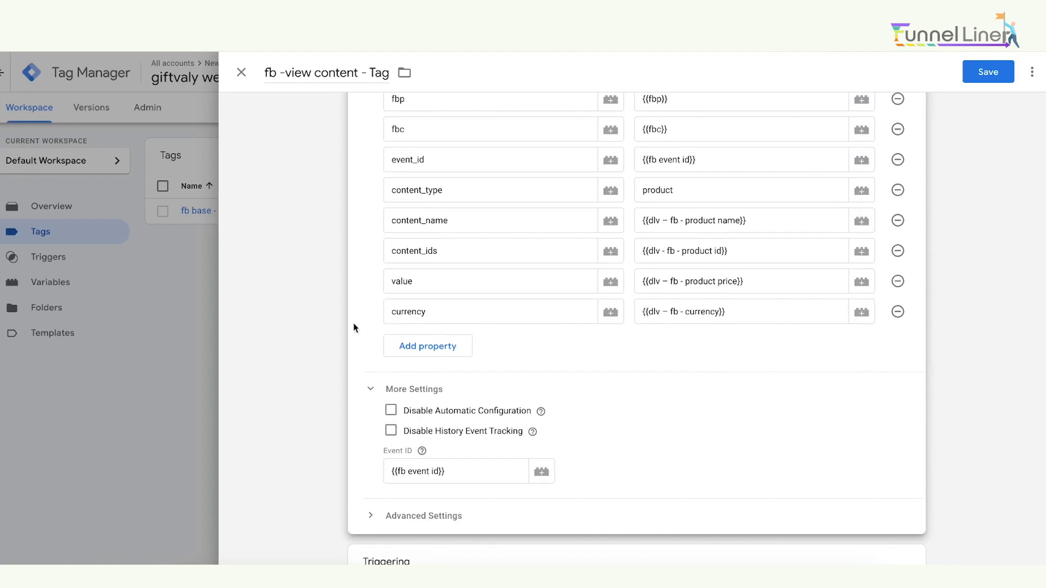
click(373, 398)
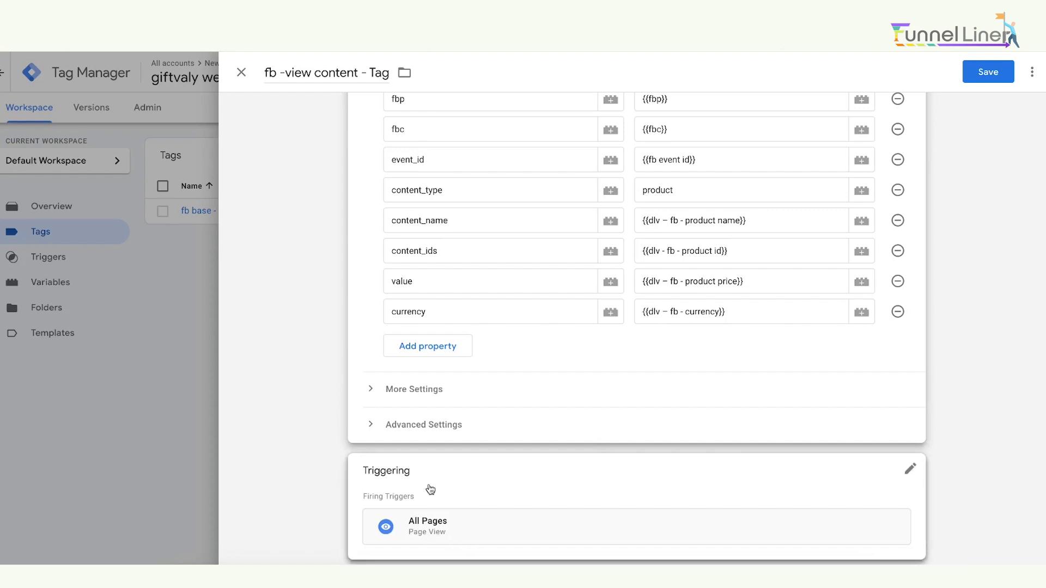
drag(428, 489, 465, 515)
click(910, 470)
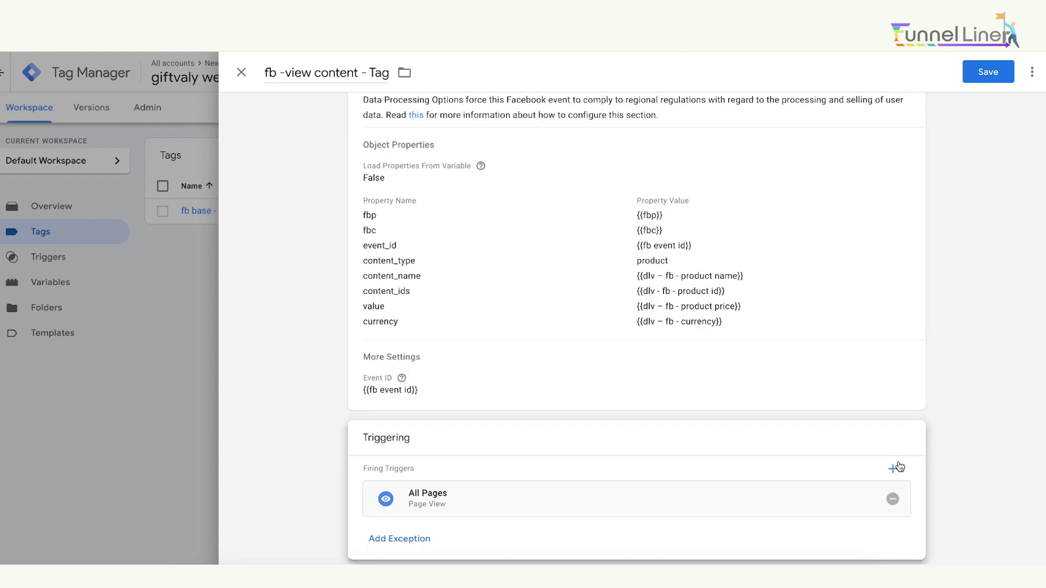
click(893, 499)
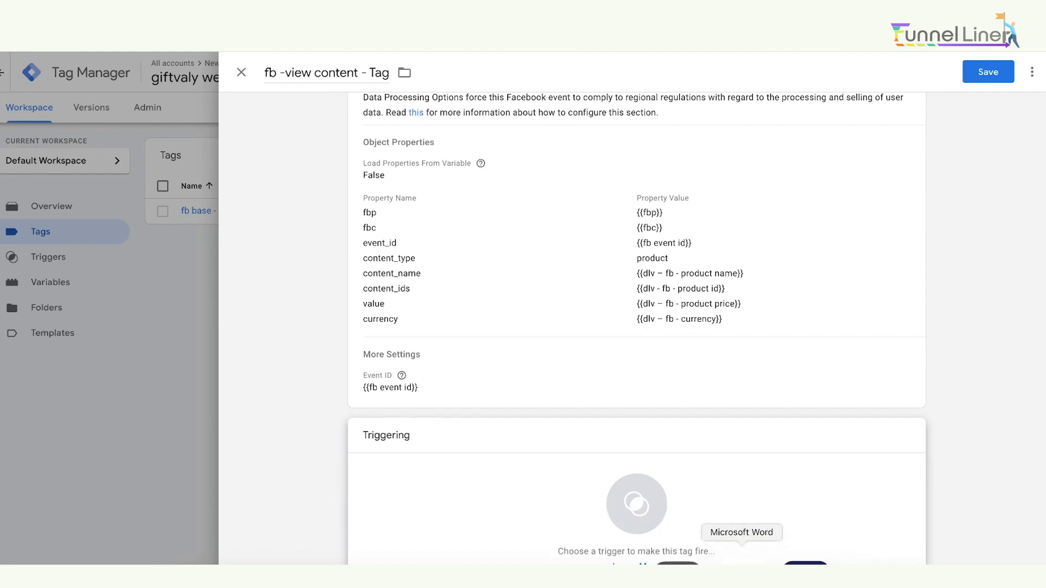
Copy the event name view_item from the Trigger row of the ViewContent table in the Word notes
click(742, 563)
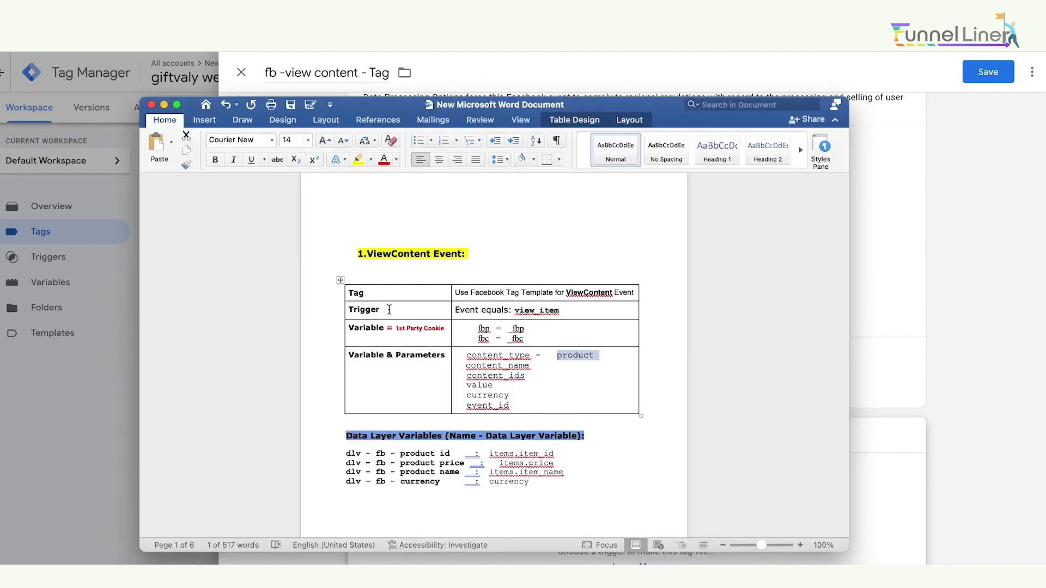
click(535, 311)
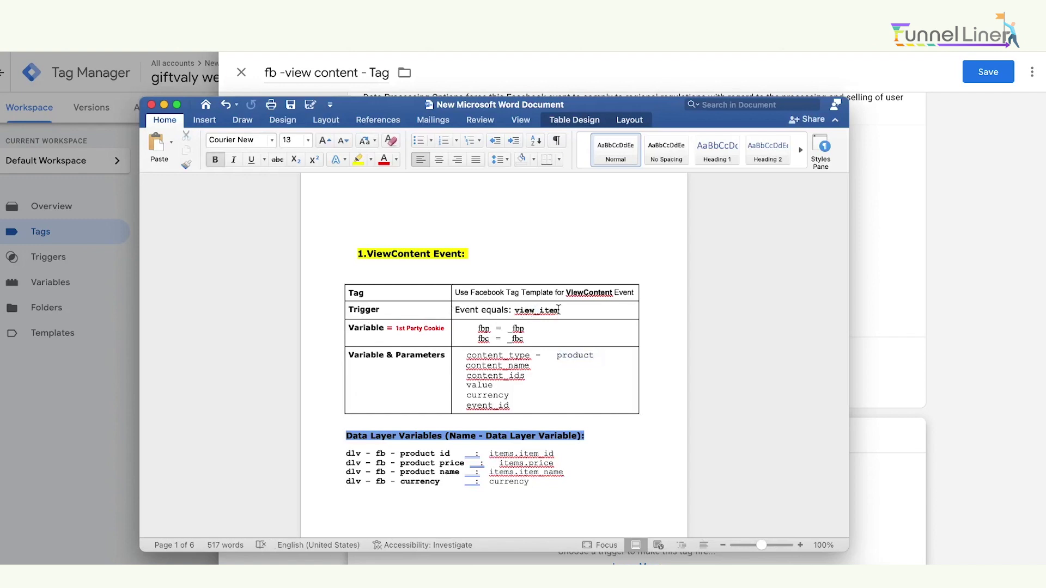
double_click(559, 309)
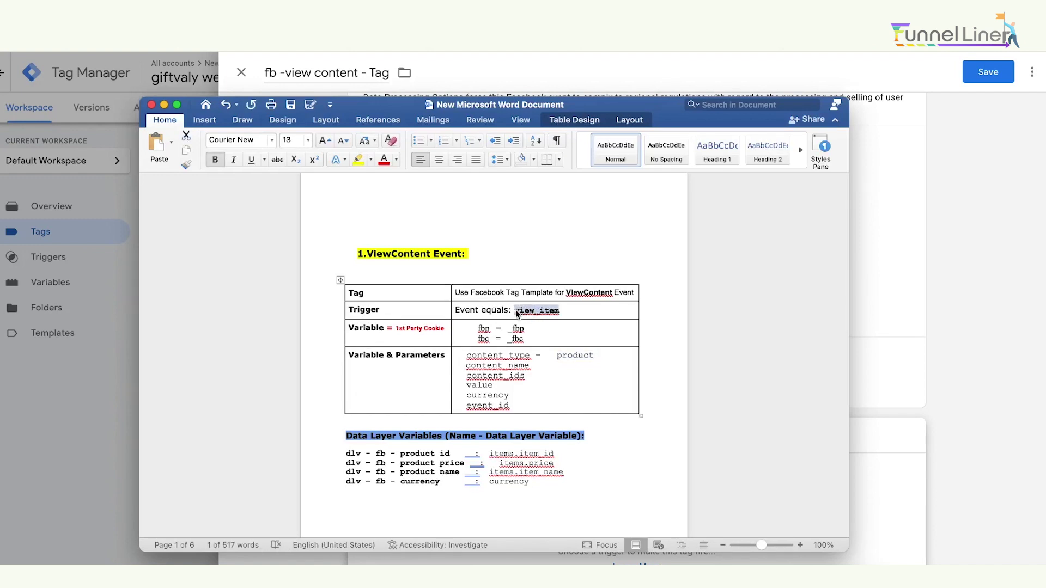
click(778, 239)
click(866, 238)
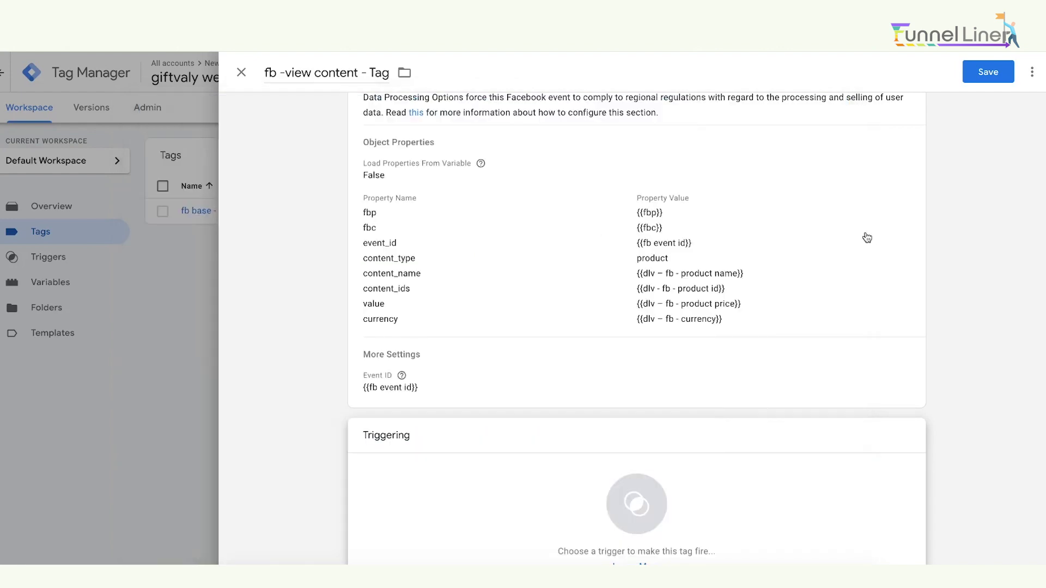
Add a new firing trigger to the tag and name it view content - Trigger
click(637, 504)
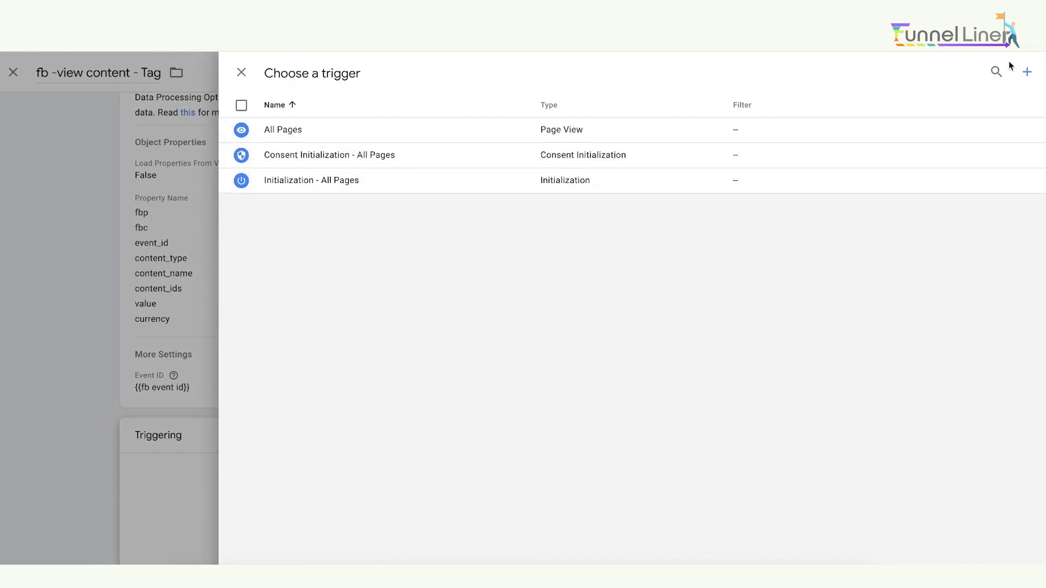
click(1027, 73)
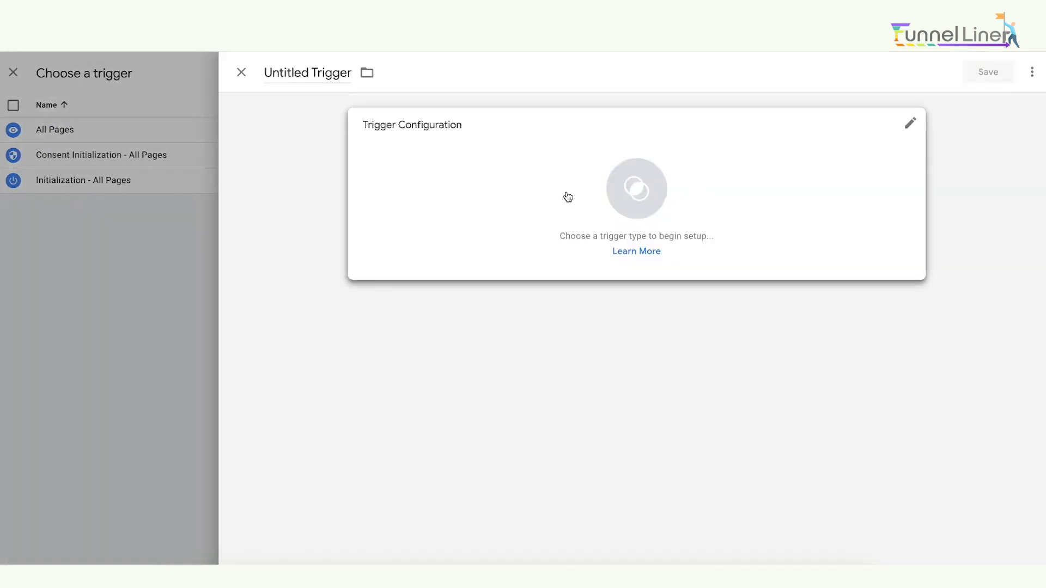
click(287, 72)
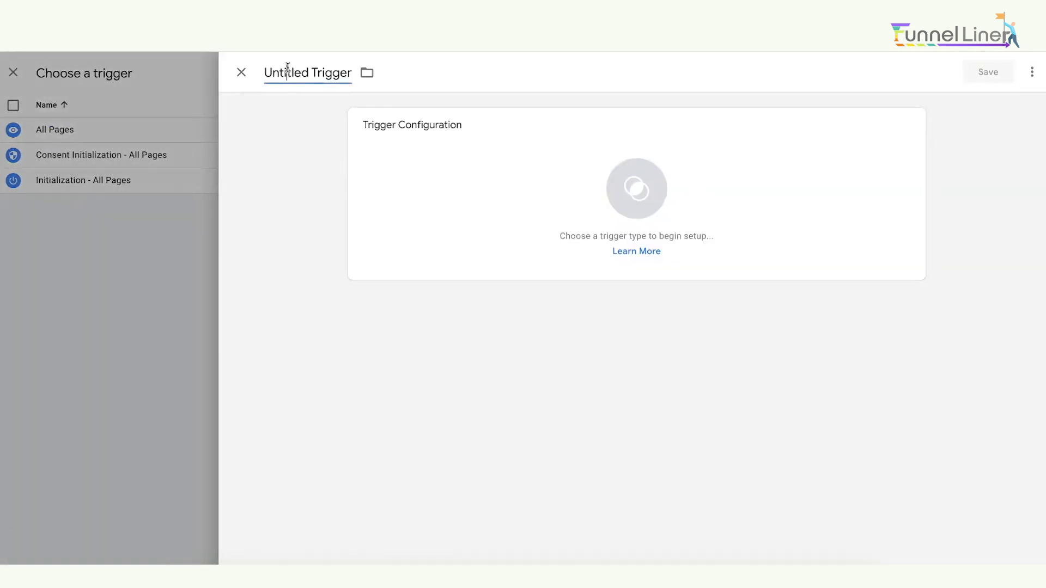
triple_click(288, 73)
click(288, 73)
triple_click(288, 72)
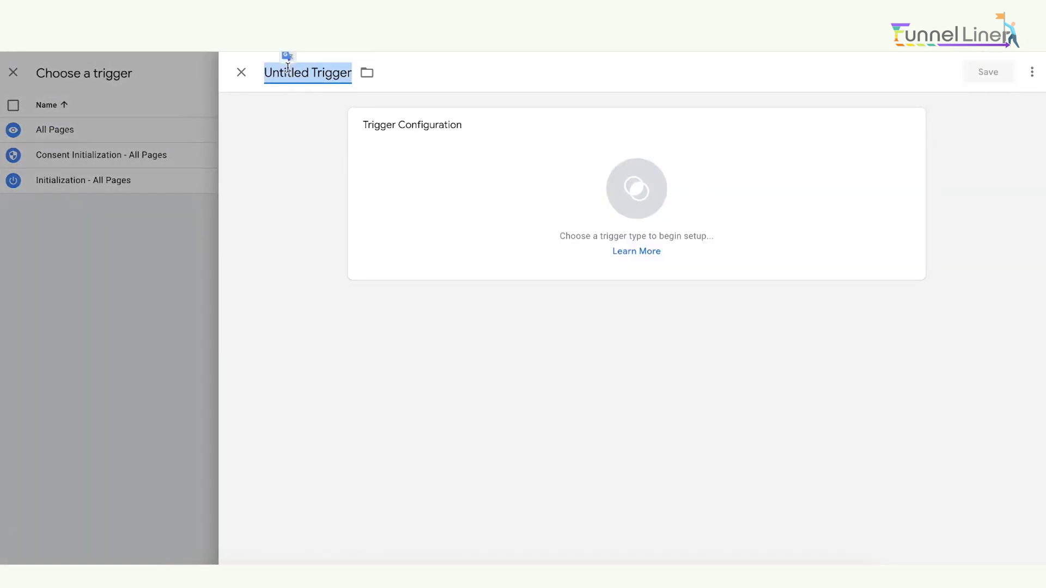
click(318, 70)
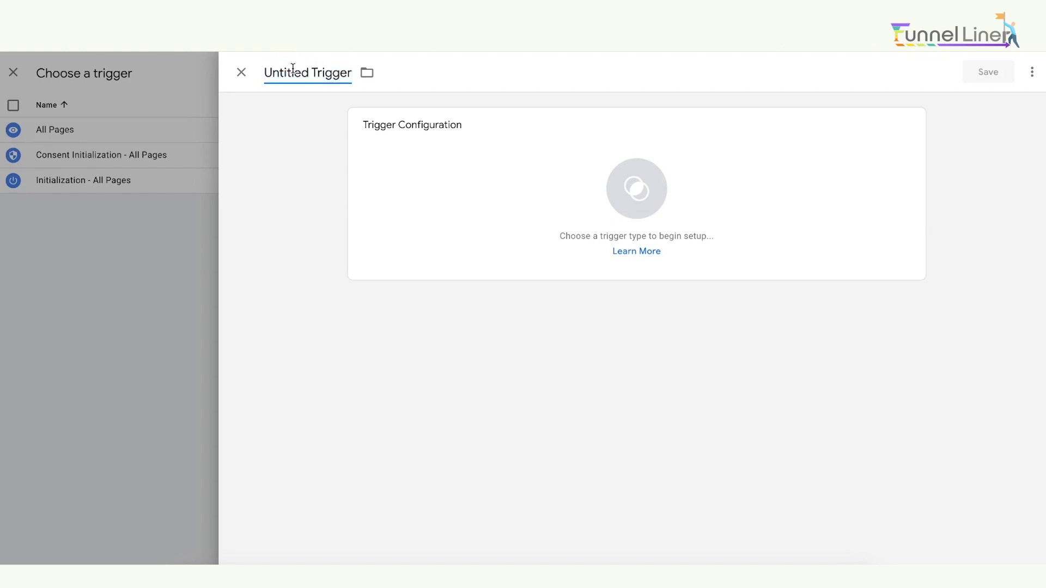
double_click(293, 70)
text(view co)
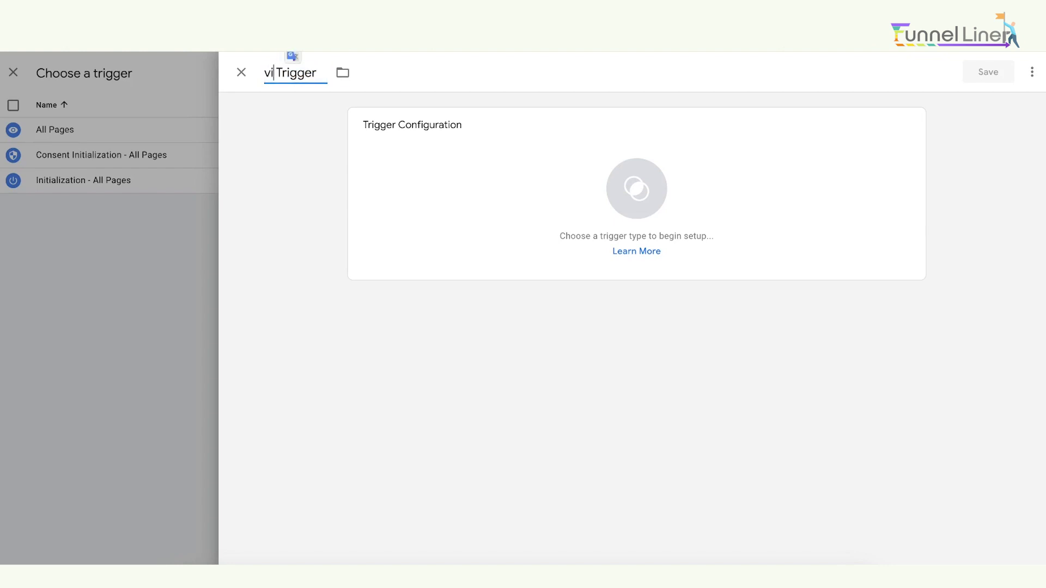
text(ntent )
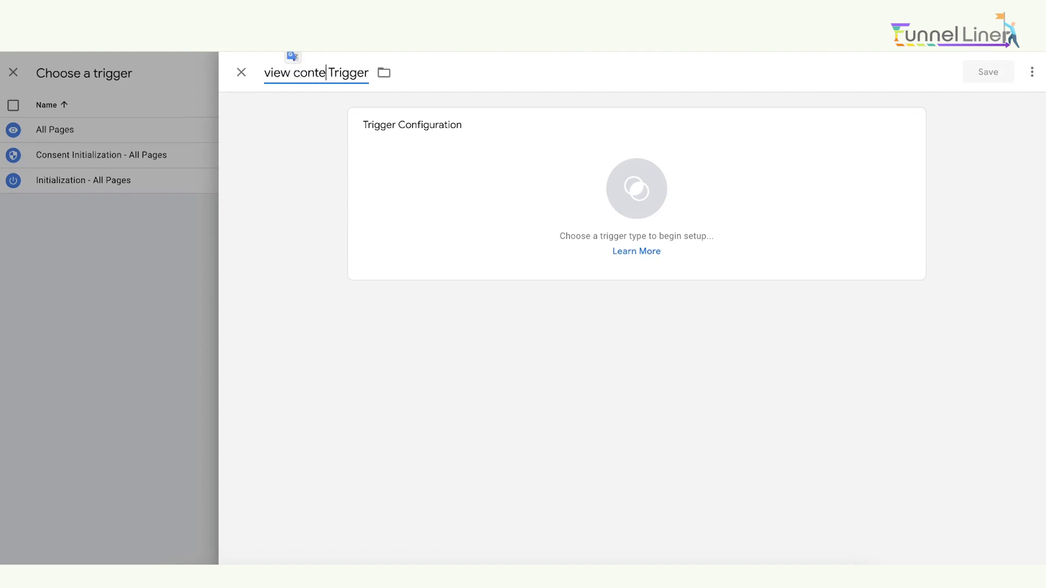
text(-)
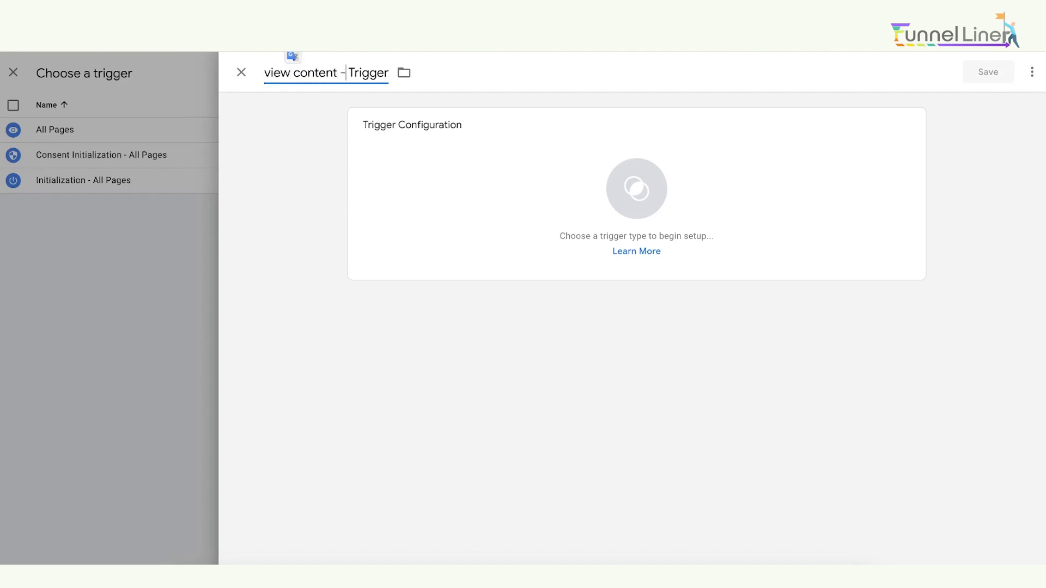
Set the trigger type to Custom Event with the event name view_item
click(647, 192)
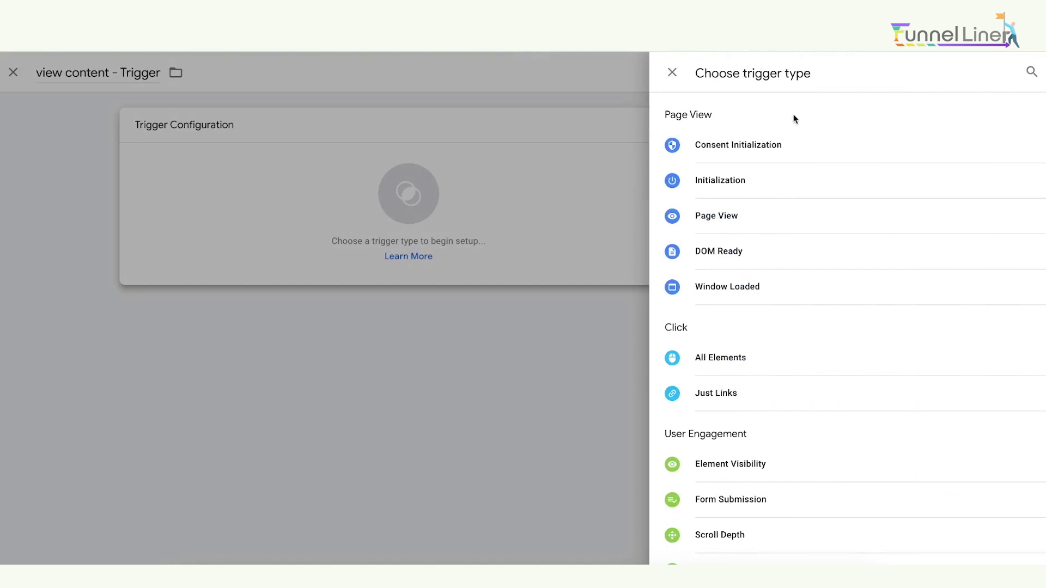
scroll(793, 117, down, 3)
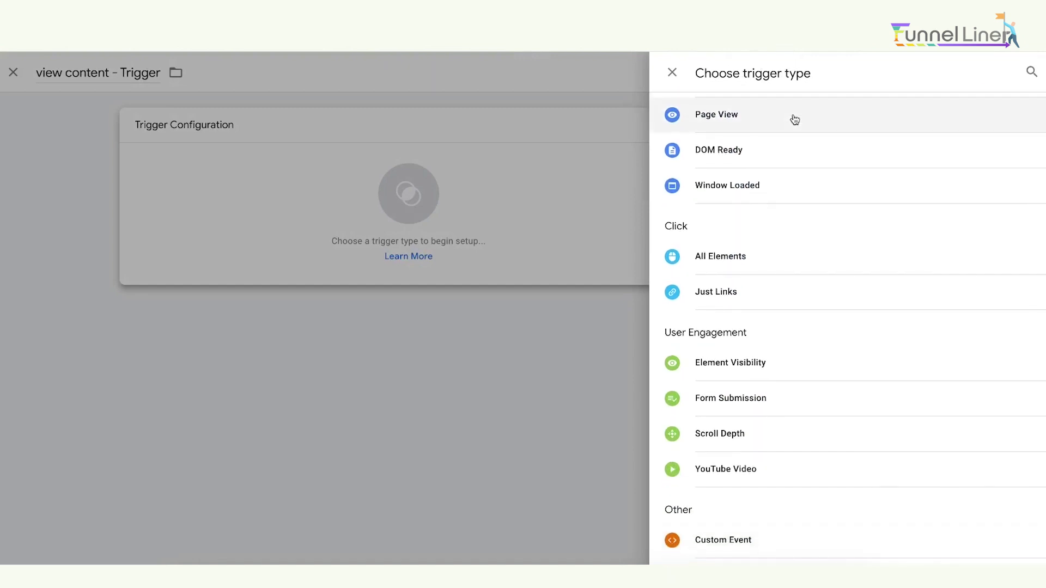
click(763, 513)
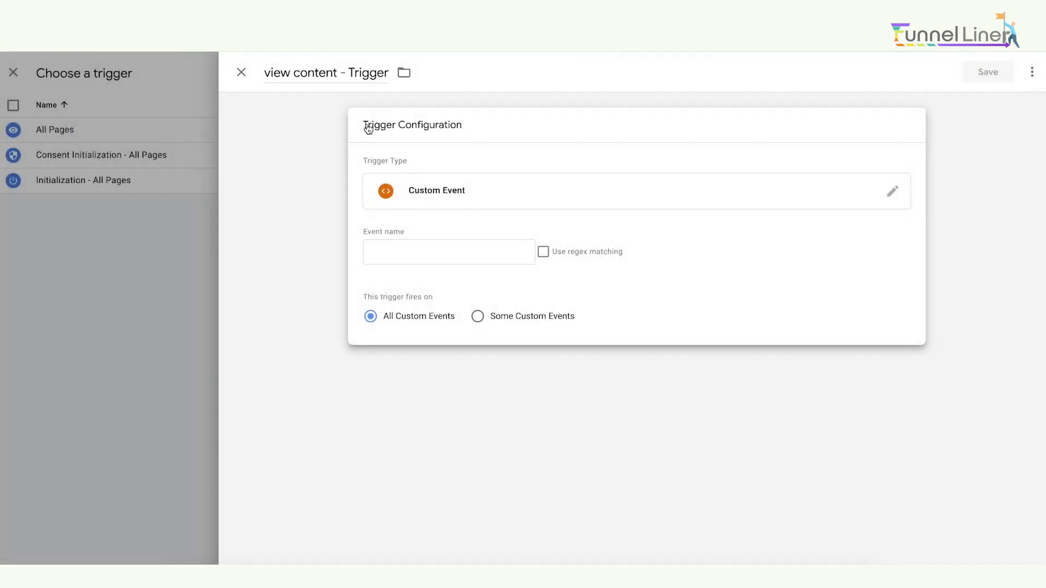
click(432, 255)
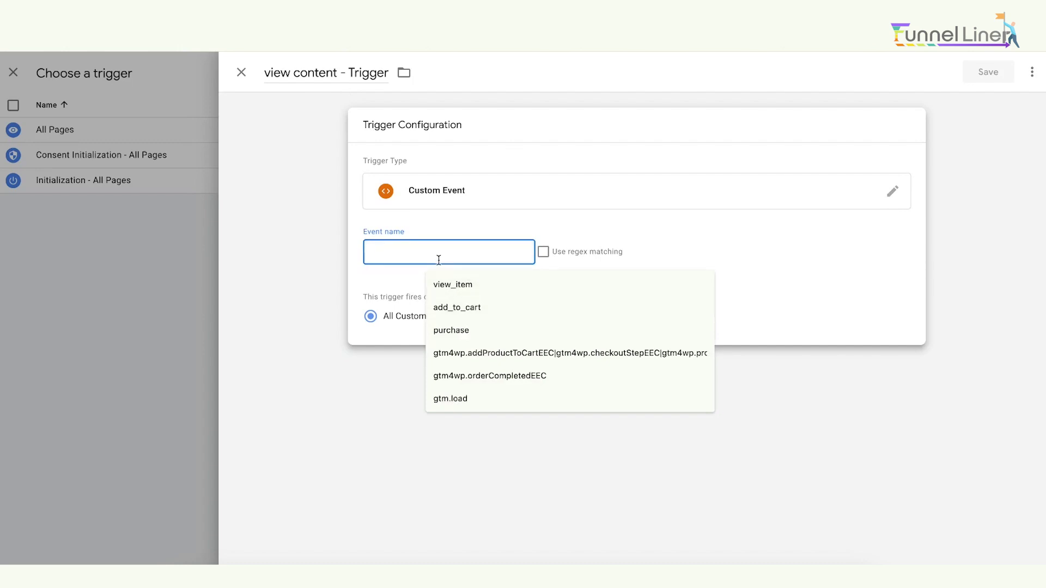
key(Down)
key(Return)
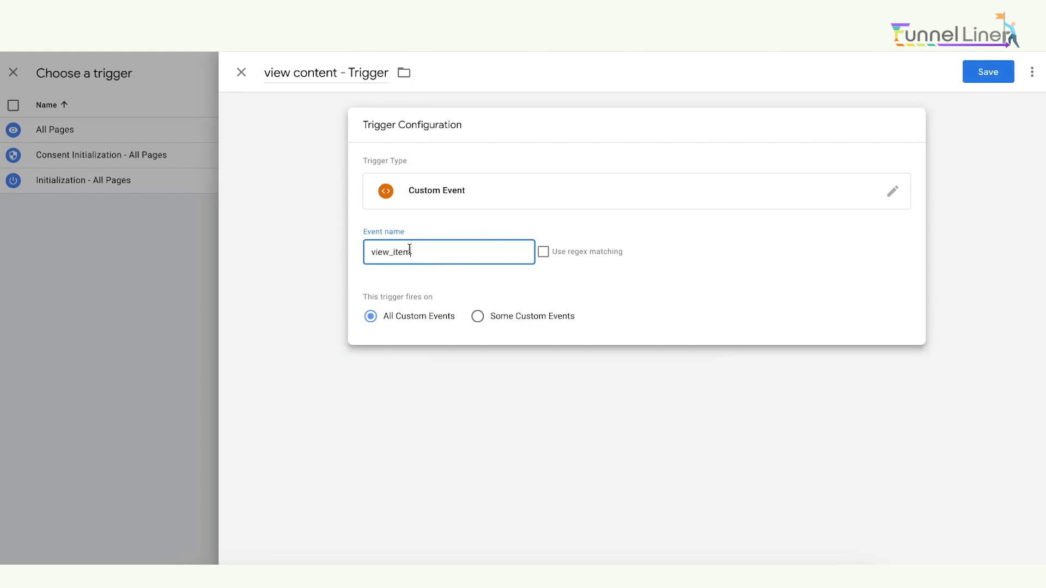
Check the event name against the Word notes, and save the trigger and the fb -view content tag
click(745, 563)
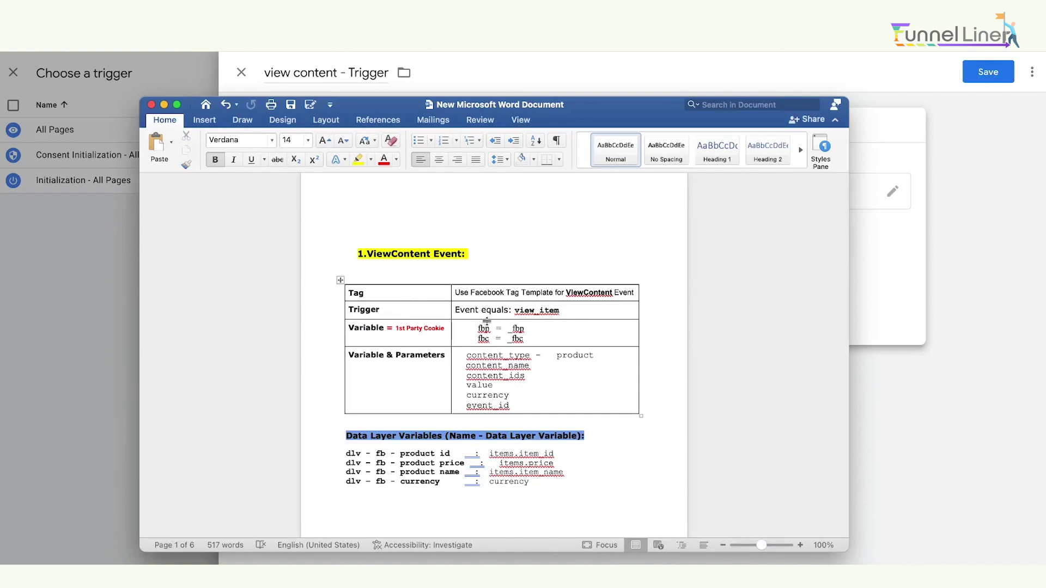
click(909, 233)
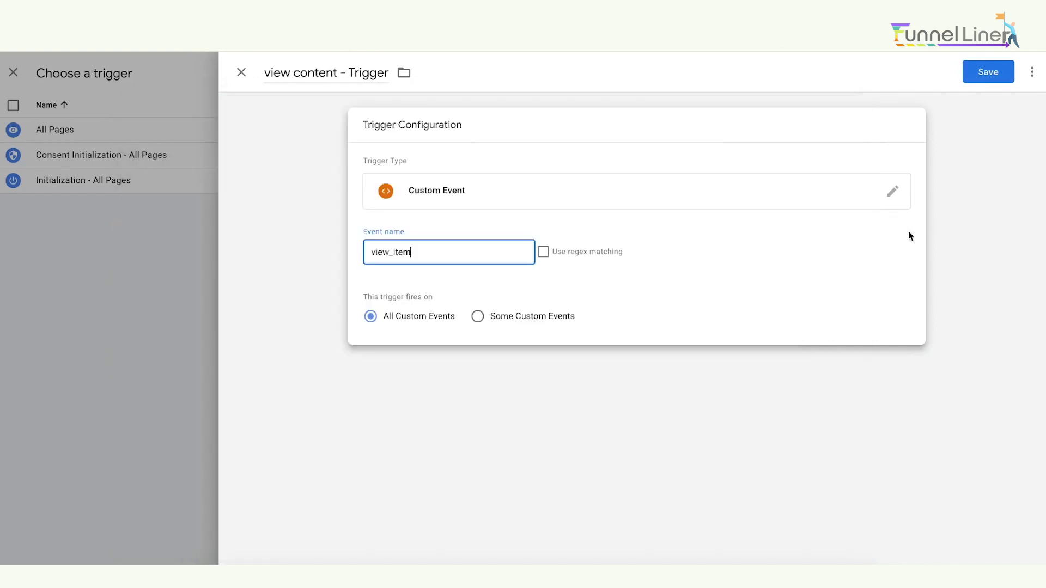
click(989, 72)
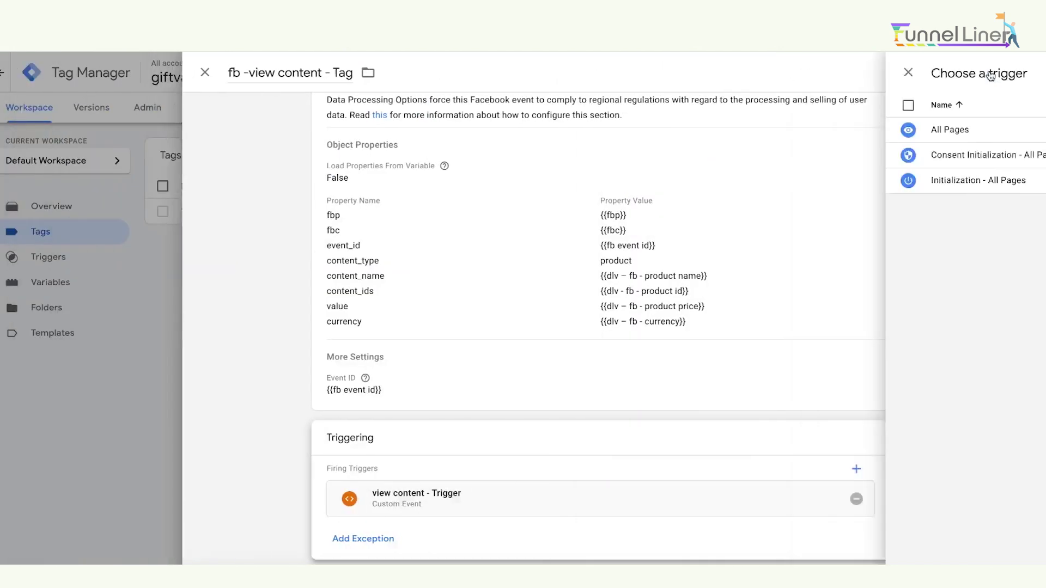
click(986, 72)
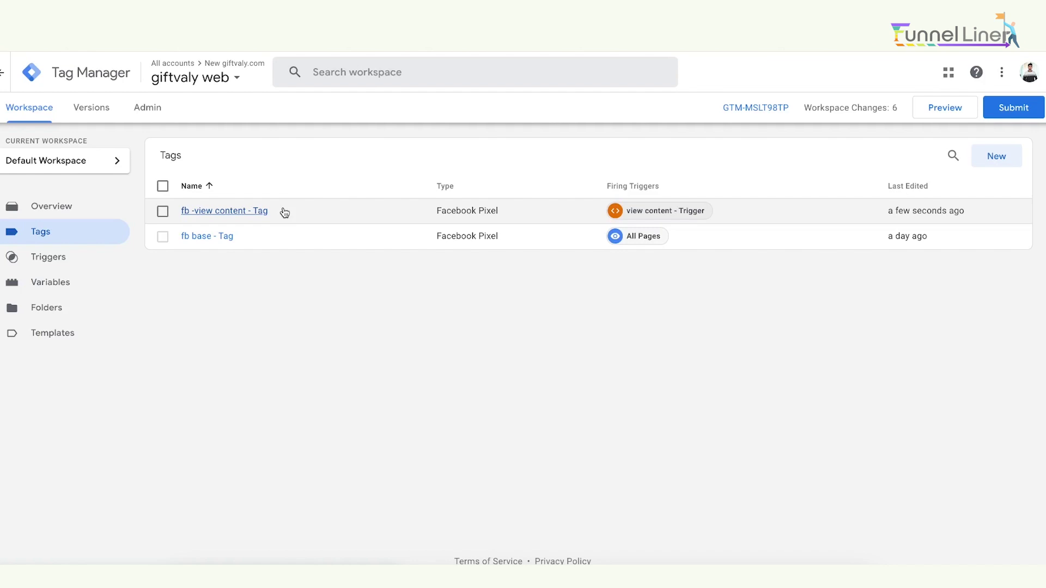
Publish the workspace changes without a version name or description and return to the workspace's tag list
click(1015, 115)
click(1014, 77)
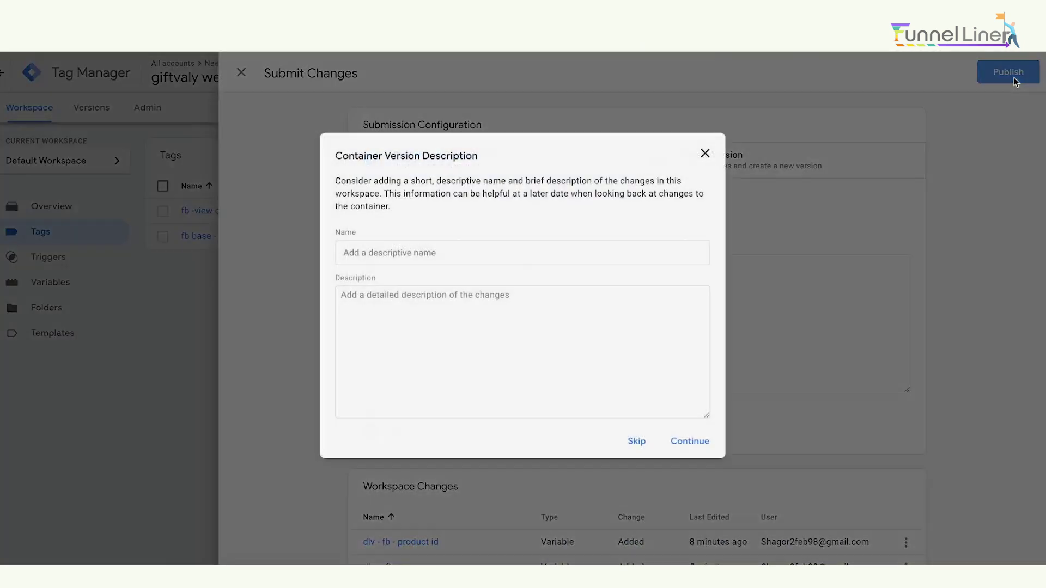
click(691, 440)
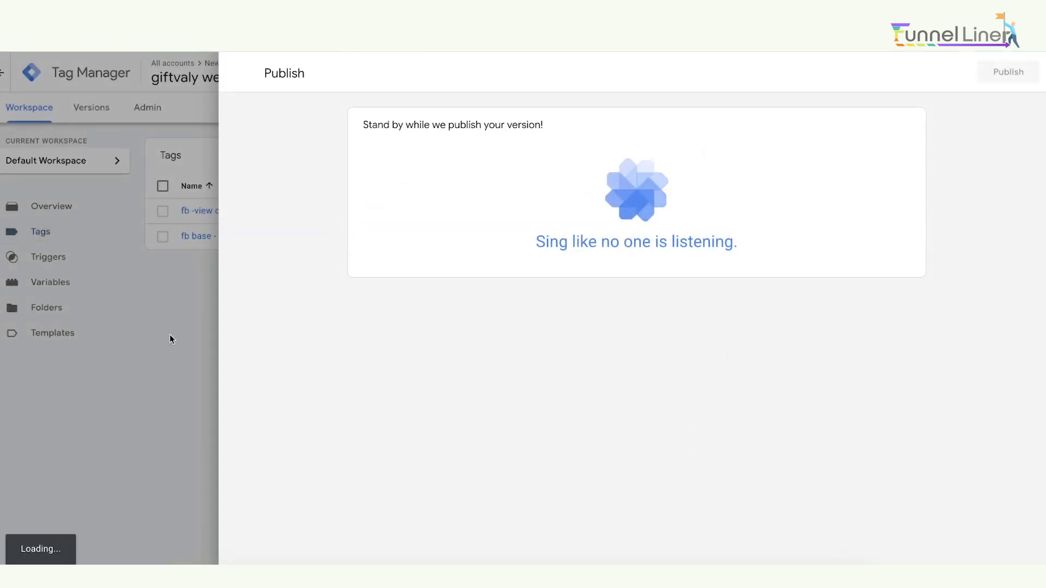
click(47, 113)
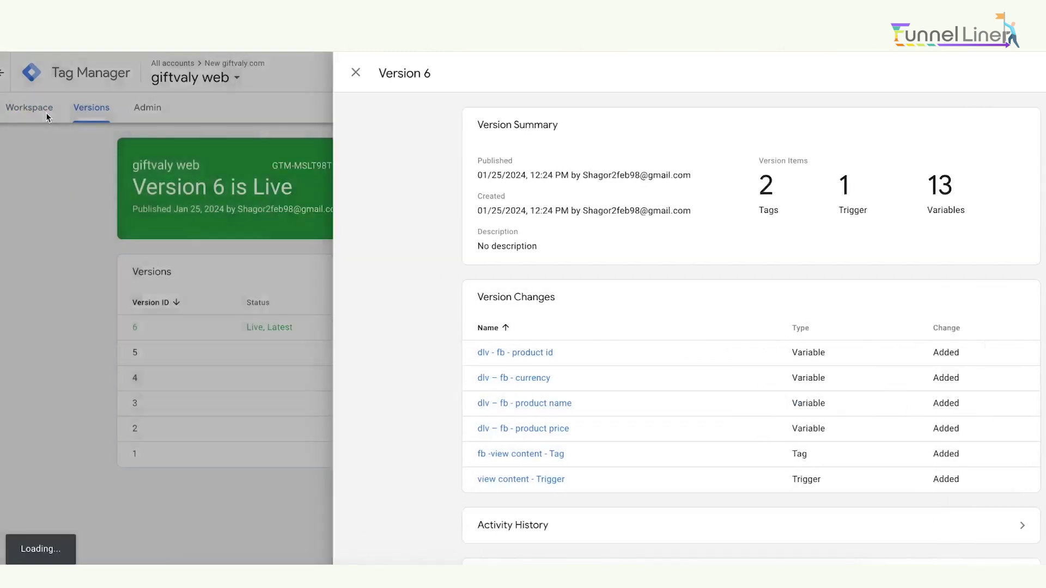
click(45, 112)
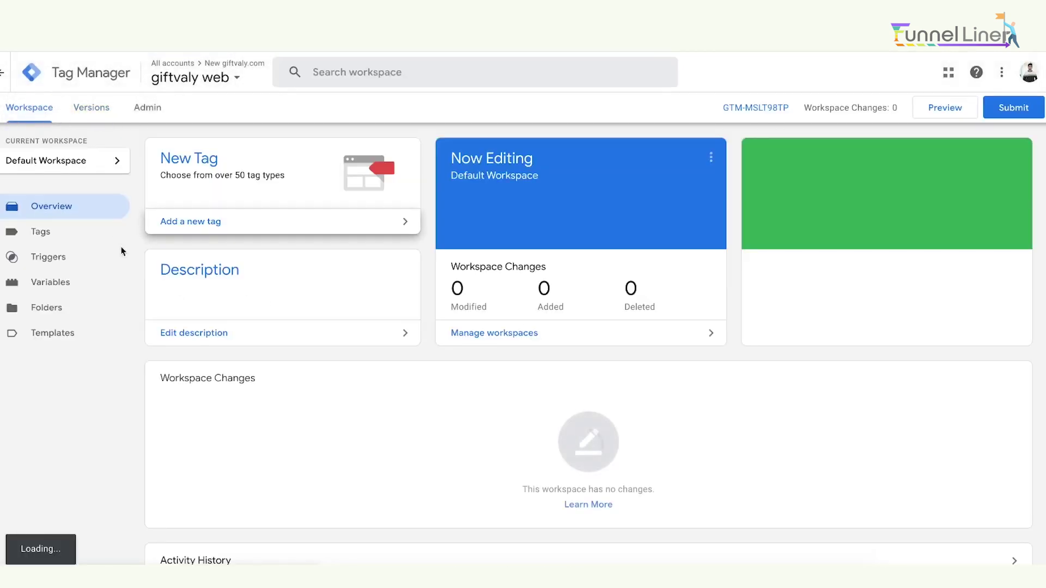
click(84, 229)
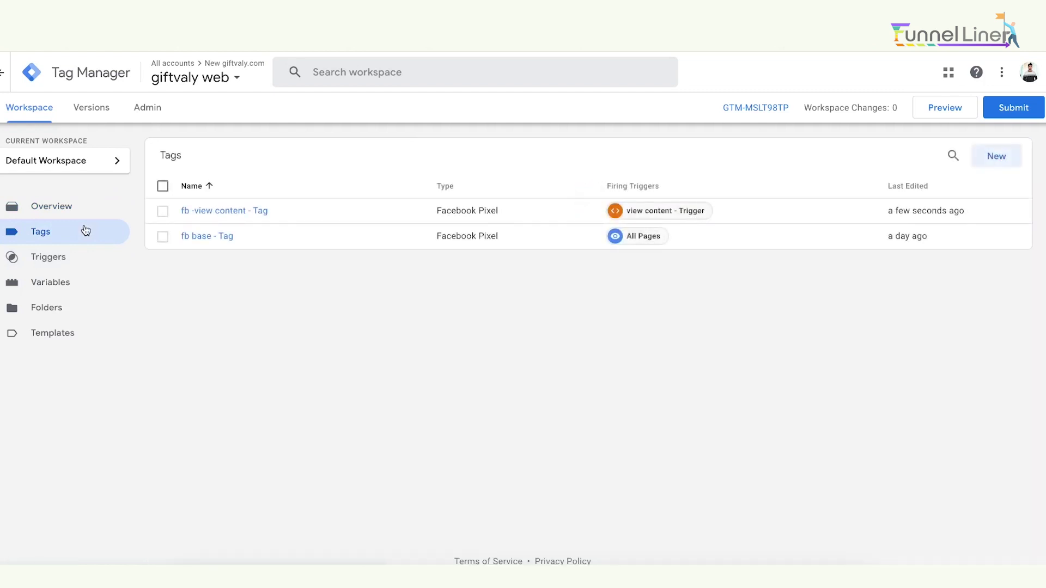
Read the tag, trigger and parameter details of the Add to cart Event section in the Word notes
click(743, 564)
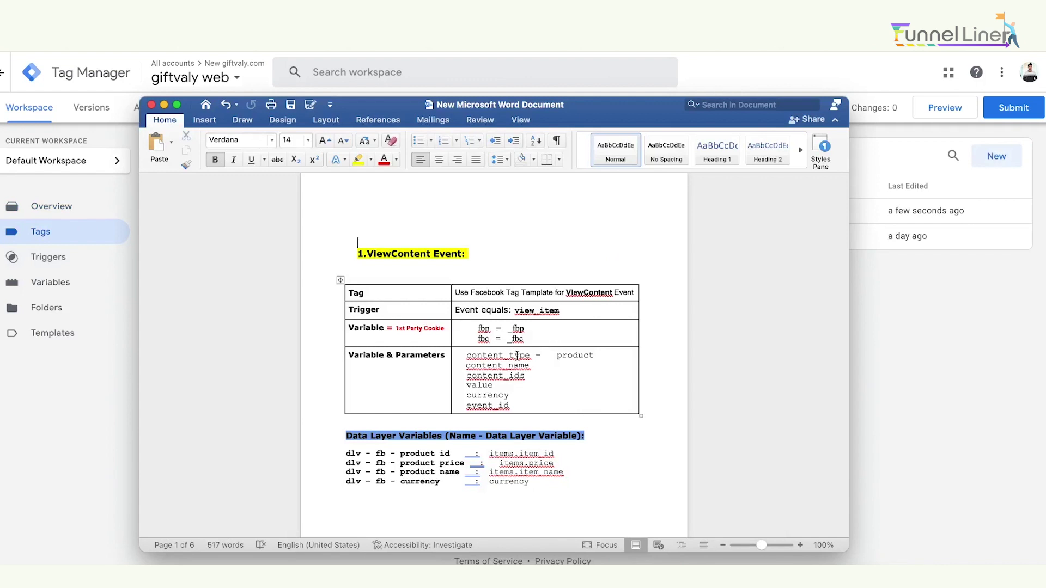
key(Down)
key(Down)
key(Down)
key(Down)
key(Down)
key(Down)
key(Down)
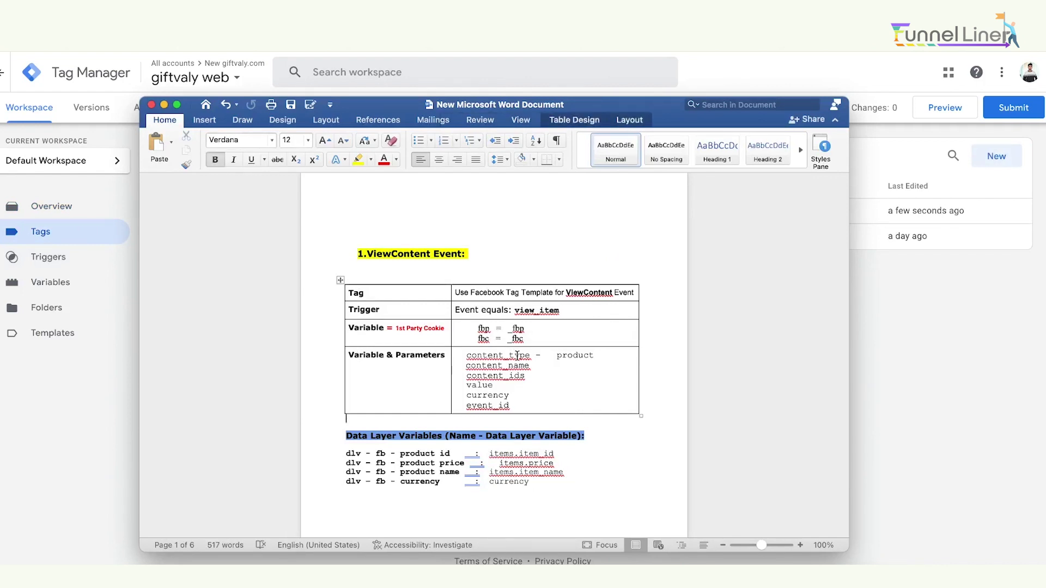
key(Down)
key(Down)
key(Down)
key(Down)
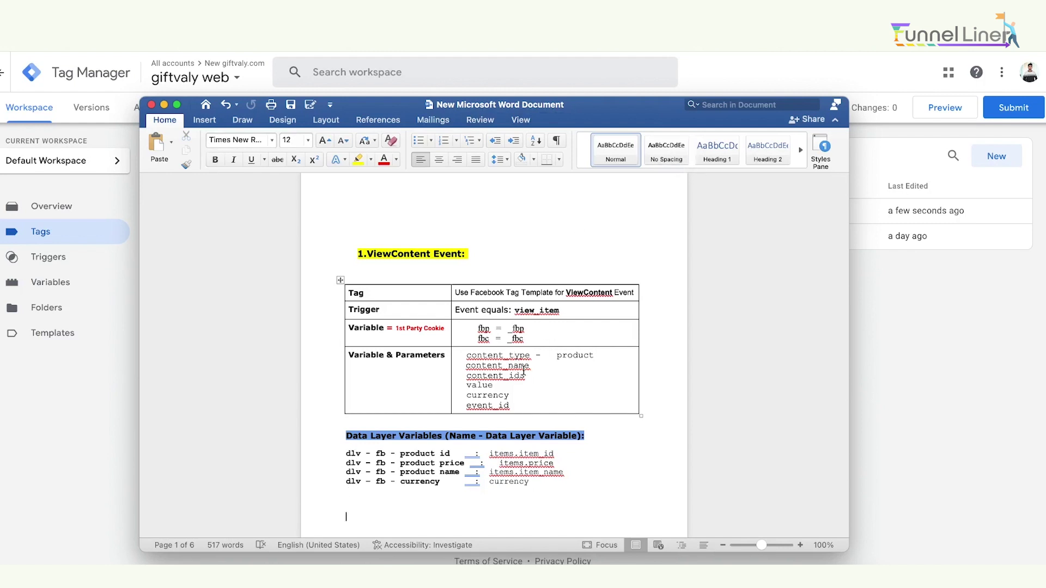
key(Down)
key(Down)
key(Down)
key(Down)
key(Down)
key(Down)
key(Down)
key(Down)
key(Down)
key(Down)
key(Down)
key(Down)
key(Down)
key(Down)
key(Down)
key(Down)
key(Down)
key(Down)
key(Down)
key(Down)
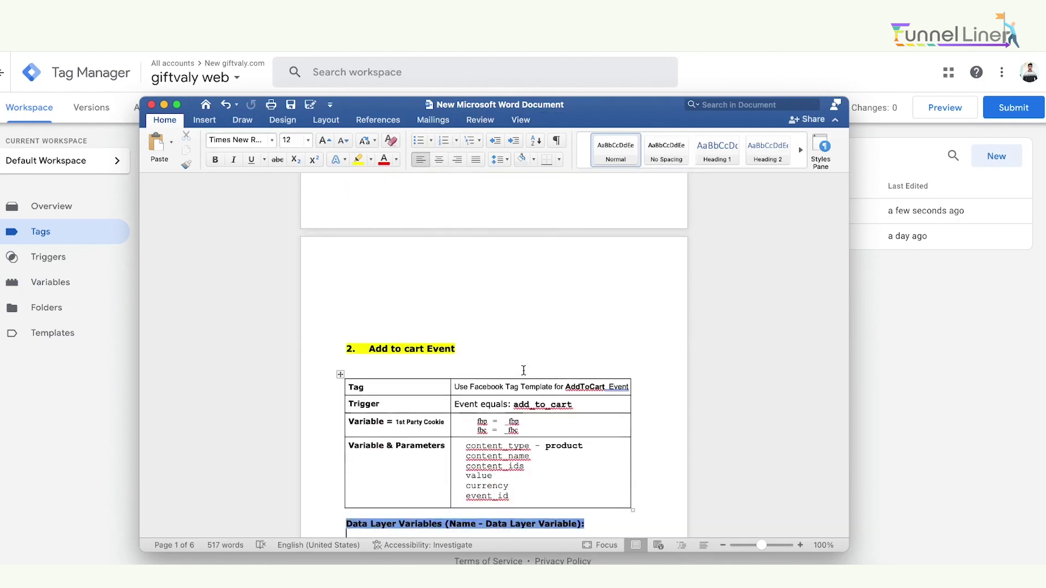
key(Down)
key(Down)
key(Down)
key(Down)
key(Down)
key(Down)
key(Down)
key(Down)
key(Down)
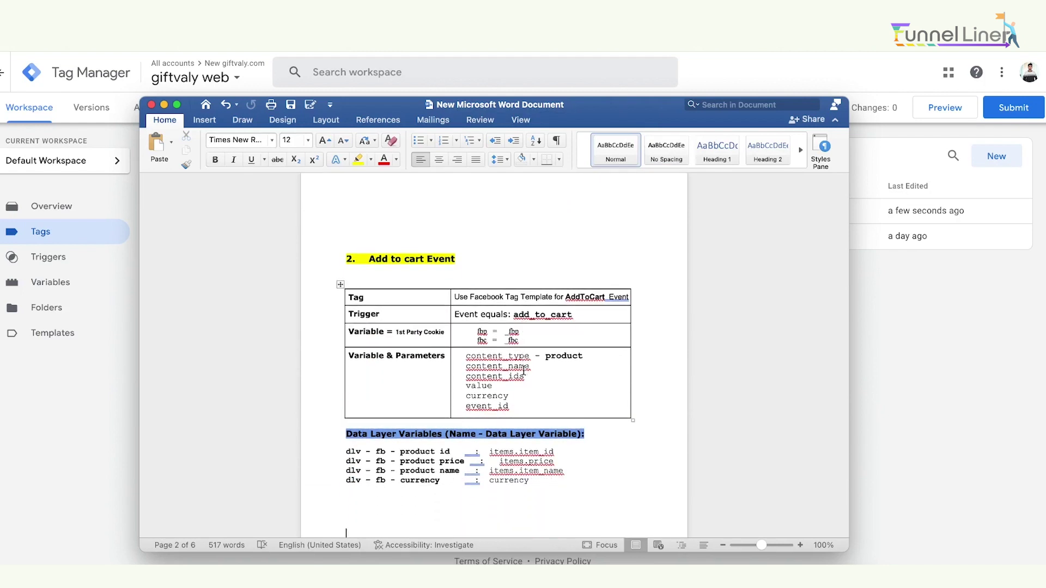
key(Down)
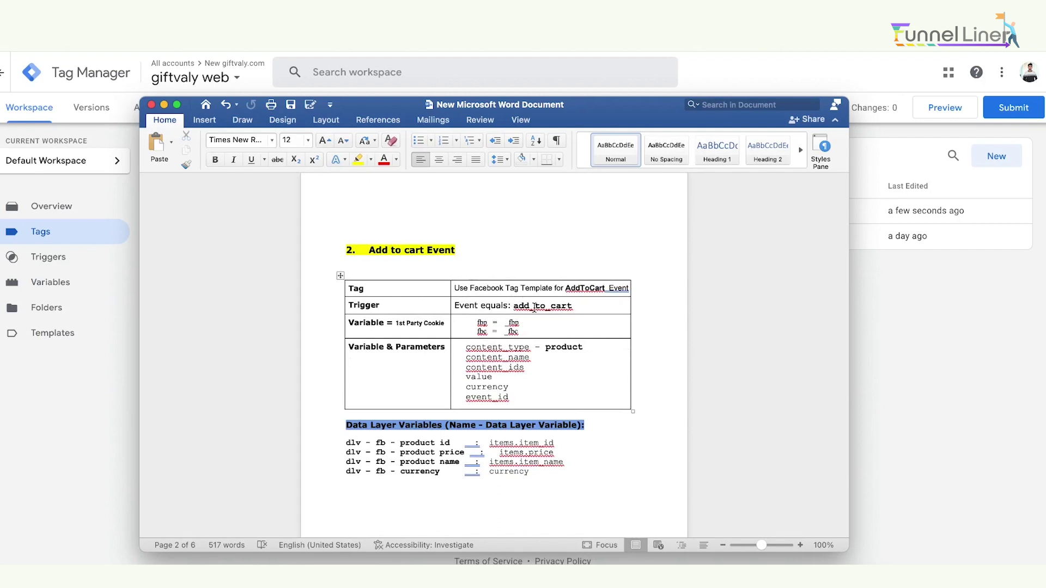
drag(594, 292, 591, 249)
click(164, 104)
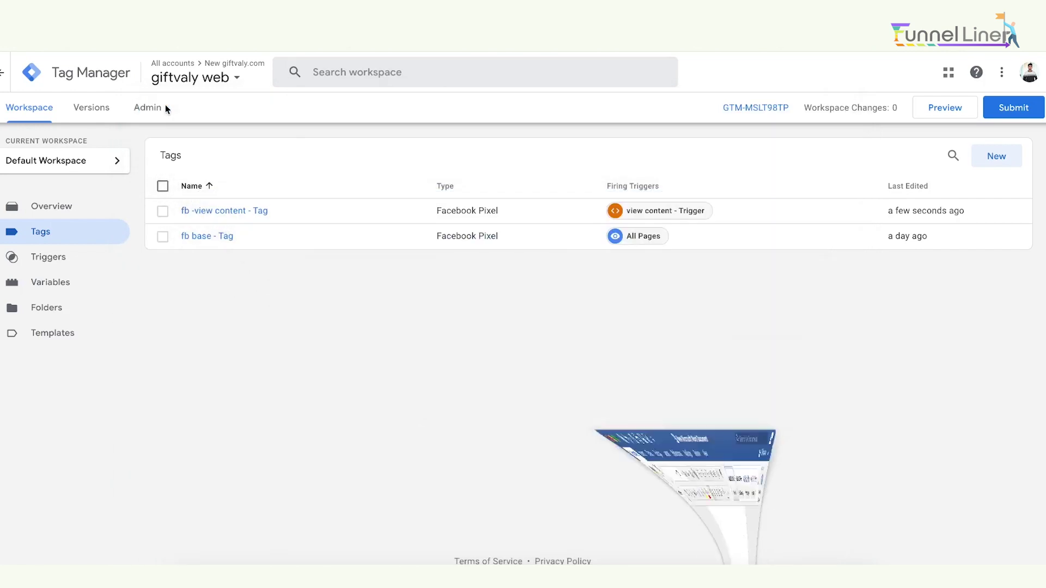
Make a copy of the fb -view content - Tag as the basis for the add-to-cart tag
click(210, 212)
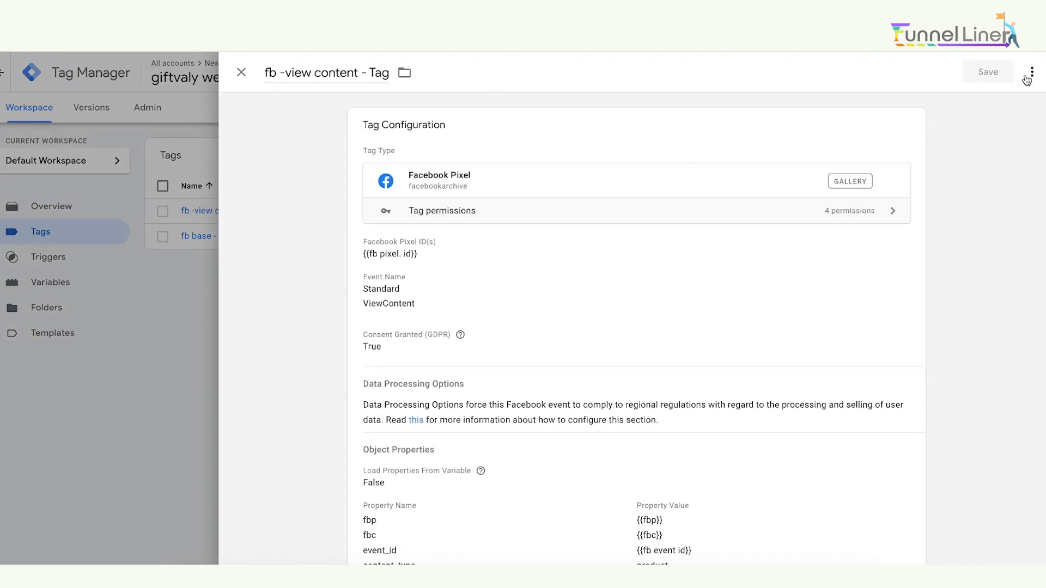
click(1032, 72)
click(1003, 104)
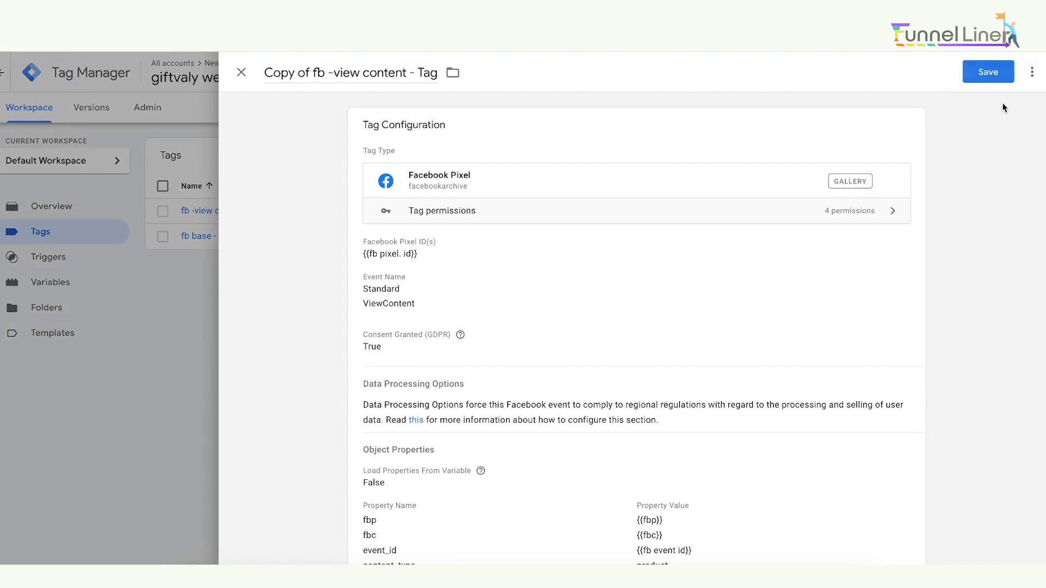
Rename the copied tag as fb - add to cart - Tag
click(313, 73)
key(BackSpace)
key(BackSpace)
key(BackSpace)
key(BackSpace)
key(BackSpace)
key(BackSpace)
key(BackSpace)
key(BackSpace)
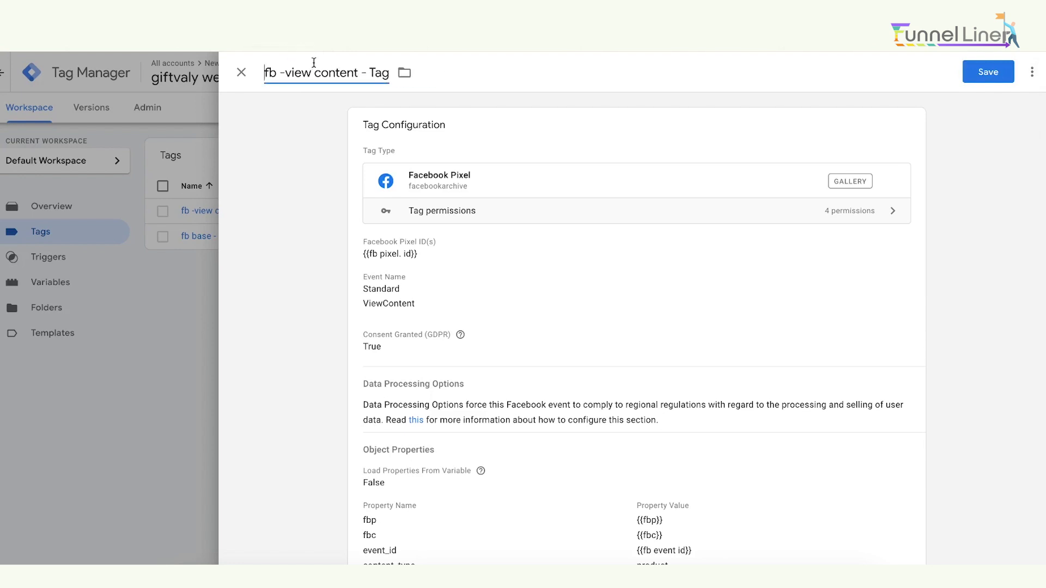
click(356, 73)
key(BackSpace)
key(BackSpace)
key(BackSpace)
key(BackSpace)
key(BackSpace)
key(BackSpace)
key(BackSpace)
key(BackSpace)
key(BackSpace)
key(BackSpace)
key(BackSpace)
key(BackSpace)
key(BackSpace)
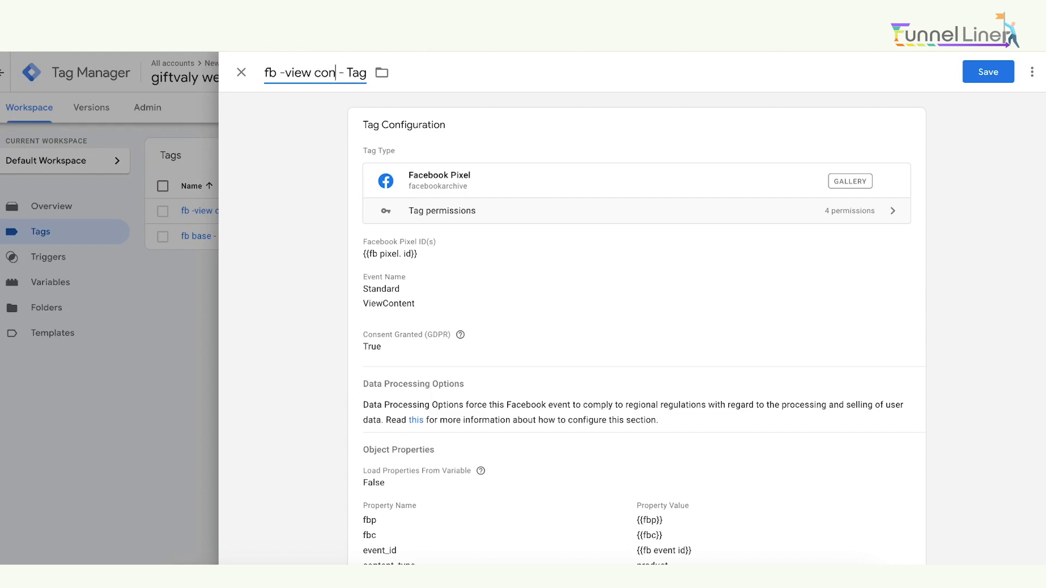
text(add t)
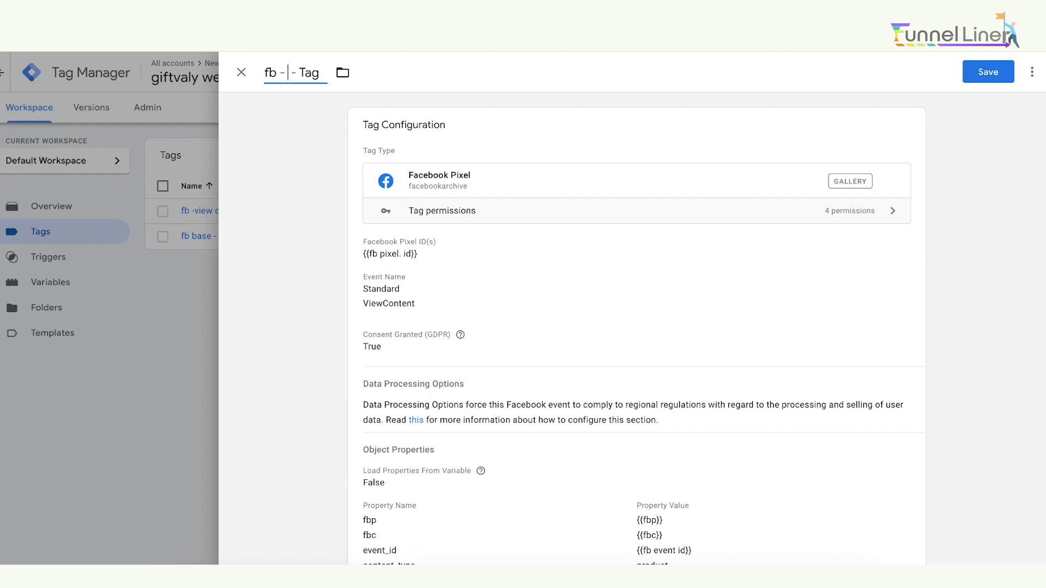
text(o cart)
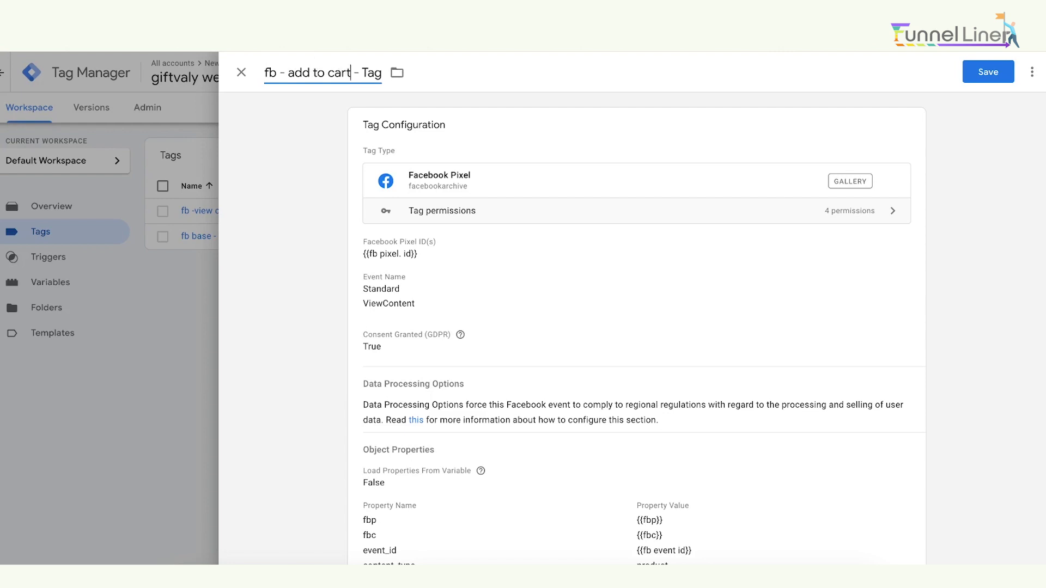
Set the tag's standard event to AddToCart and check its copied object properties and event ID setting
click(633, 240)
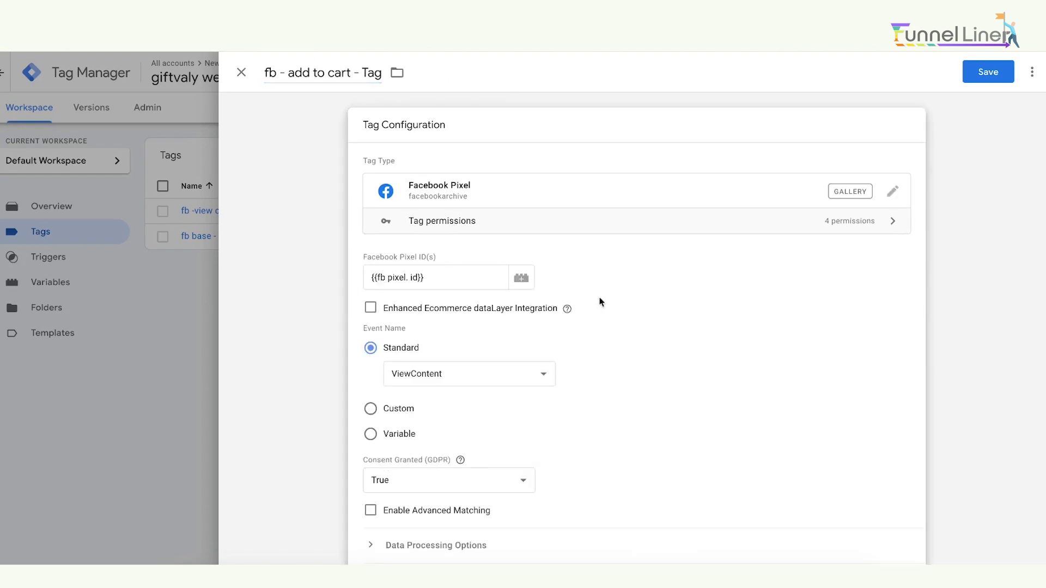
scroll(609, 302, down, 3)
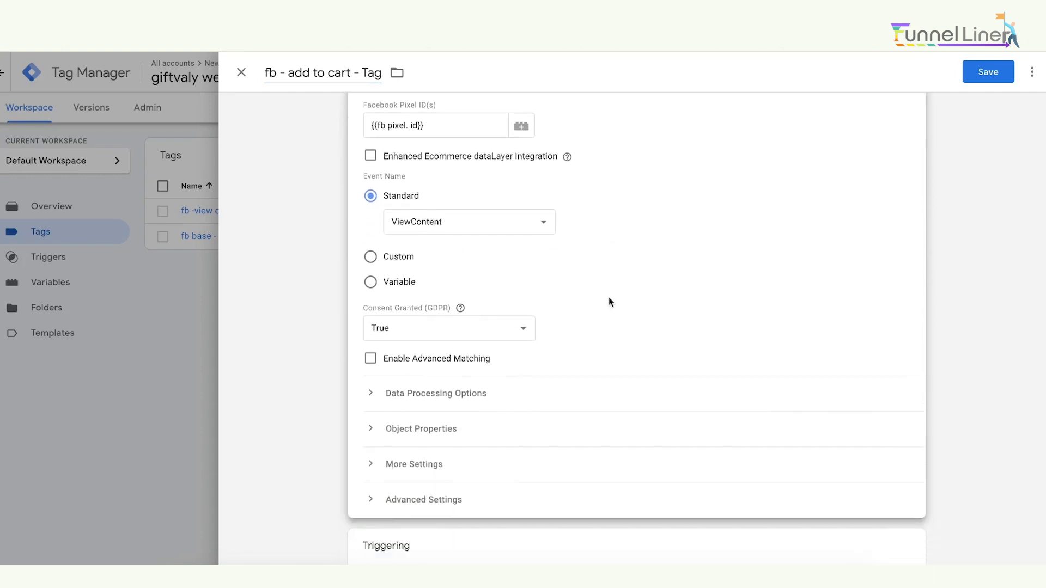
click(541, 227)
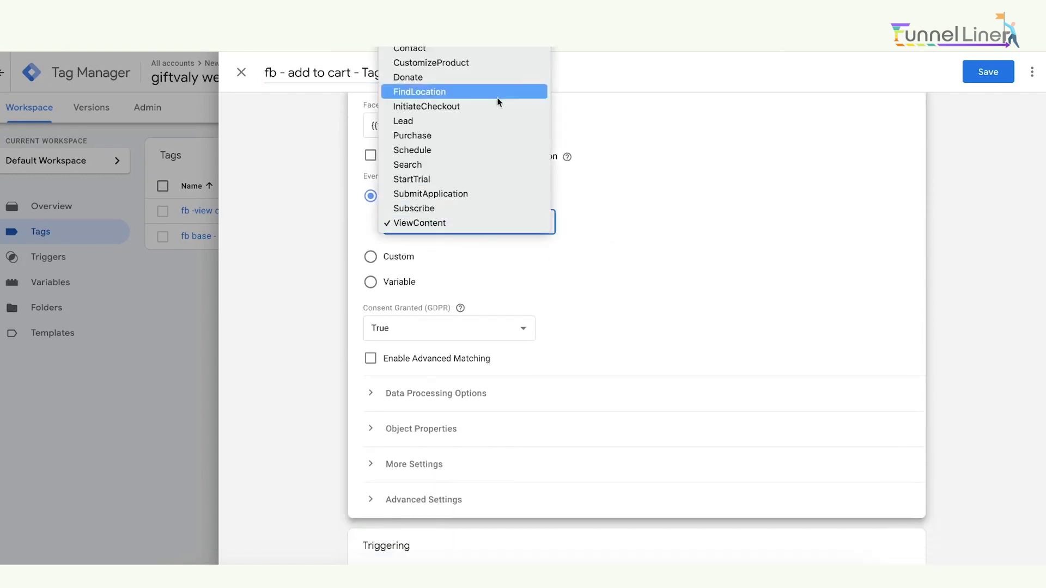
click(414, 4)
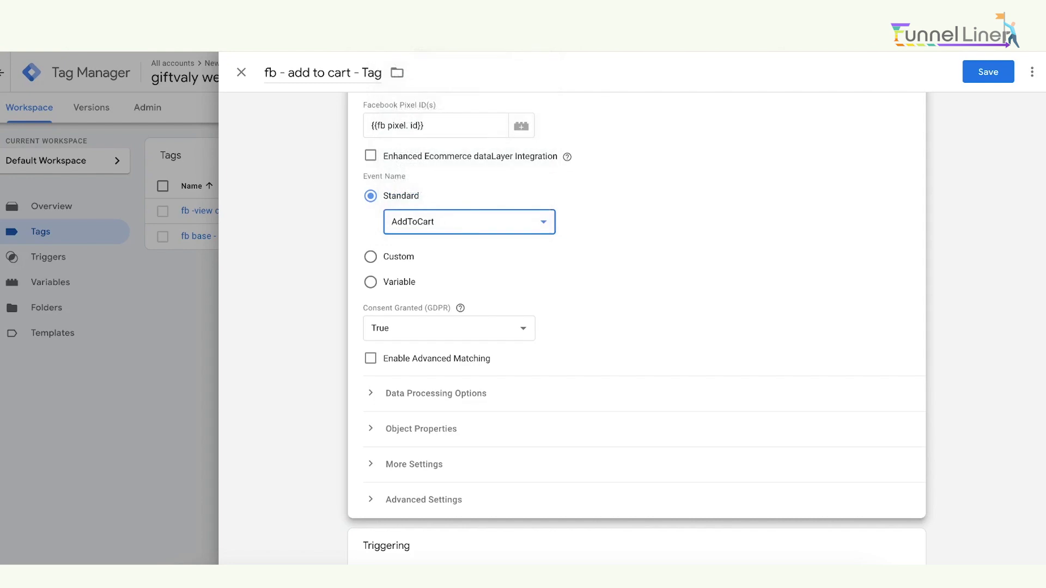
click(388, 432)
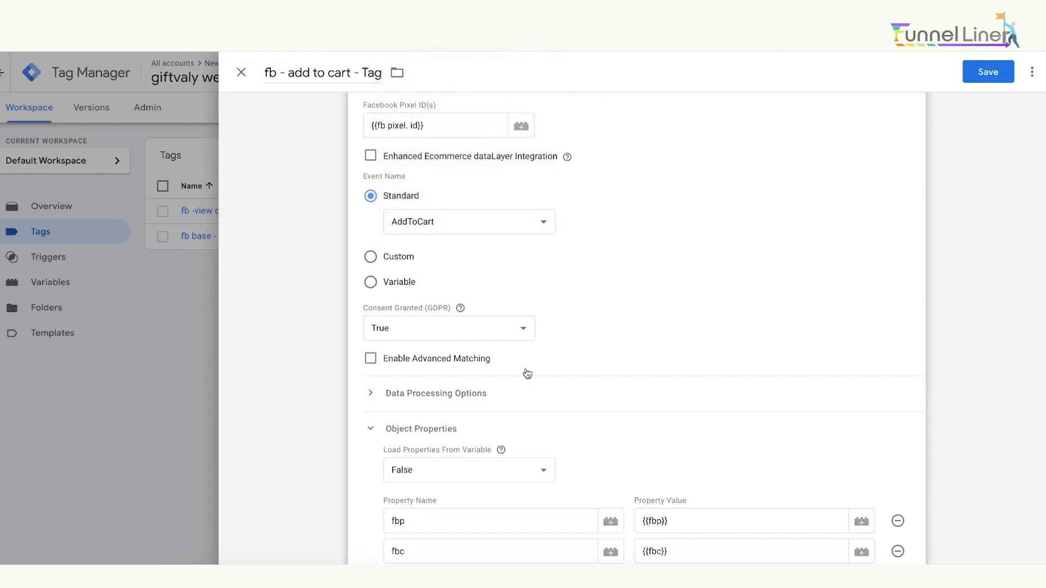
scroll(732, 302, down, 6)
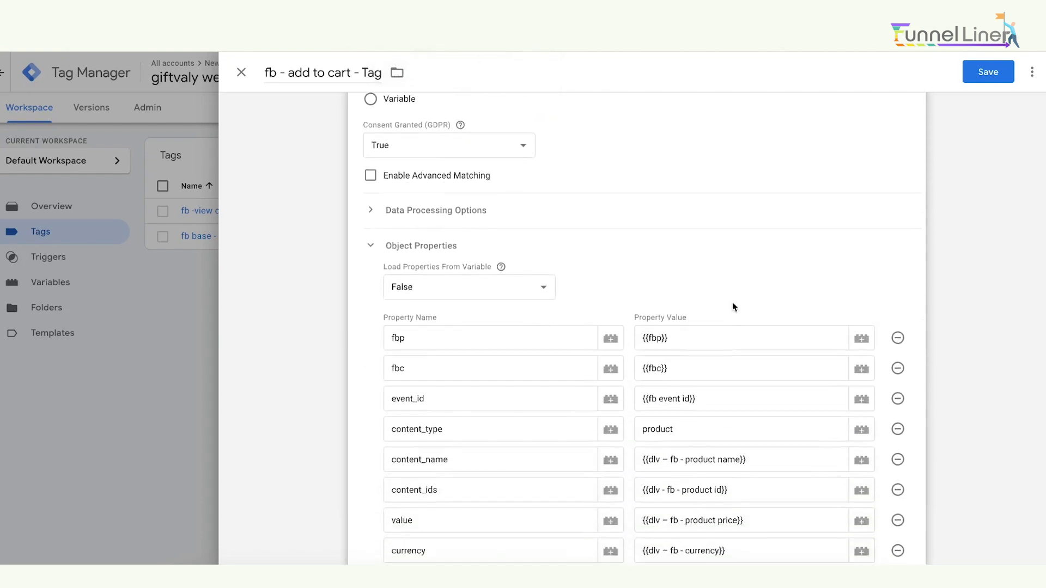
scroll(732, 302, down, 1)
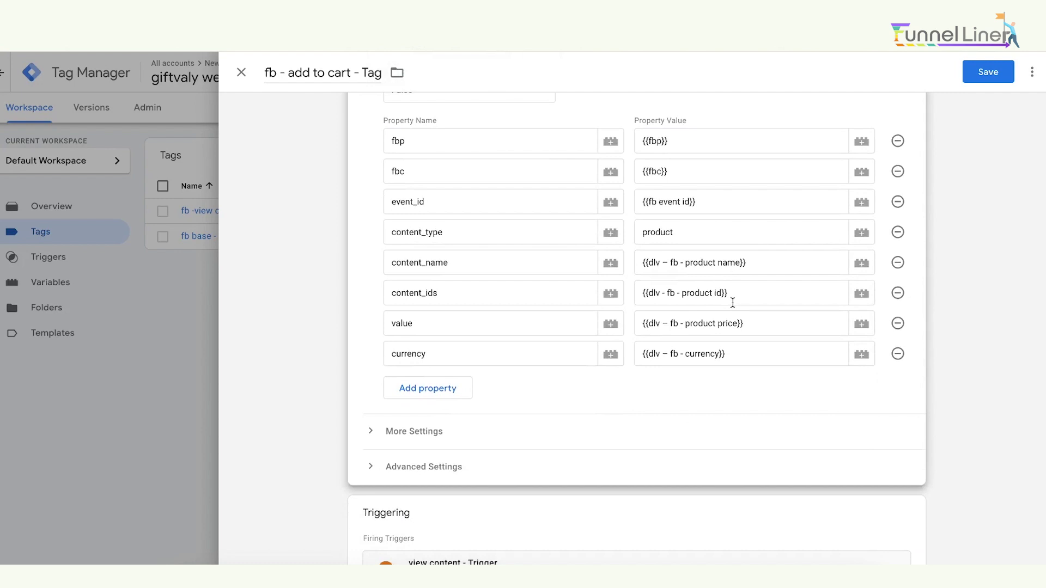
click(416, 432)
scroll(680, 448, down, 3)
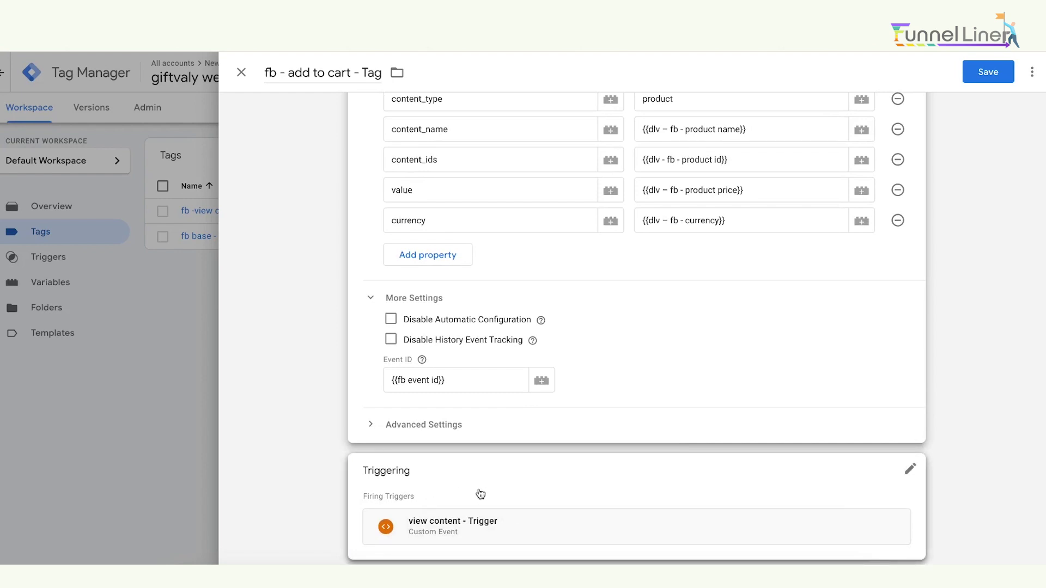
Remove the view content trigger from the tag and start a new trigger named add to cart - Trigger
click(910, 470)
click(892, 498)
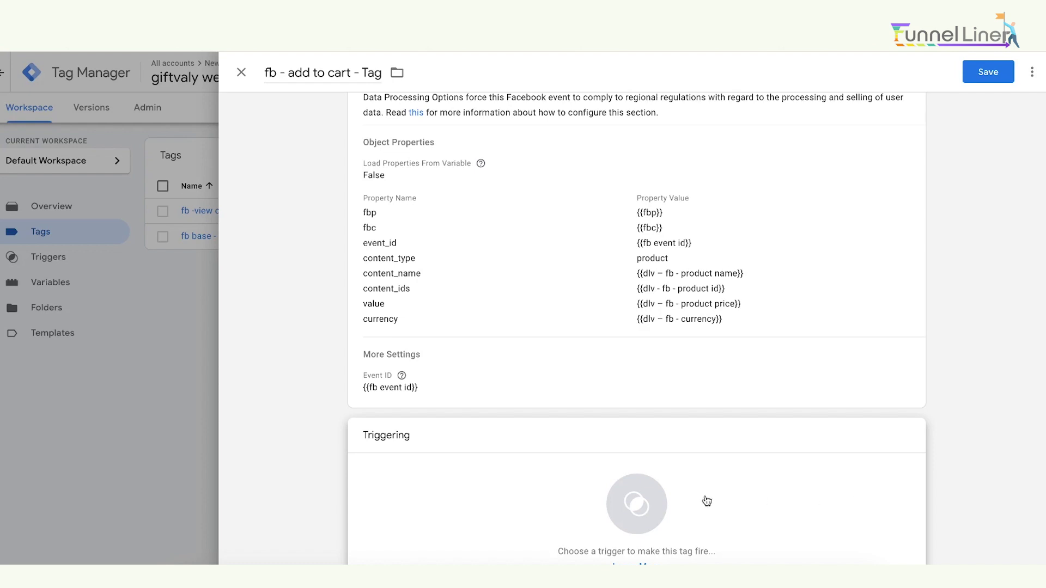
click(604, 516)
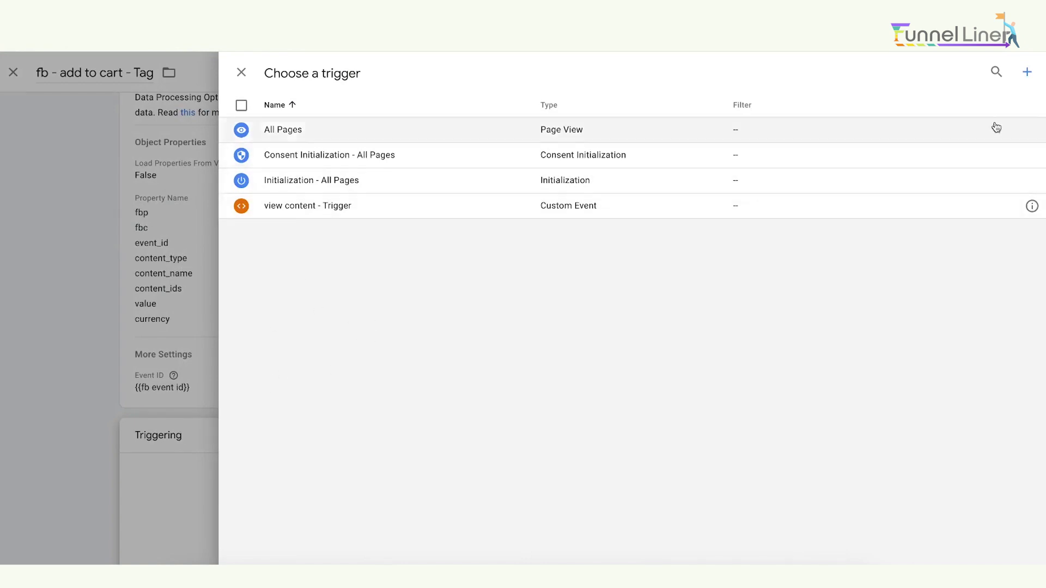
click(1027, 72)
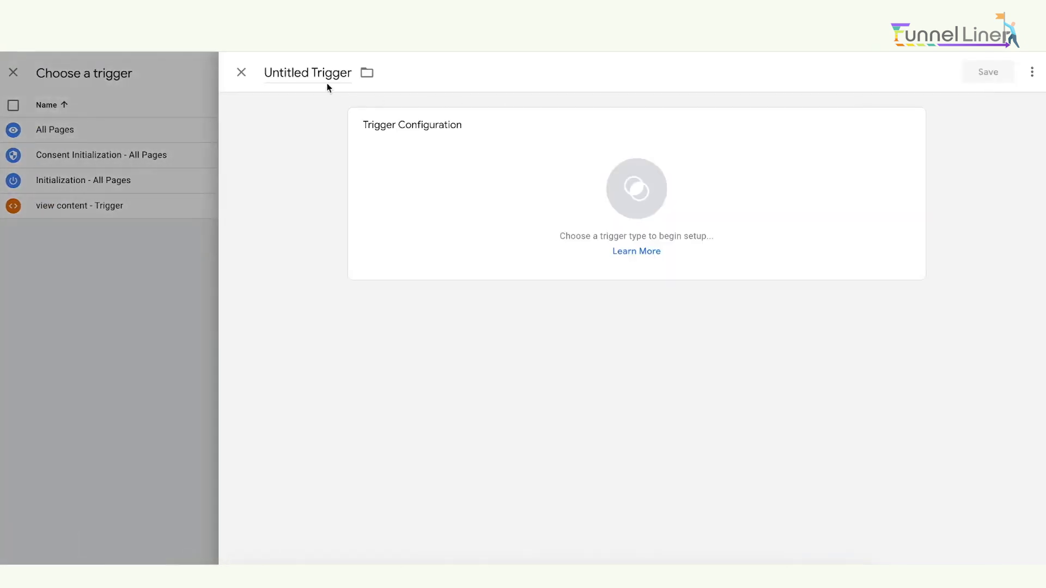
double_click(287, 75)
text(add t)
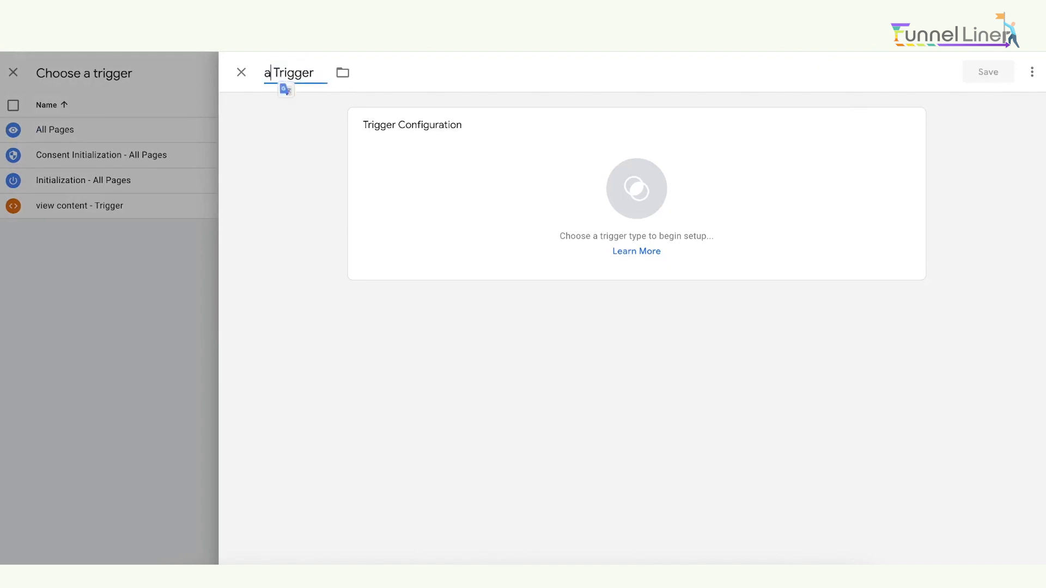
text(o cart)
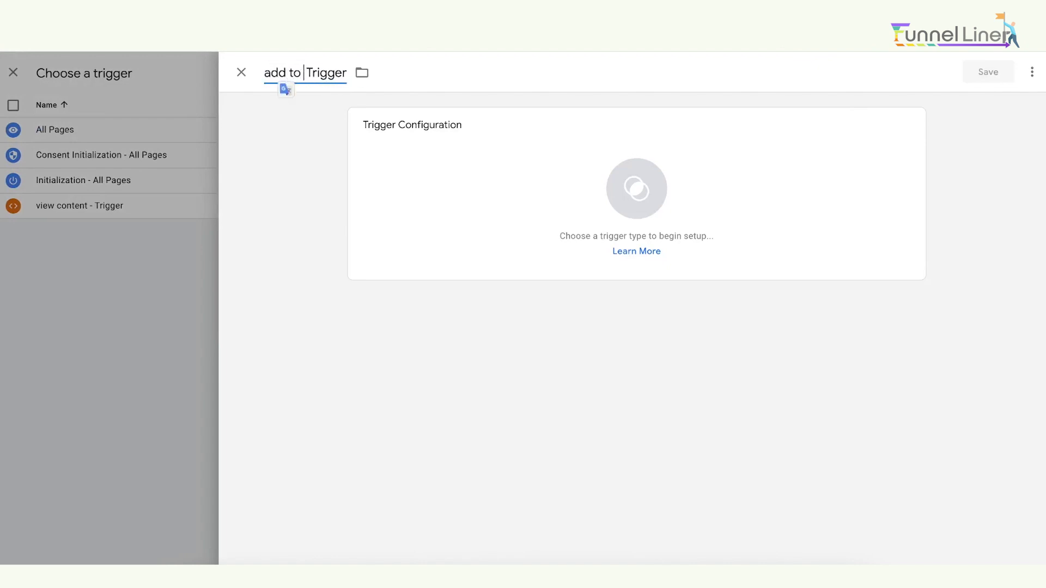
text( -)
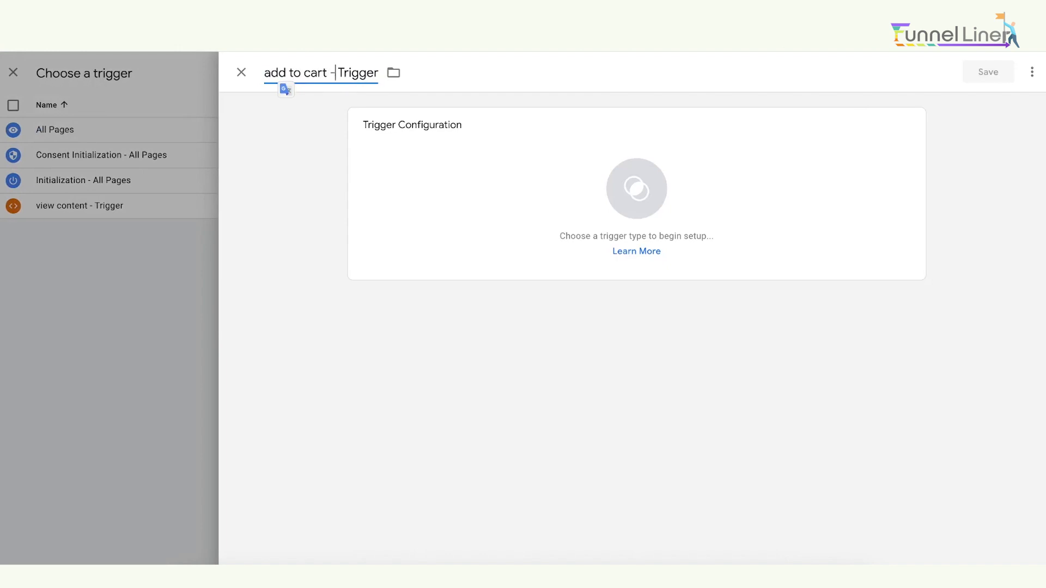
Set the new trigger's type to Custom Event and check the required event name in the Word notes
click(617, 208)
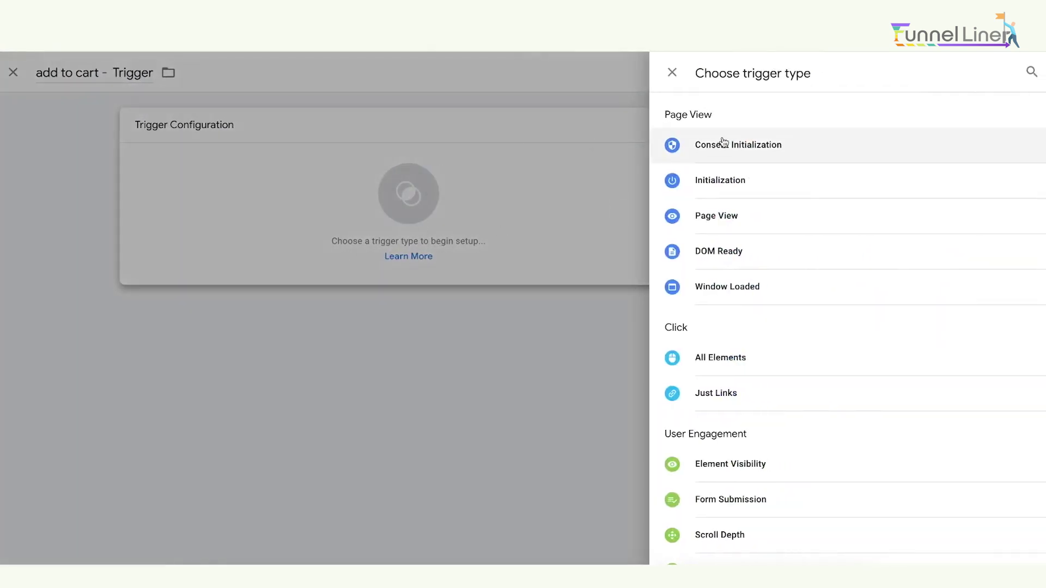
scroll(790, 118, down, 4)
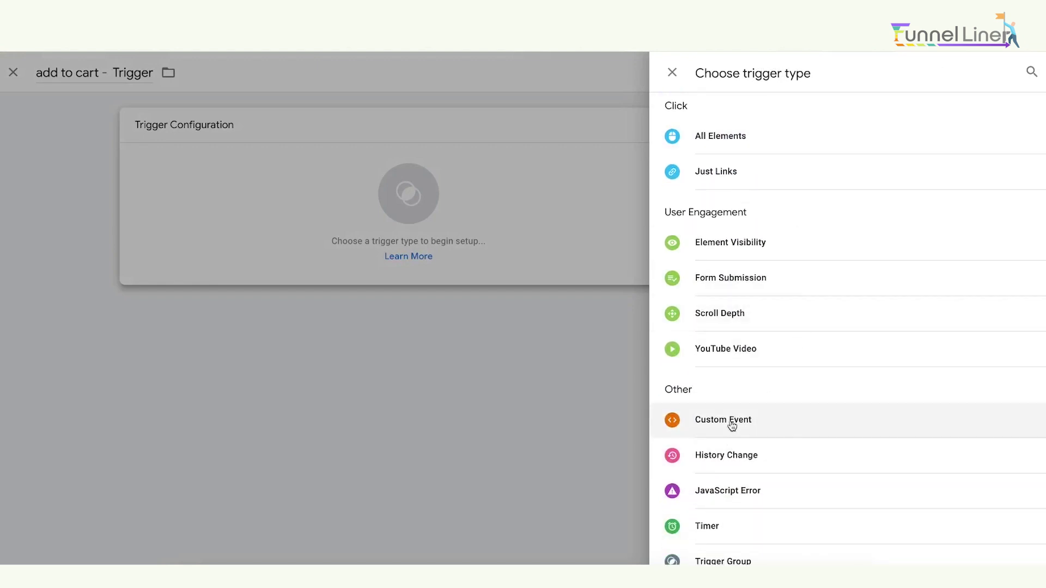
click(731, 420)
click(434, 254)
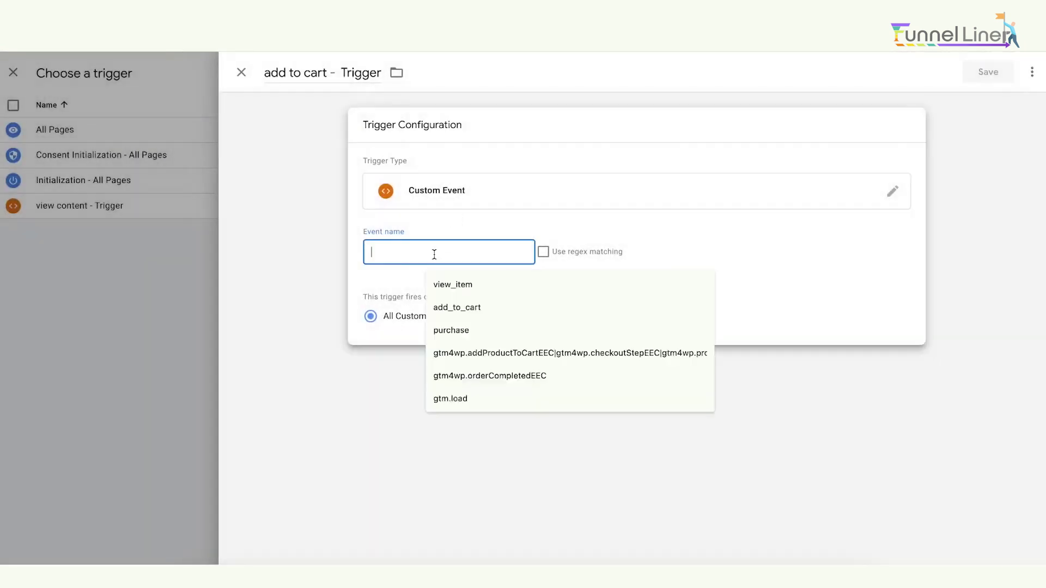
click(744, 564)
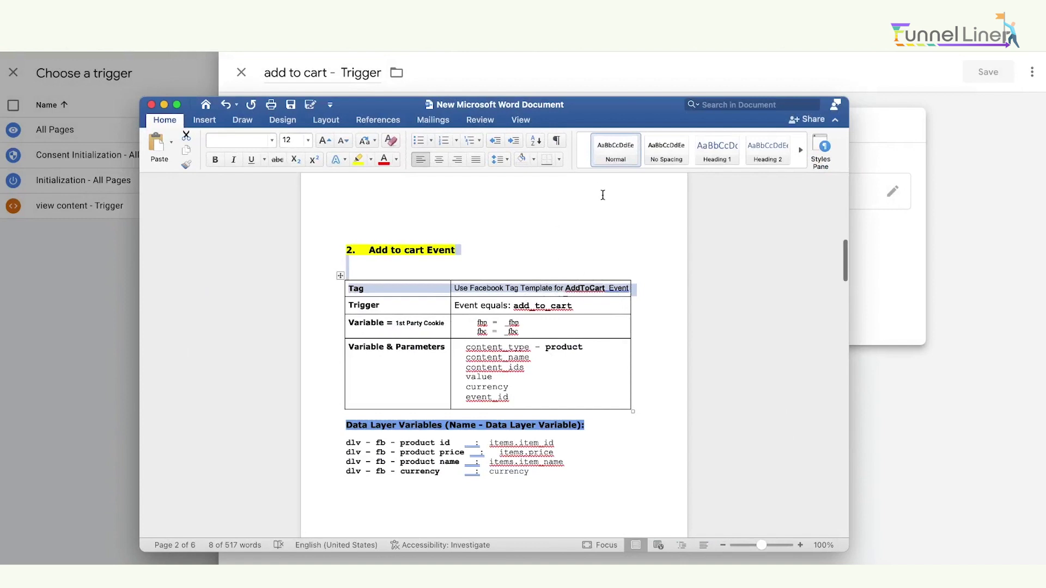
click(134, 298)
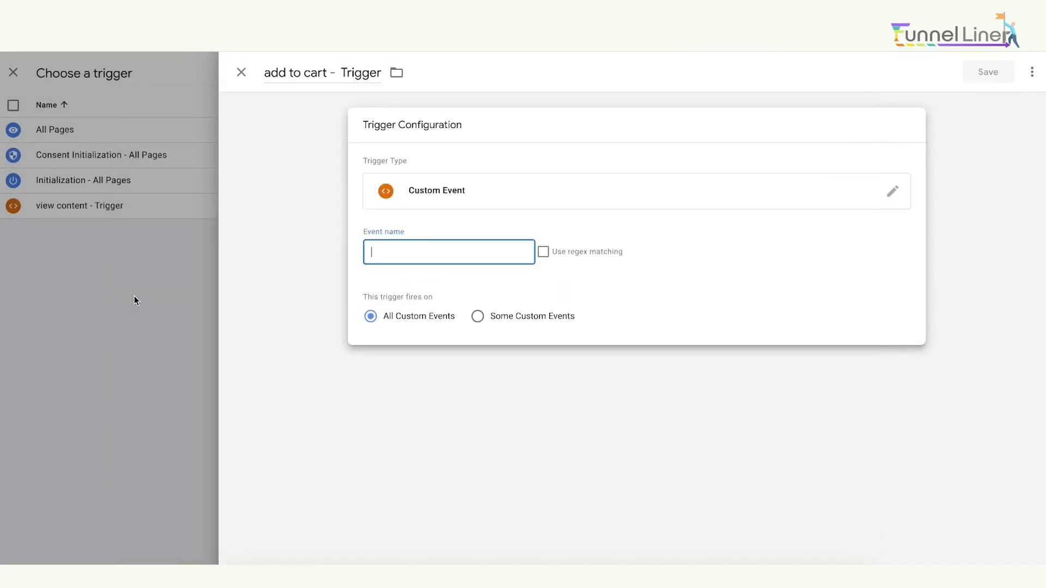
Set the trigger's event name to add_to_cart for all custom events, and save the trigger and the add-to-cart tag
click(411, 245)
click(465, 302)
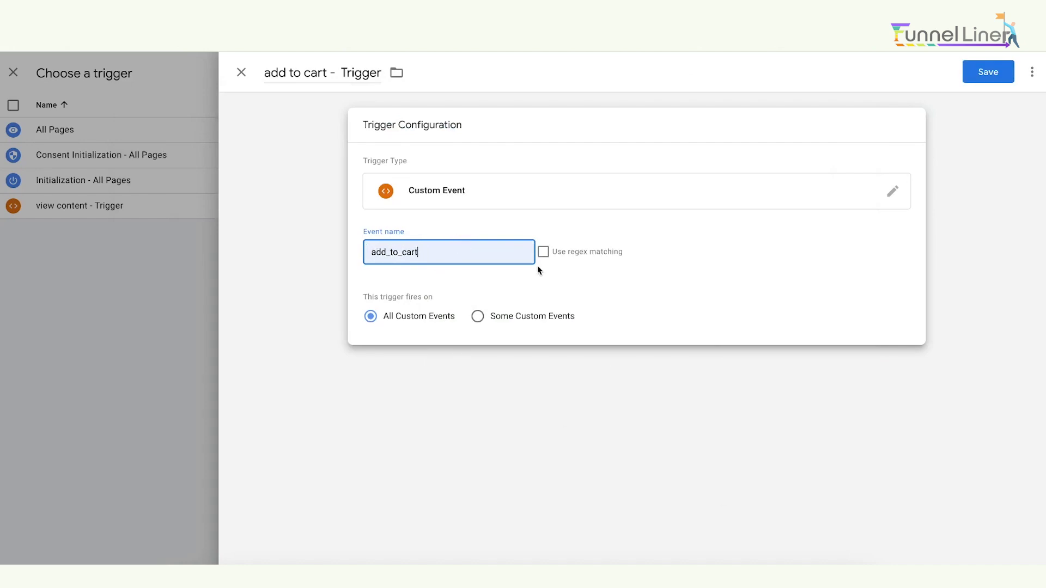
click(975, 75)
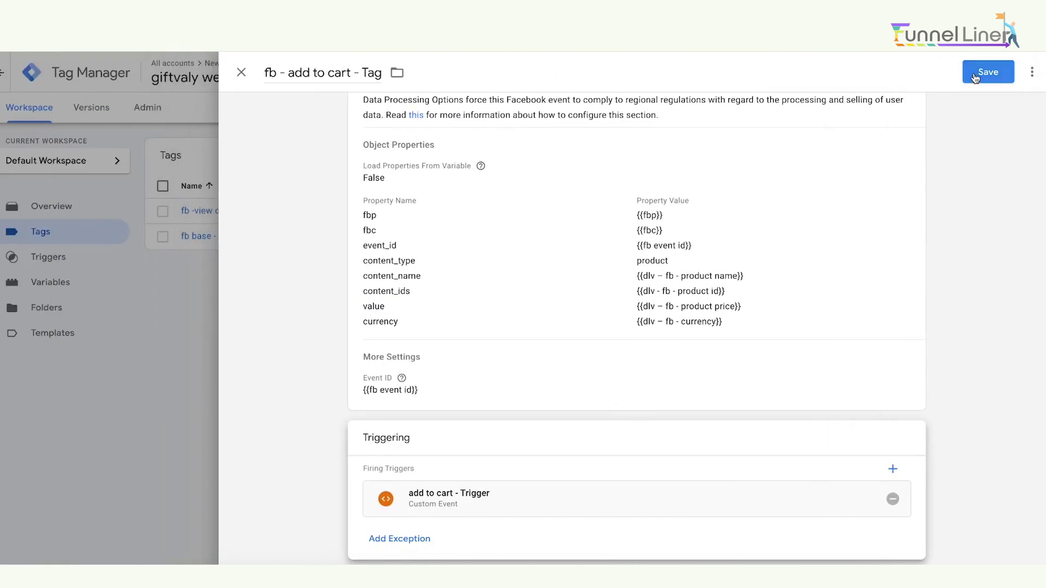
click(974, 73)
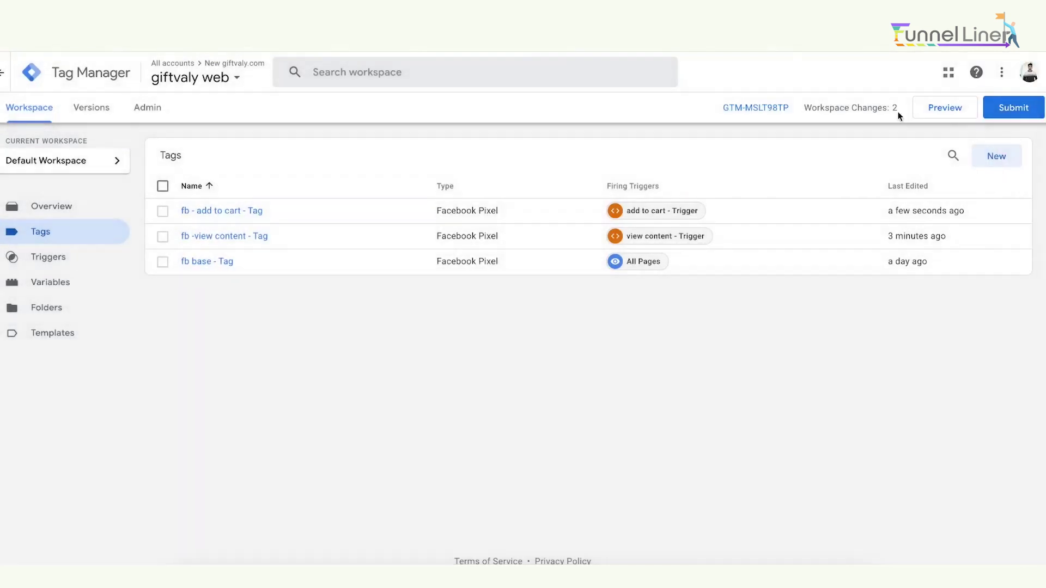